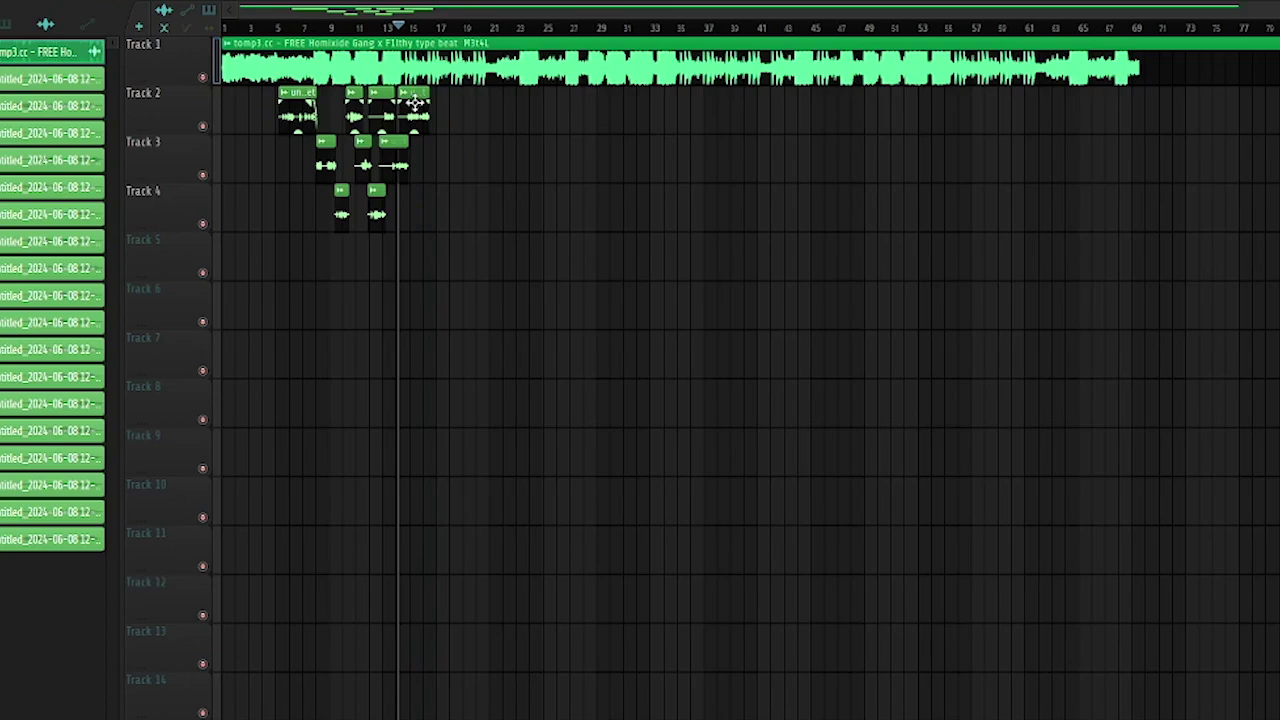
- Trim the silent start of the last vocal clip on Track 2 to about bar 14.6
{"action": "scroll", "coordinate": [449, 134], "scroll_direction": "up", "scroll_amount": 3}
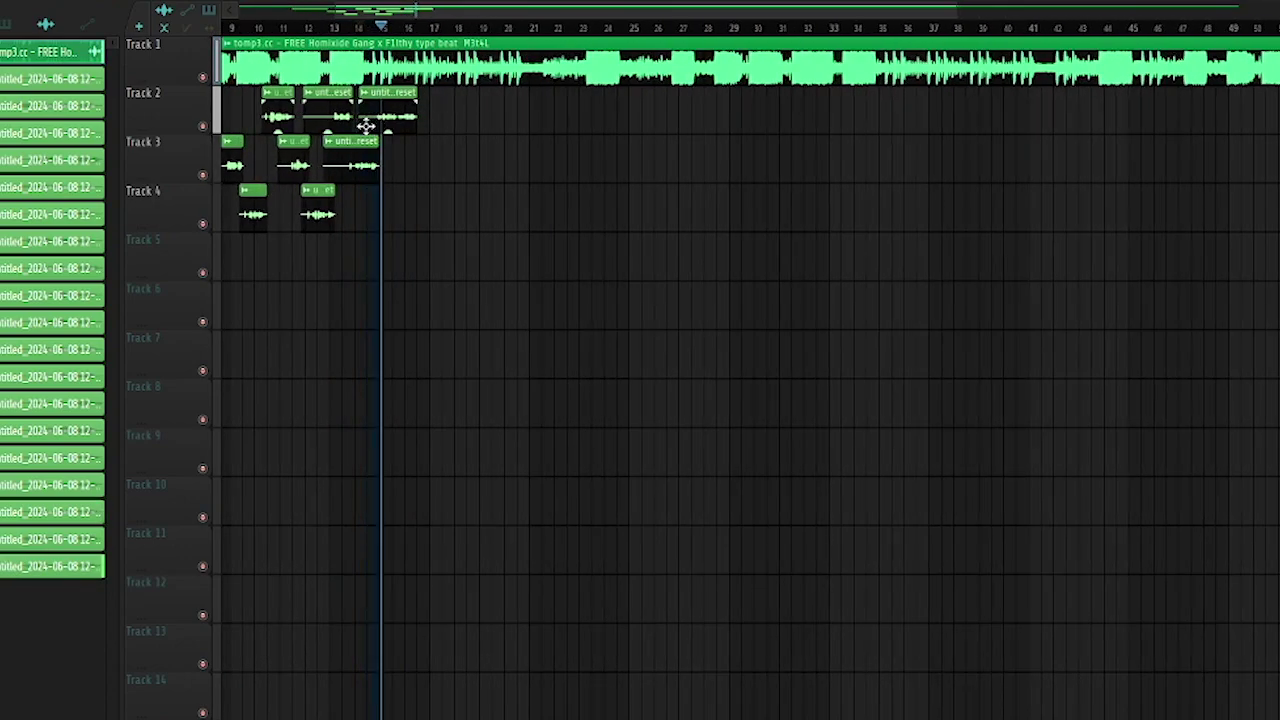
{"action": "left_click_drag", "start_coordinate": [359, 130], "coordinate": [374, 129]}
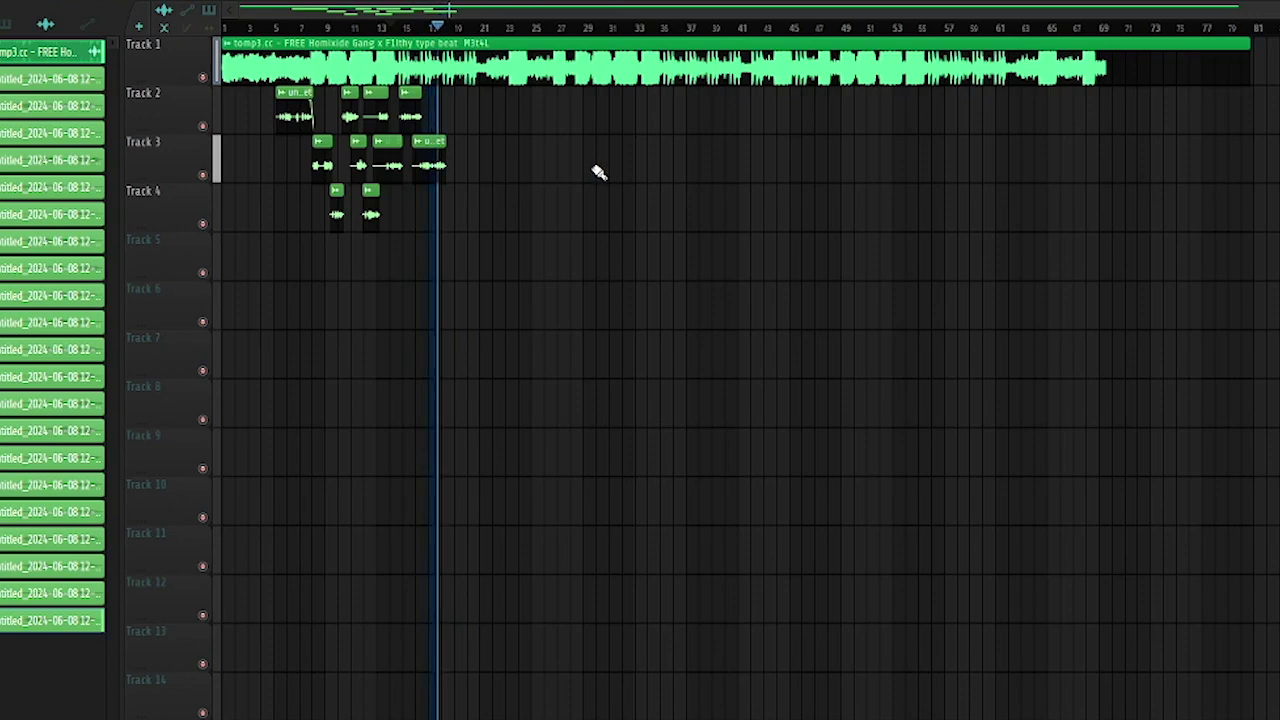
{"action": "key", "text": "space"}
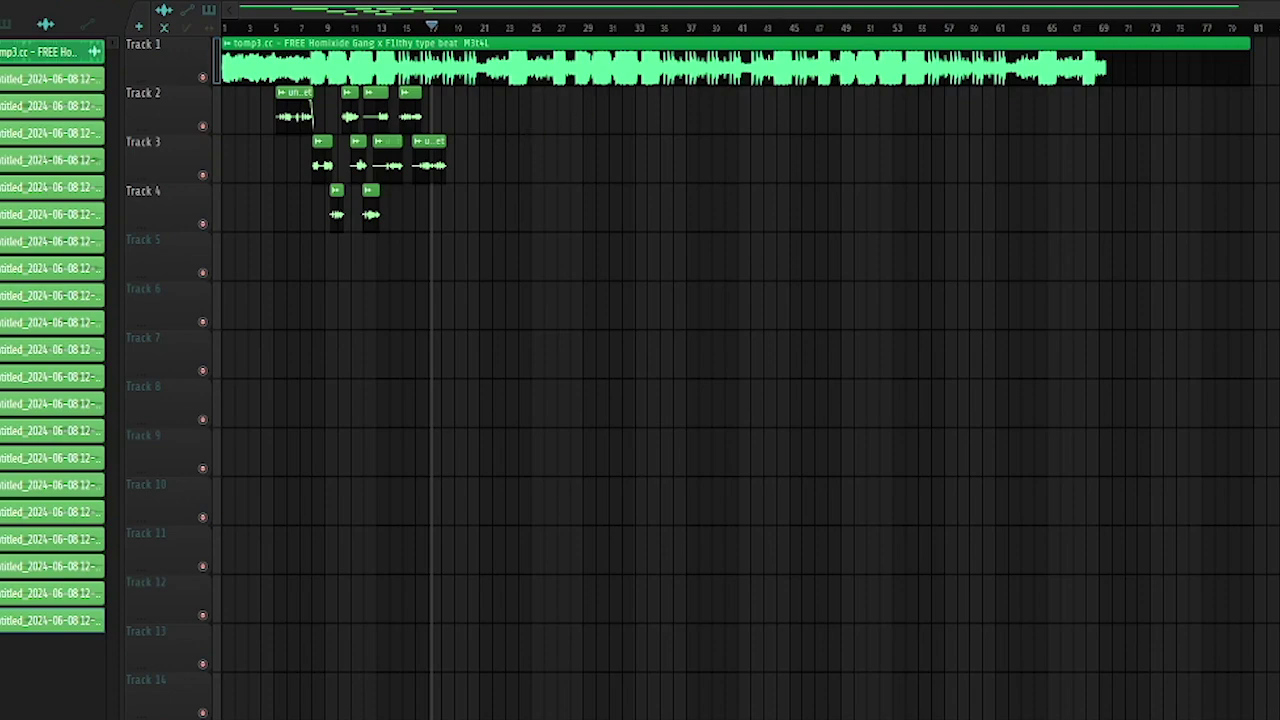
- Try recording vocal takes on Track 2 from about bar 17 and delete the rejected takes
{"action": "key", "text": "space"}
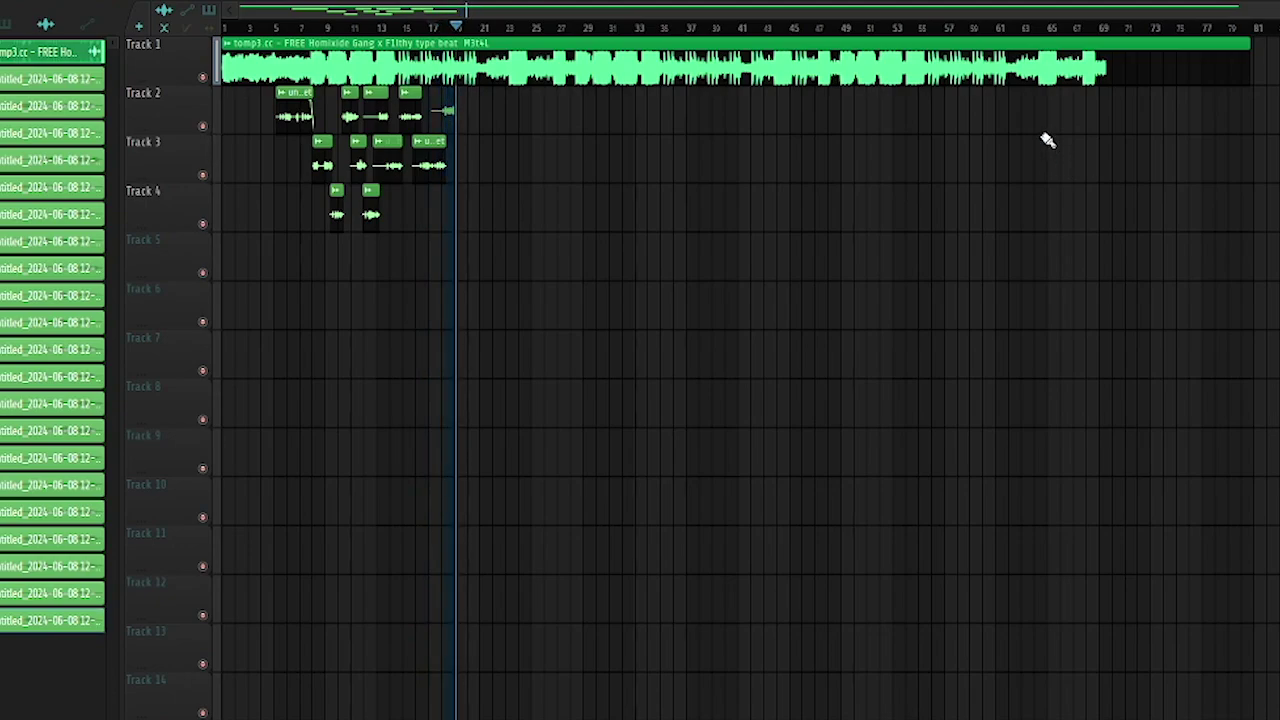
{"action": "key", "text": "space"}
{"action": "scroll", "coordinate": [360, 117], "scroll_direction": "up", "scroll_amount": 3}
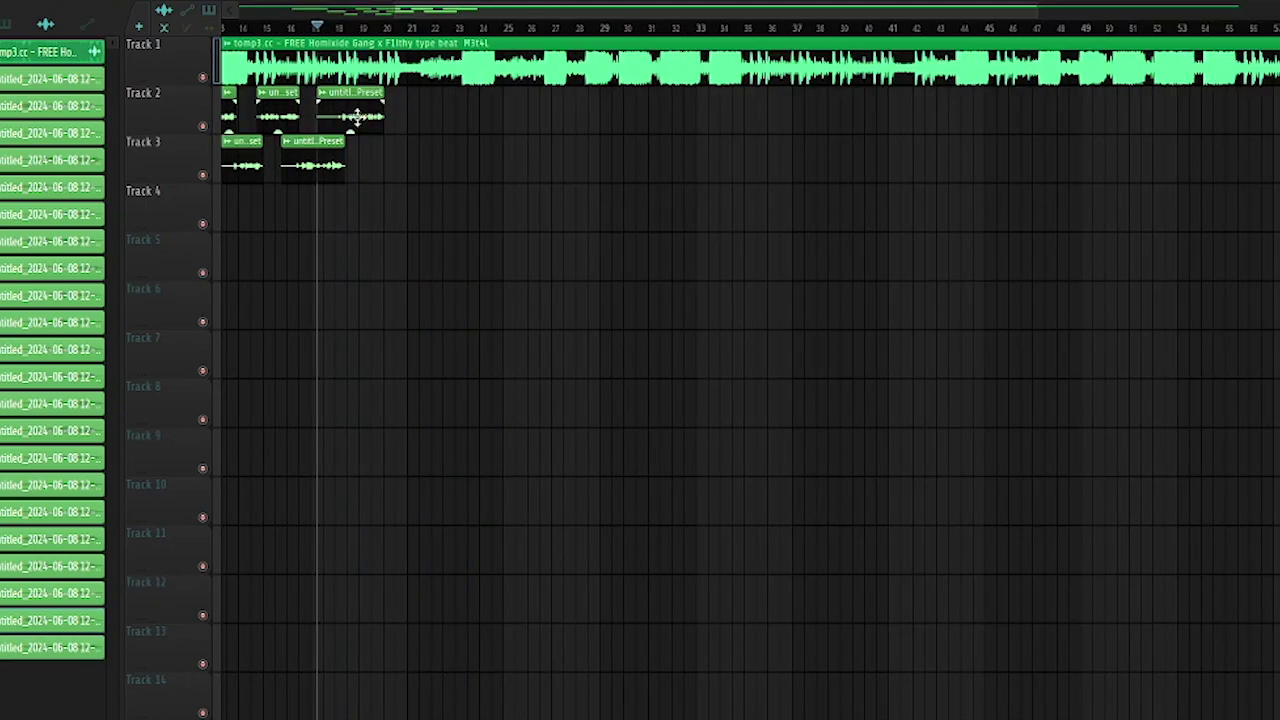
{"action": "scroll", "coordinate": [388, 150], "scroll_direction": "up", "scroll_amount": 1}
{"action": "scroll", "coordinate": [370, 145], "scroll_direction": "down", "scroll_amount": 2}
{"action": "scroll", "coordinate": [370, 145], "scroll_direction": "down", "scroll_amount": 1}
{"action": "key", "text": "space"}
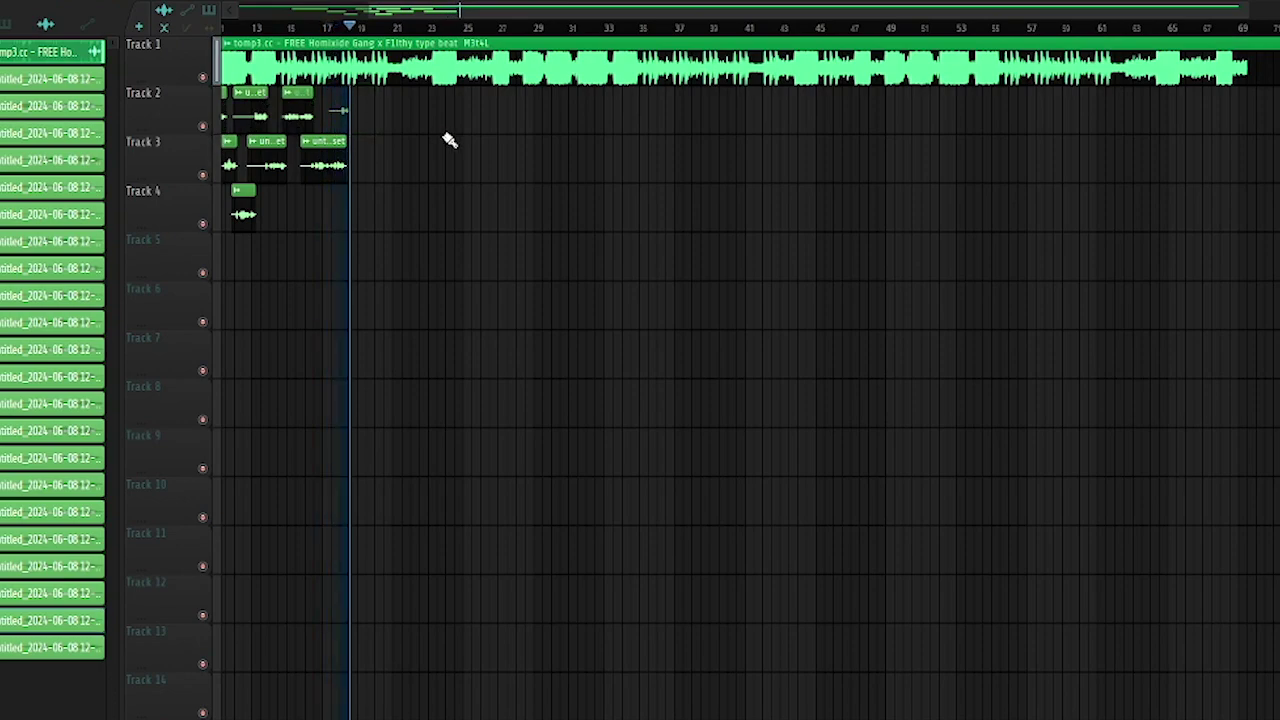
{"action": "key", "text": "space"}
{"action": "right_click", "coordinate": [341, 115]}
- Record a vocal take on Track 2 from about bar 17 to bar 20 and trim its silent start to about bar 18
{"action": "key", "text": "space"}
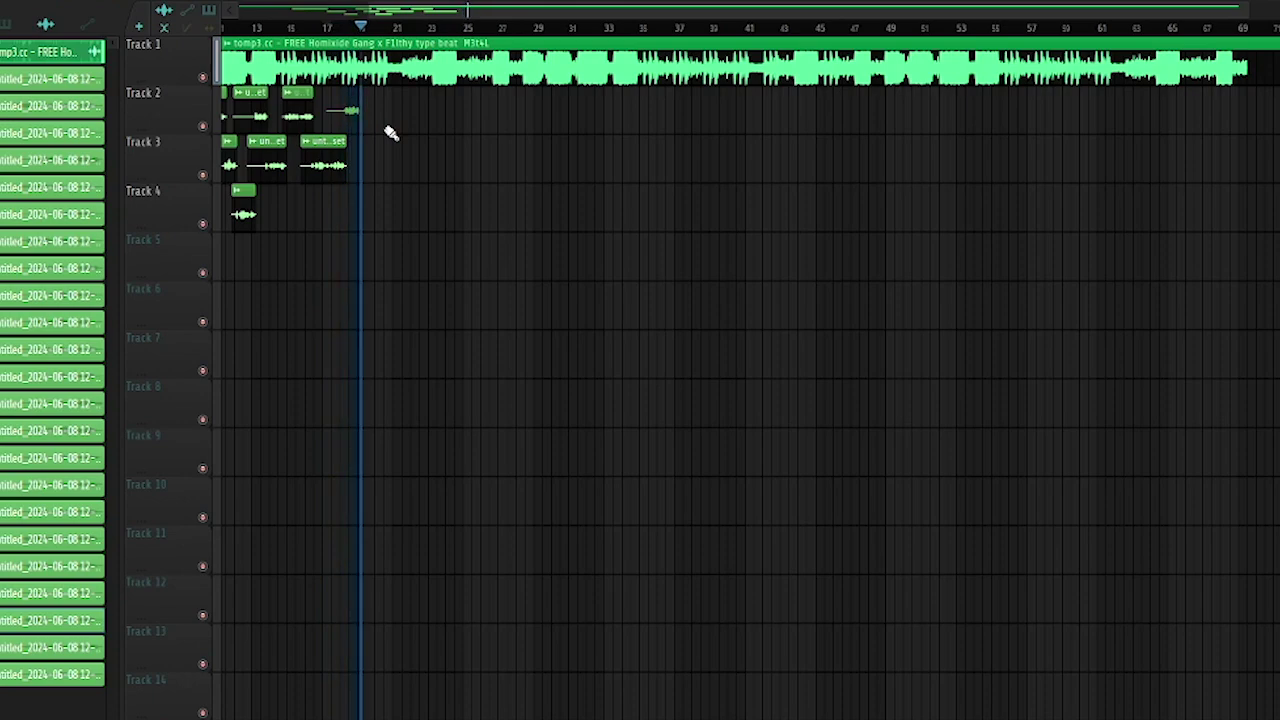
{"action": "key", "text": "space"}
{"action": "key", "text": "space"}
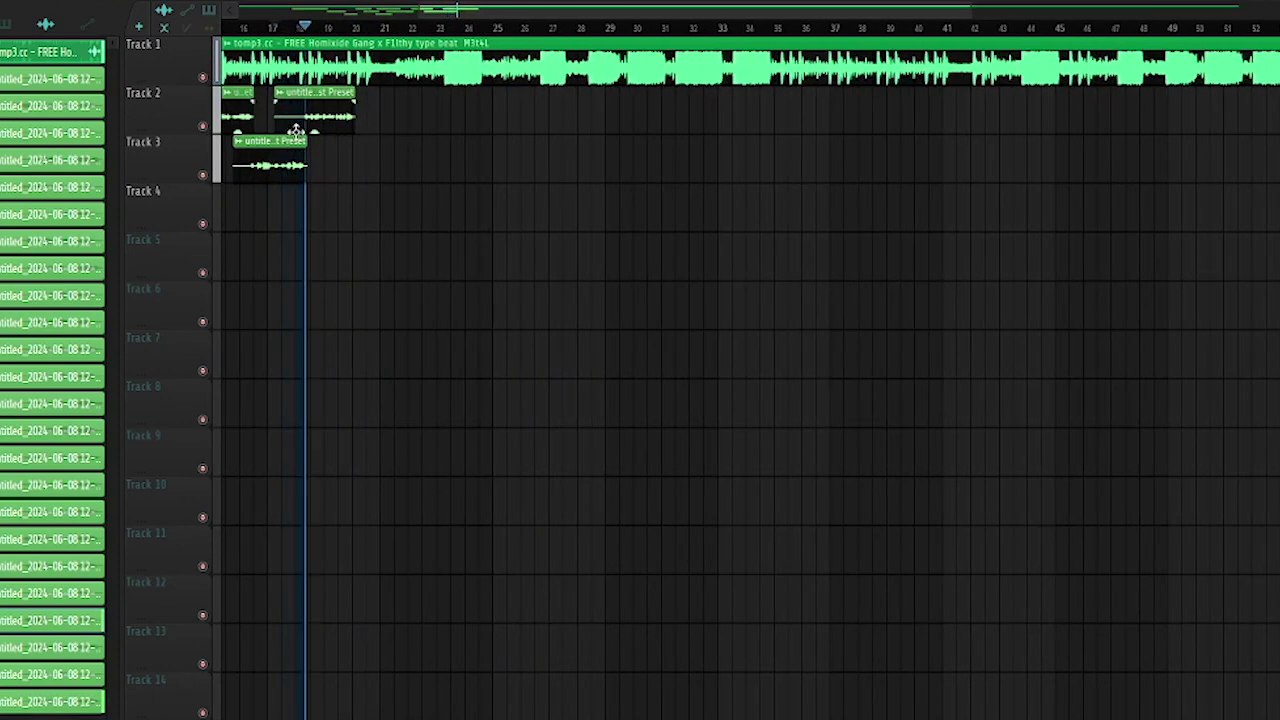
{"action": "left_click_drag", "start_coordinate": [277, 127], "coordinate": [298, 127]}
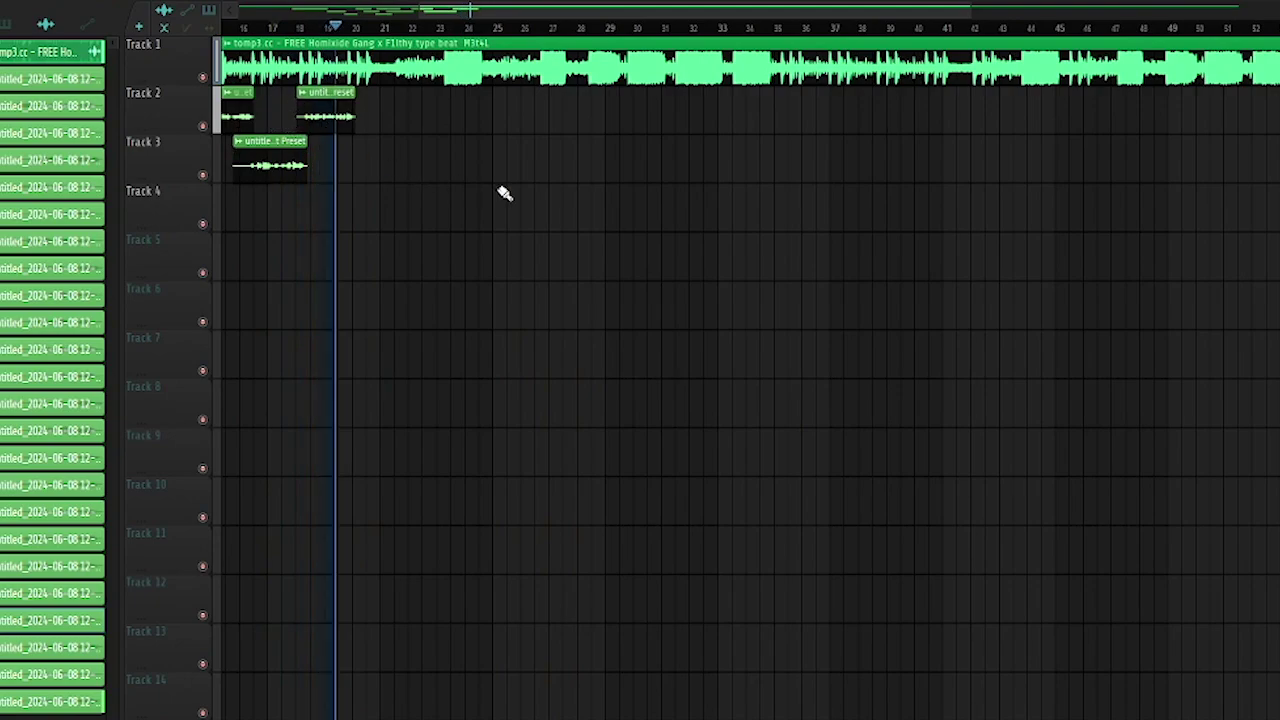
{"action": "key", "text": "space"}
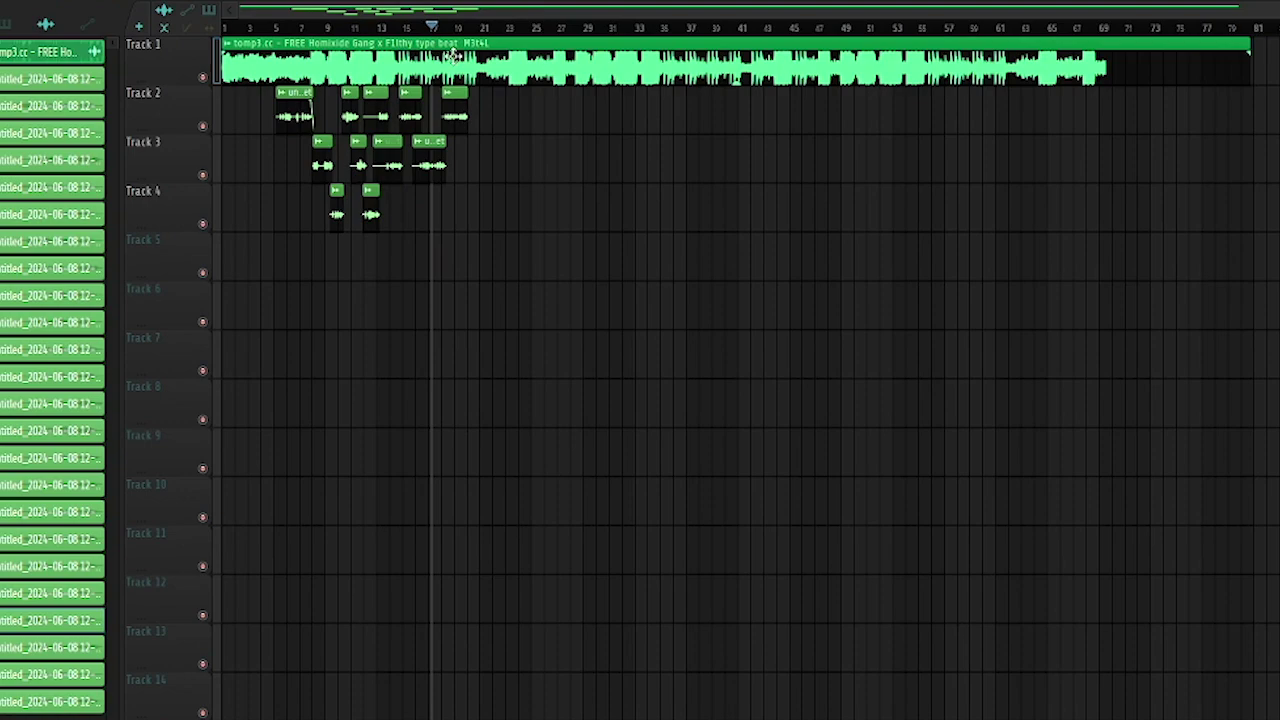
- Record a vocal take on Track 3 from about bar 18.6 to 21.6 and trim its silent start to about bar 19.6
{"action": "left_click", "coordinate": [423, 29]}
{"action": "scroll", "coordinate": [434, 163], "scroll_direction": "up", "scroll_amount": 3}
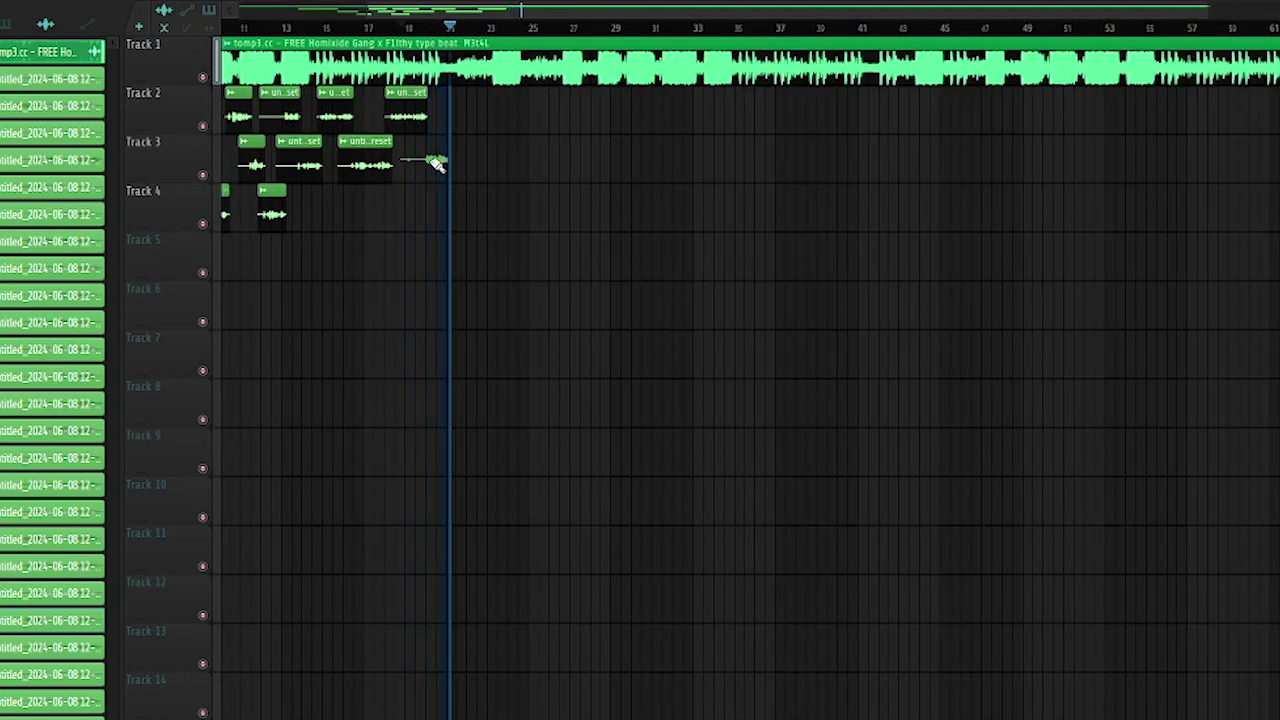
{"action": "key", "text": "space"}
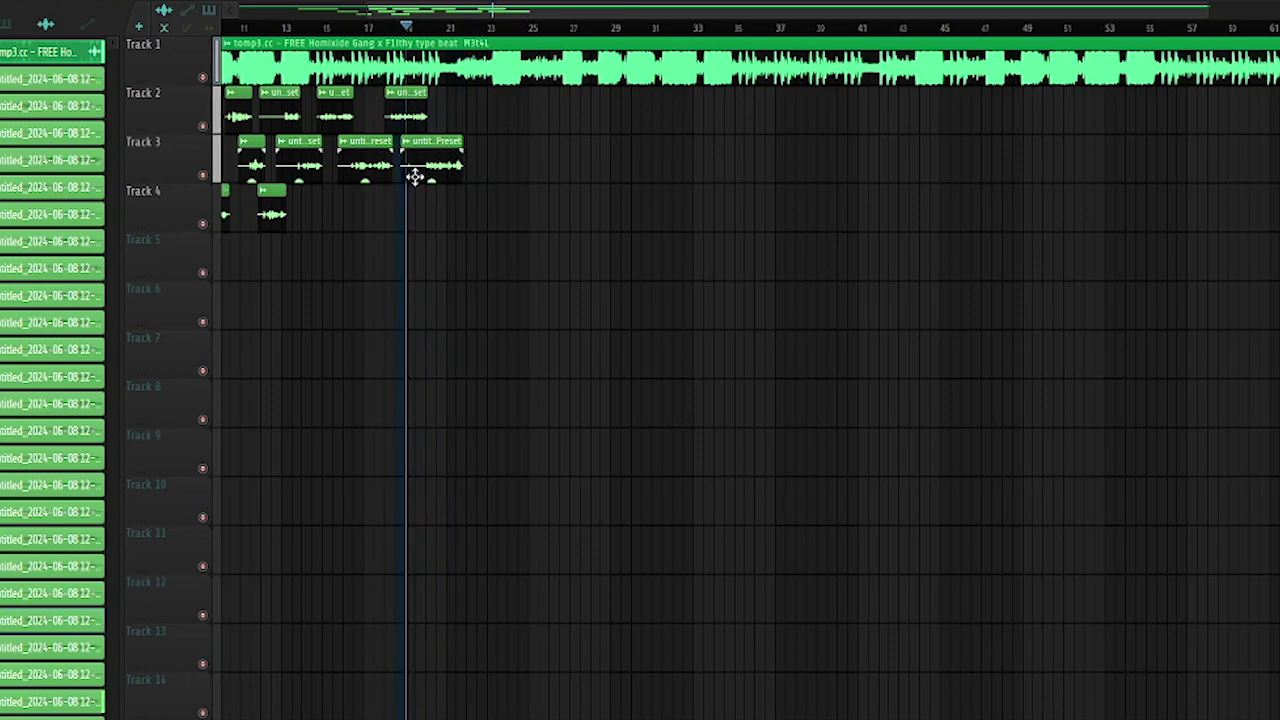
{"action": "left_click_drag", "start_coordinate": [404, 177], "coordinate": [421, 180]}
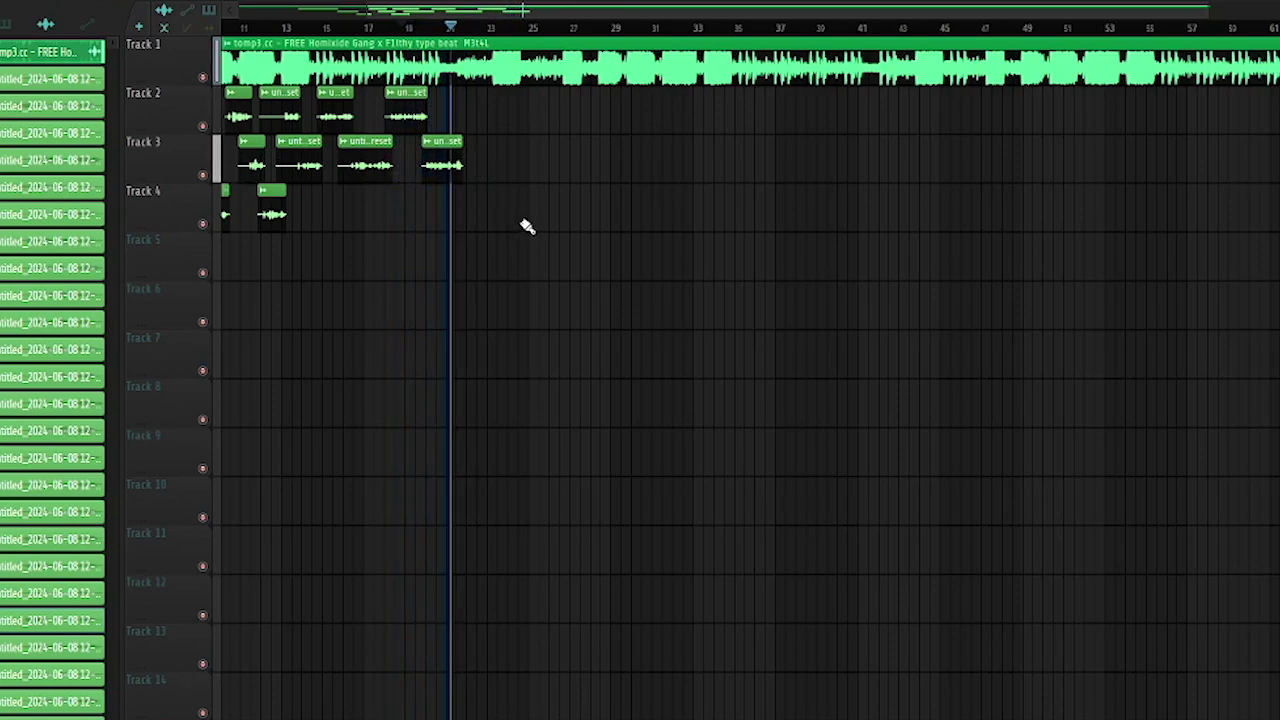
{"action": "scroll", "coordinate": [526, 206], "scroll_direction": "down", "scroll_amount": 3}
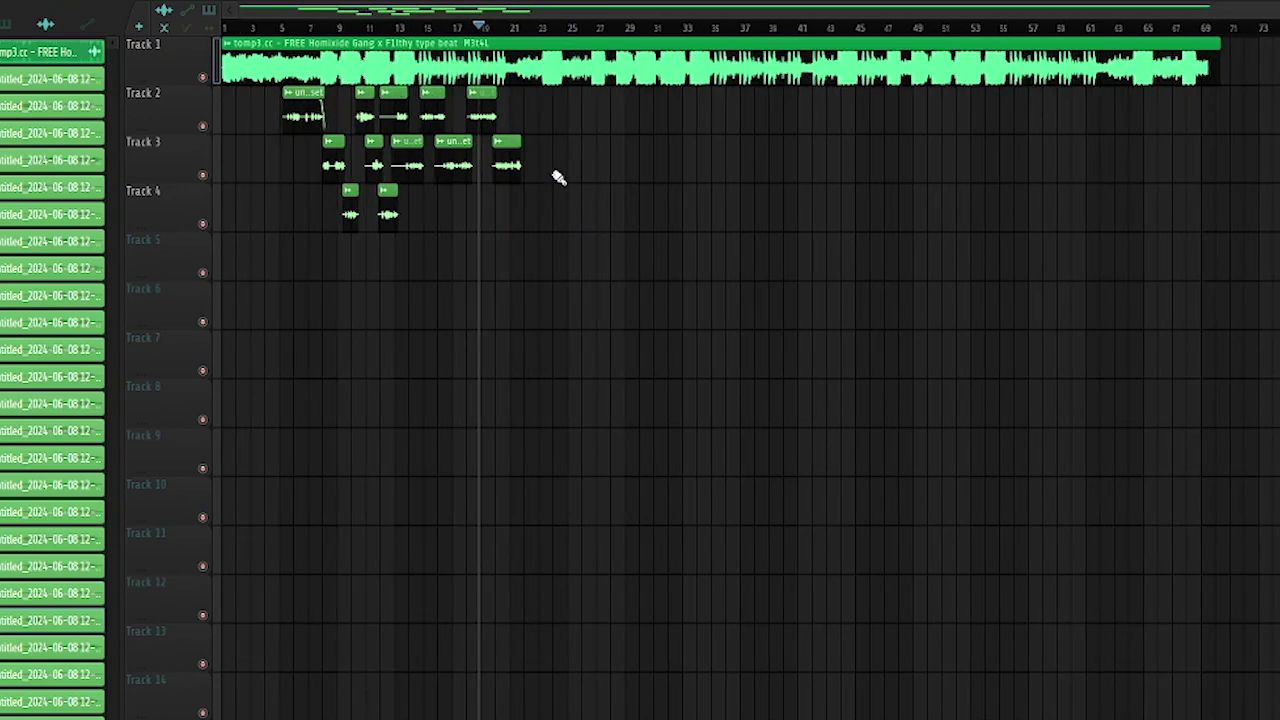
- Record a vocal take on Track 4 from about bar 23 to bar 26.6 and play it back
{"action": "scroll", "coordinate": [590, 150], "scroll_direction": "up", "scroll_amount": 2}
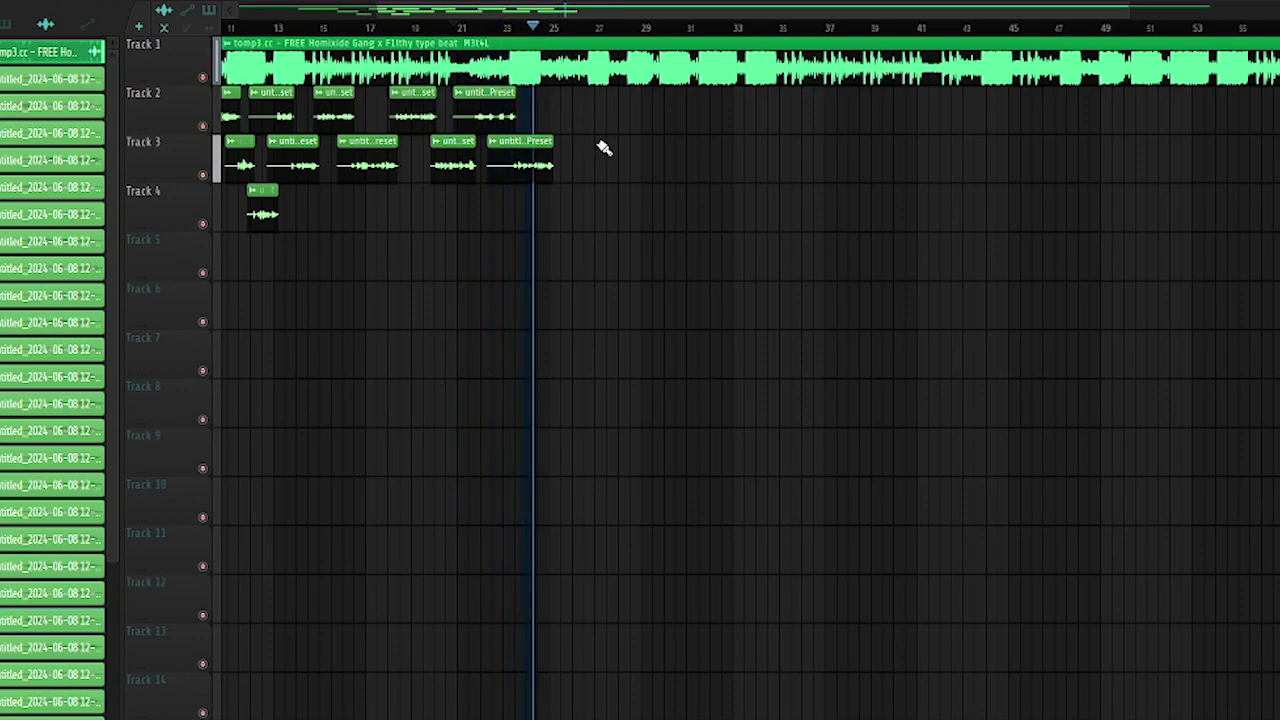
{"action": "key", "text": "space"}
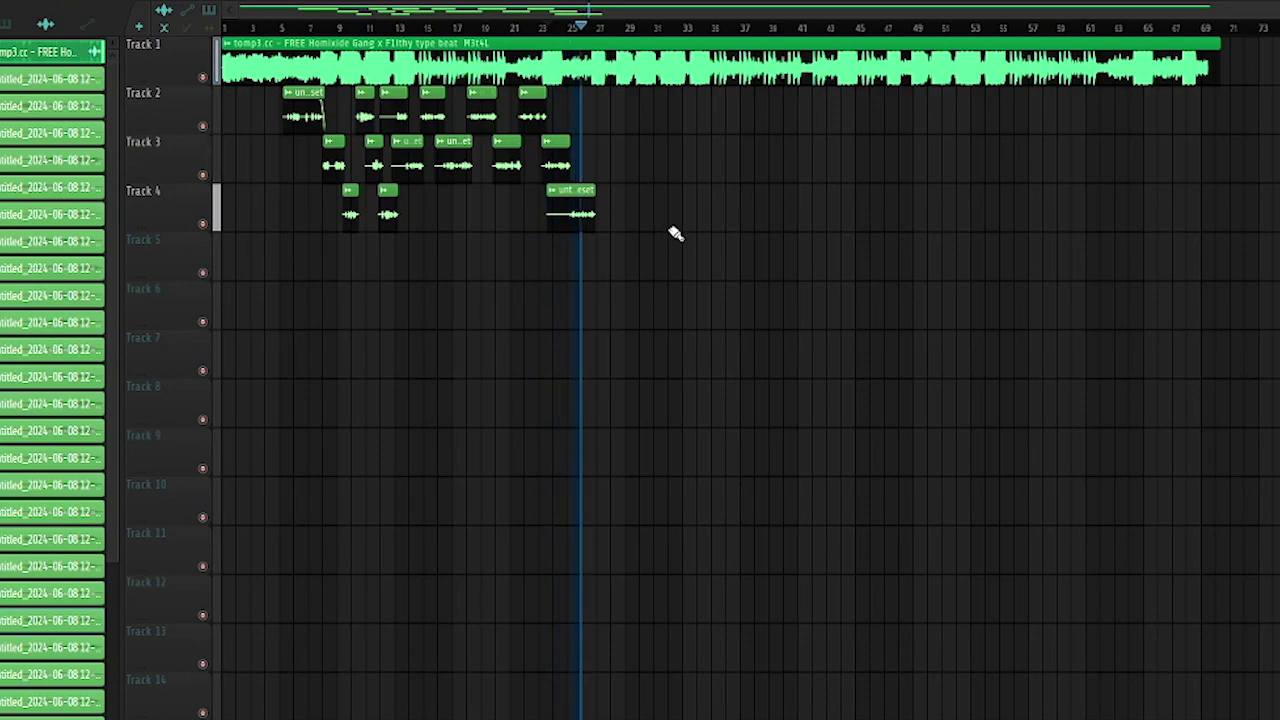
{"action": "key", "text": "space"}
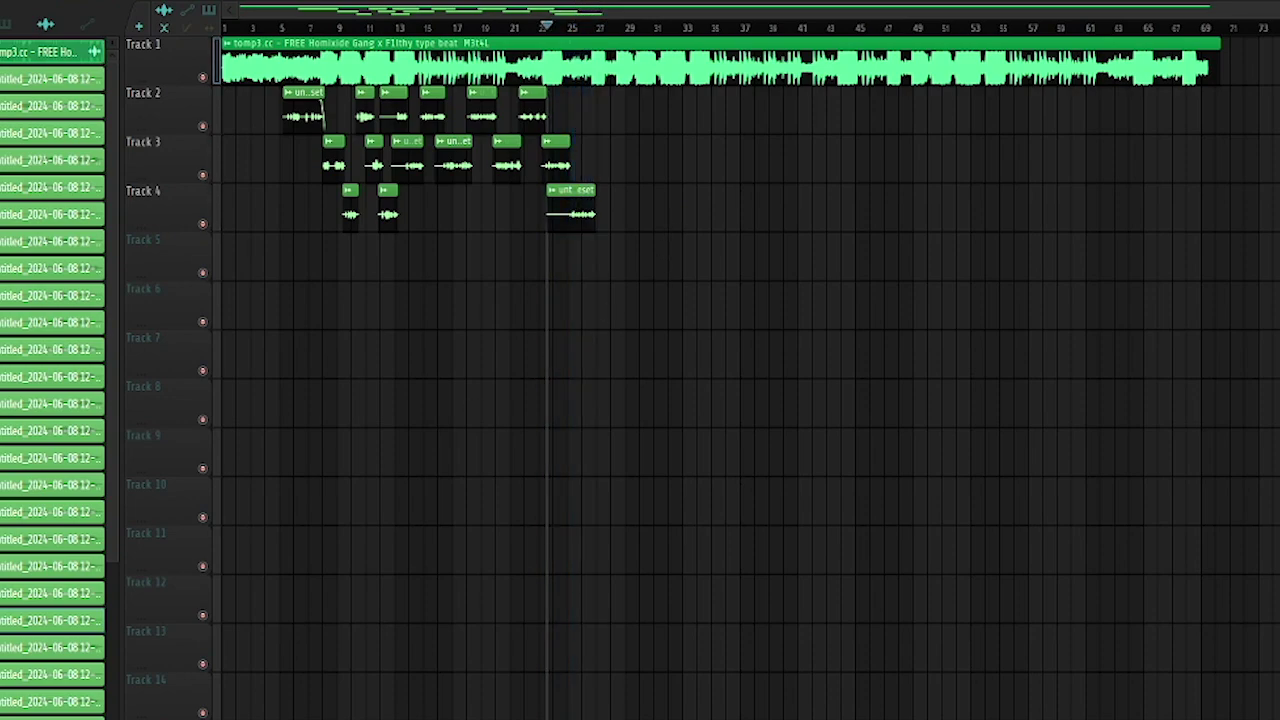
- Try recording a vocal take on Track 2 from about bar 25, listen to it and delete it
{"action": "left_click", "coordinate": [577, 27]}
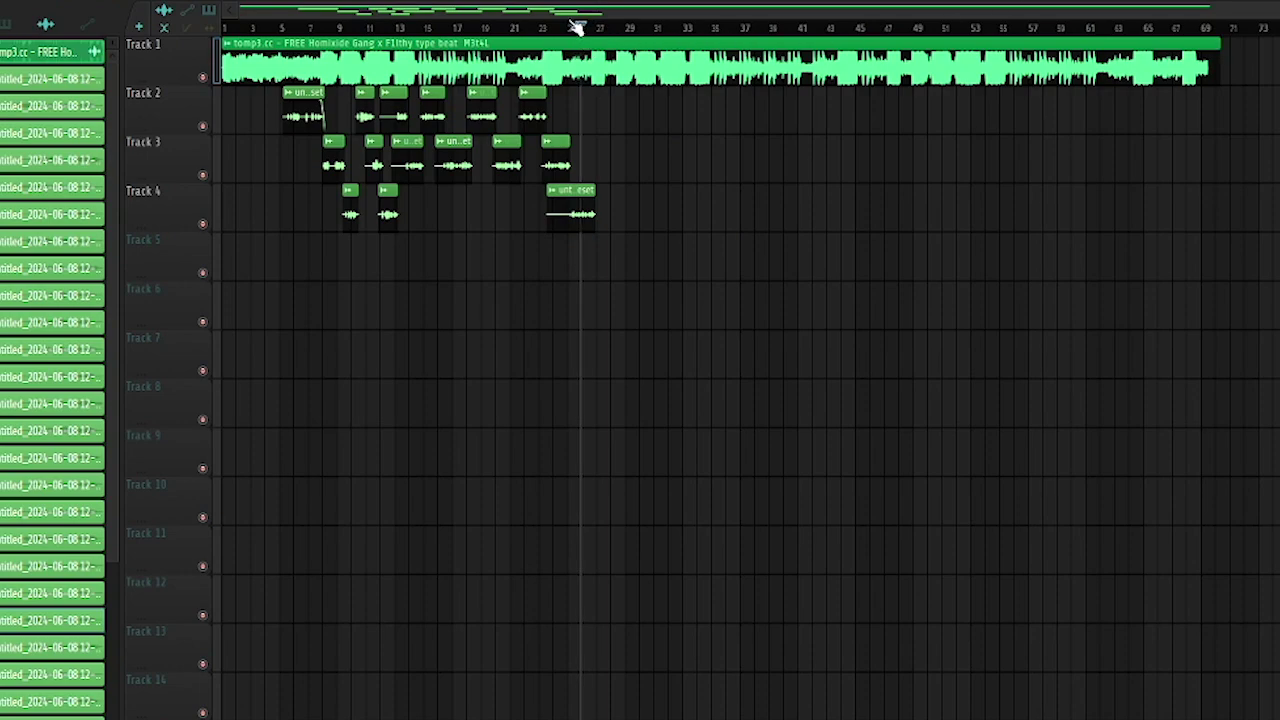
{"action": "key", "text": "space"}
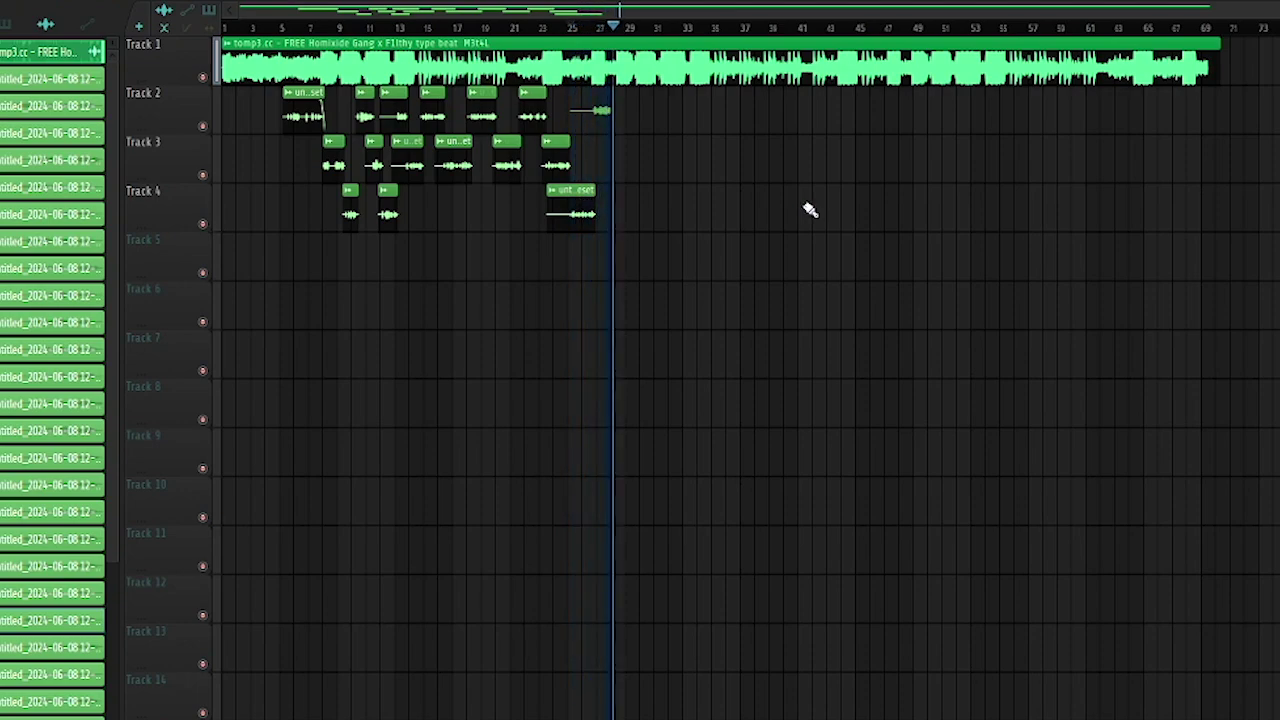
{"action": "key", "text": "space"}
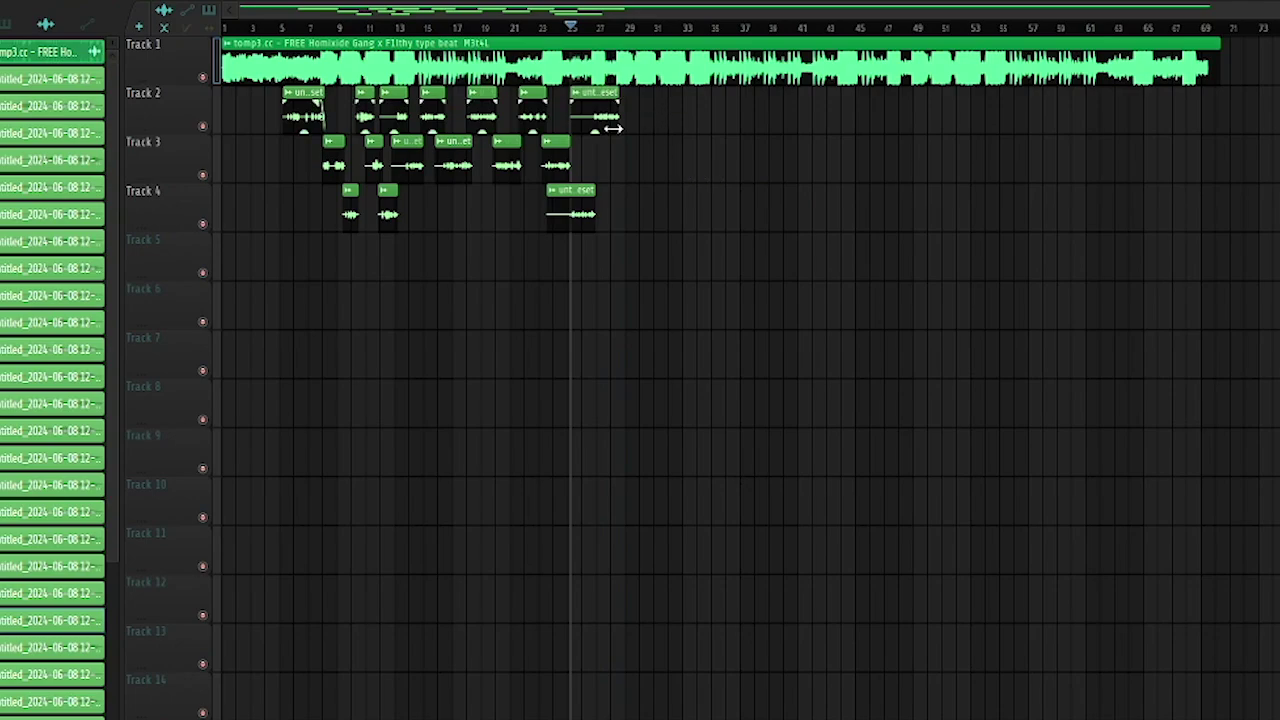
{"action": "key", "text": "space"}
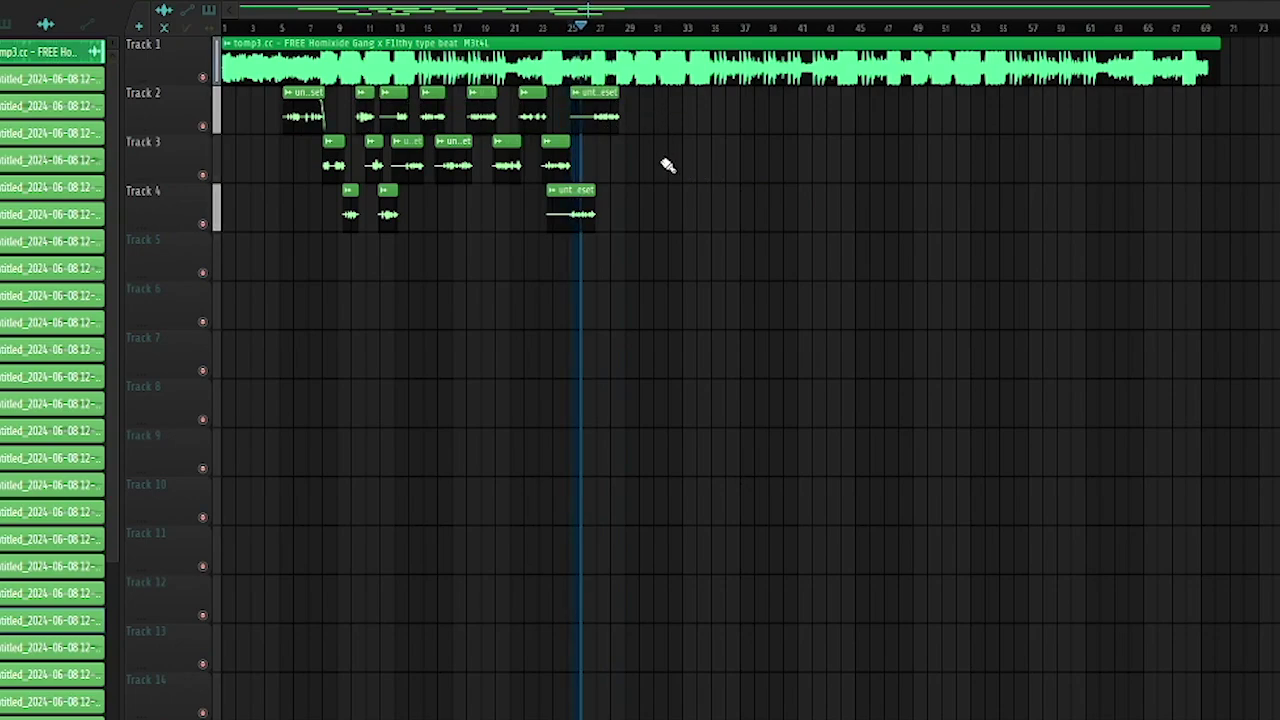
{"action": "scroll", "coordinate": [665, 166], "scroll_direction": "up", "scroll_amount": 4}
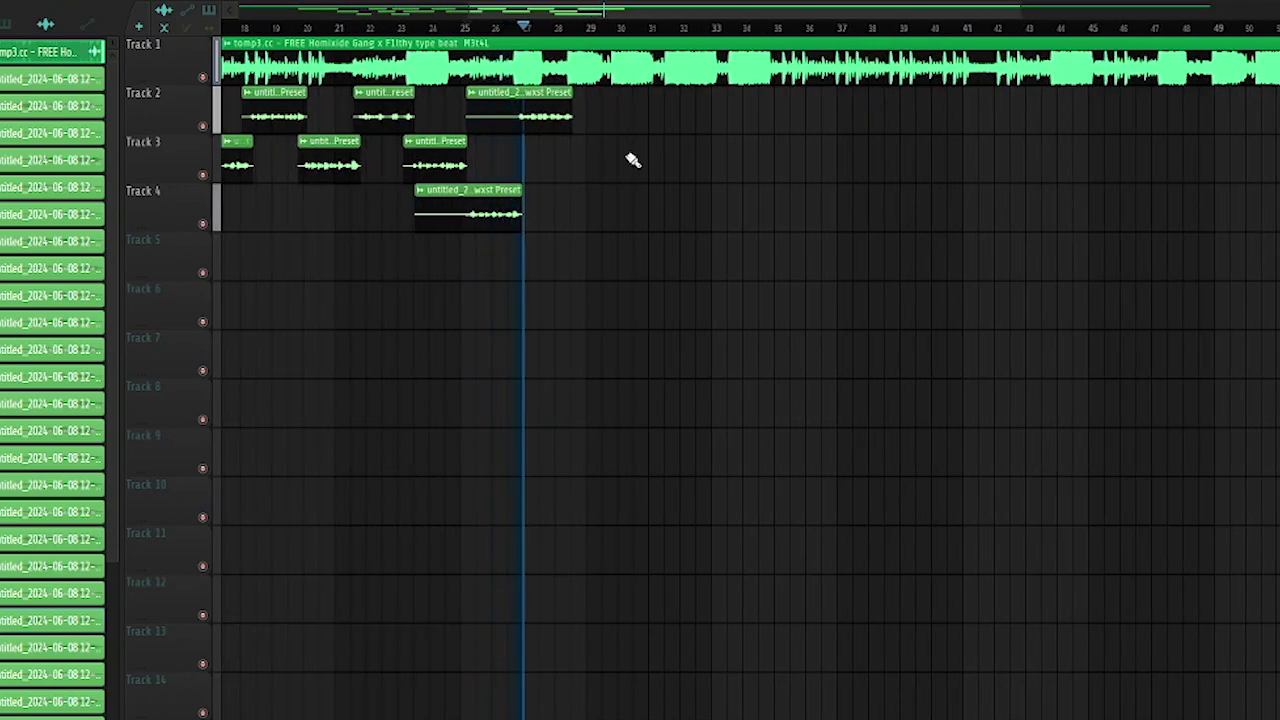
{"action": "key", "text": "space"}
{"action": "right_click", "coordinate": [517, 117]}
- Record a vocal take on Track 2 from about bar 25 to bar 29 and trim its silent start to about bar 26.6
{"action": "key", "text": "space"}
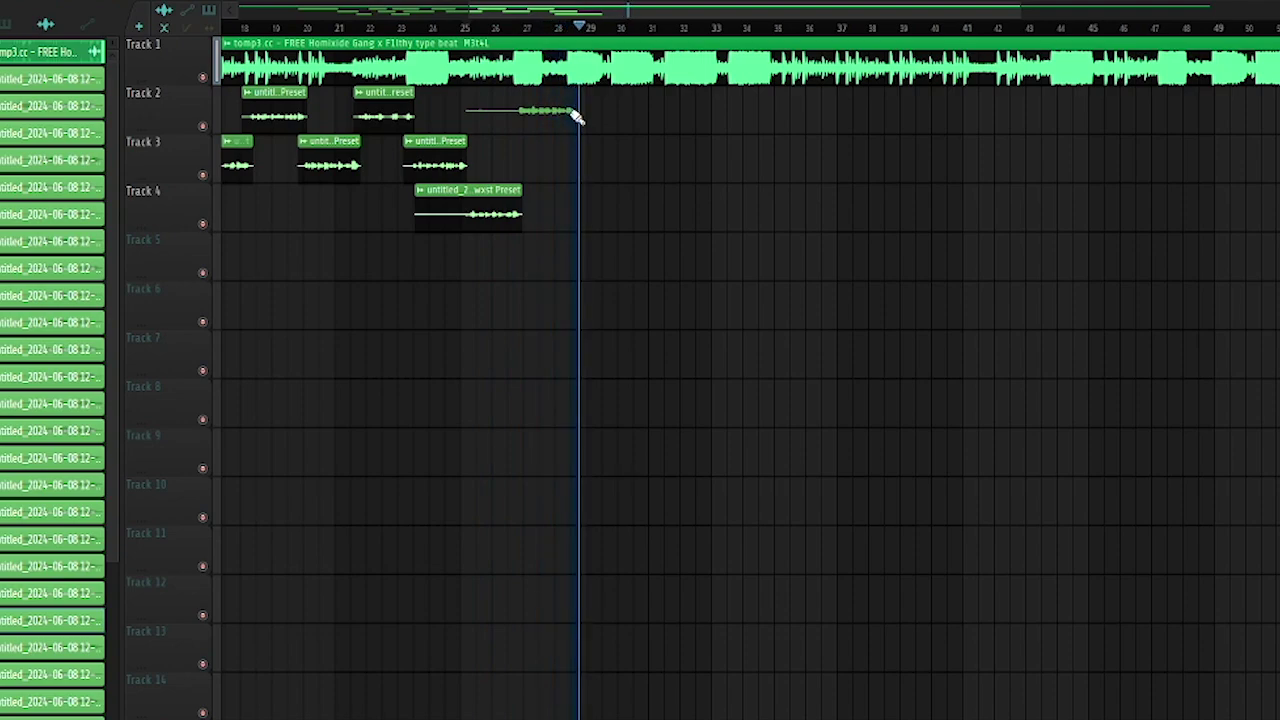
{"action": "key", "text": "space"}
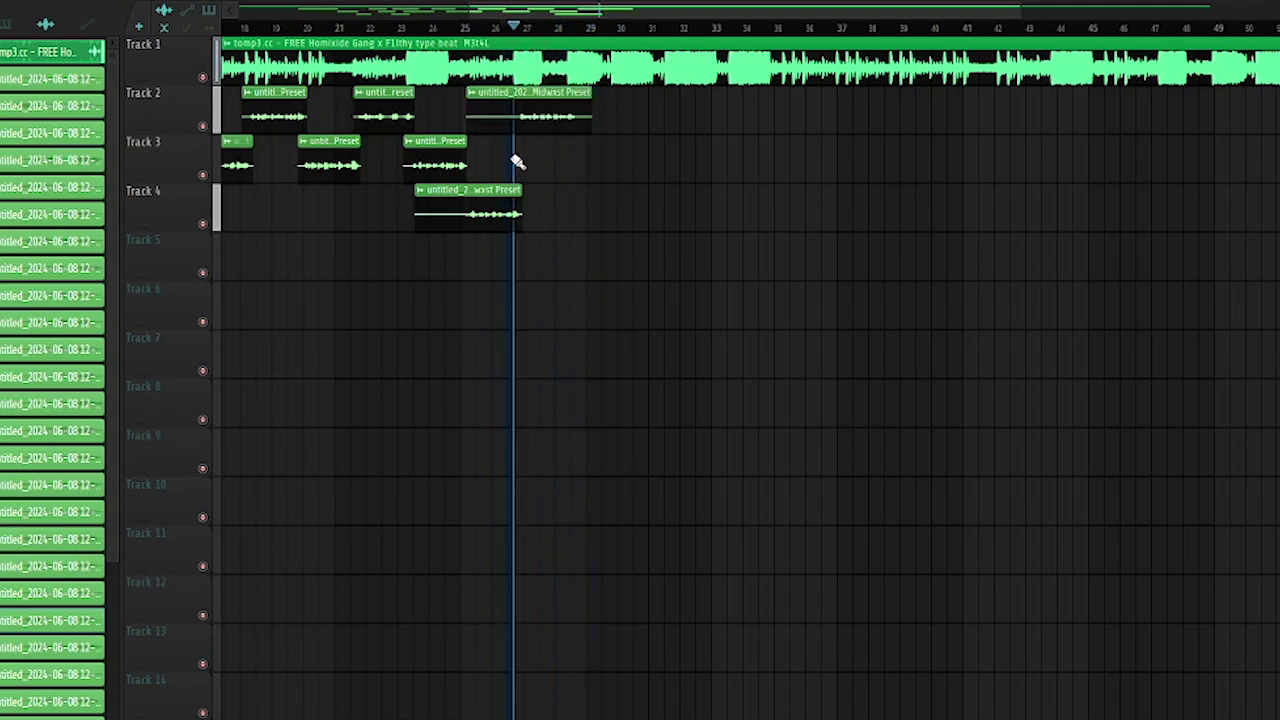
{"action": "left_click_drag", "start_coordinate": [467, 122], "coordinate": [516, 129]}
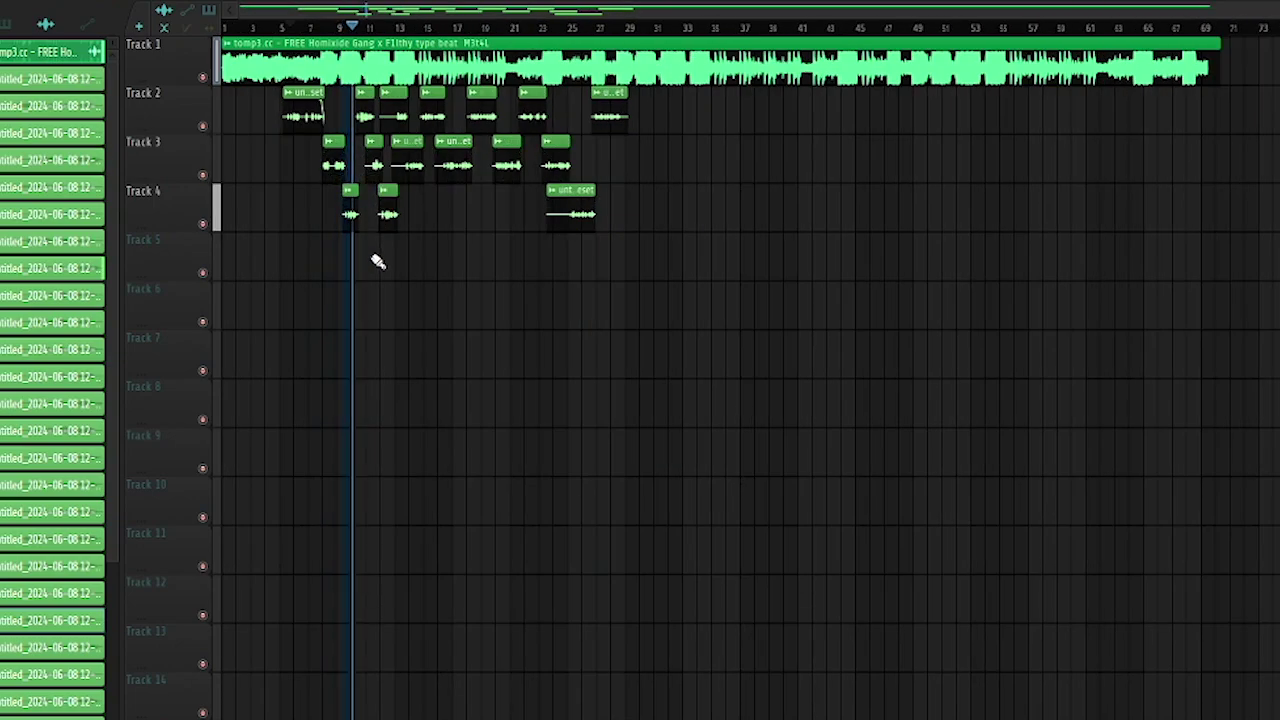
- Copy the seven vocal clips between about bars 8 and 15 on Tracks 2 to 4 and paste them from about bar 28.3
{"action": "scroll", "coordinate": [377, 262], "scroll_direction": "up", "scroll_amount": 3}
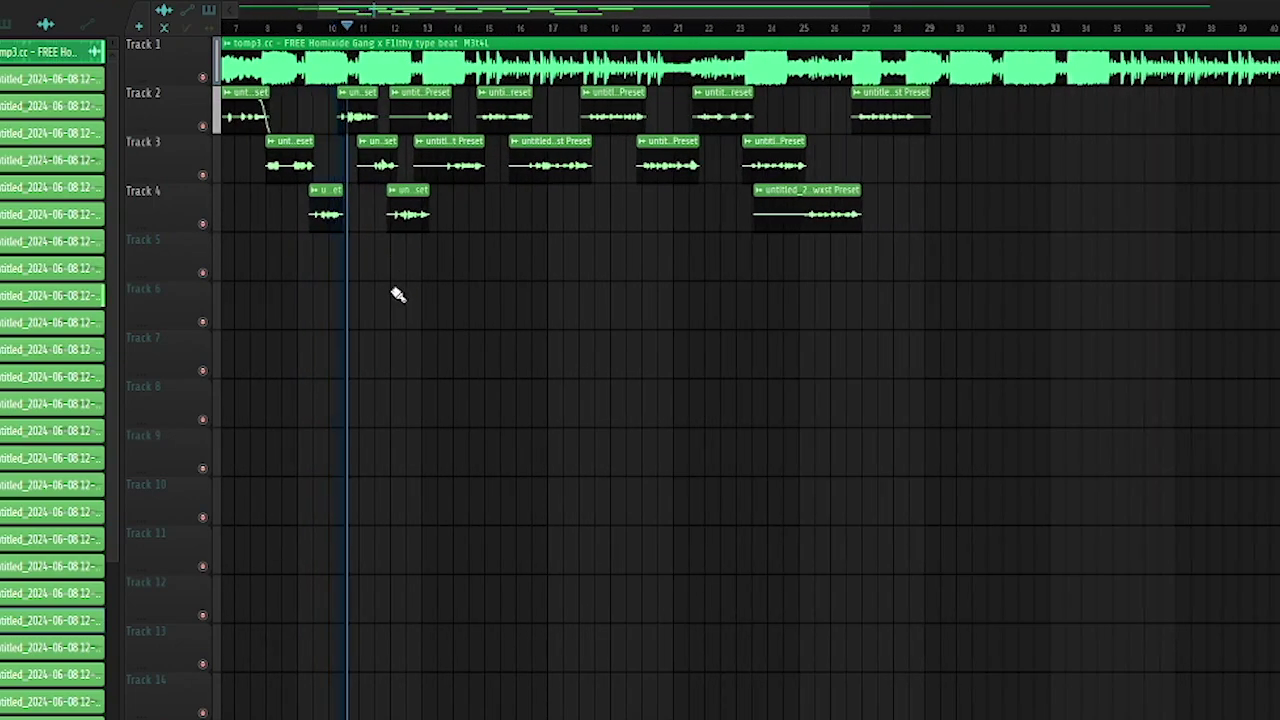
{"action": "left_click_drag", "start_coordinate": [274, 278], "coordinate": [422, 130]}
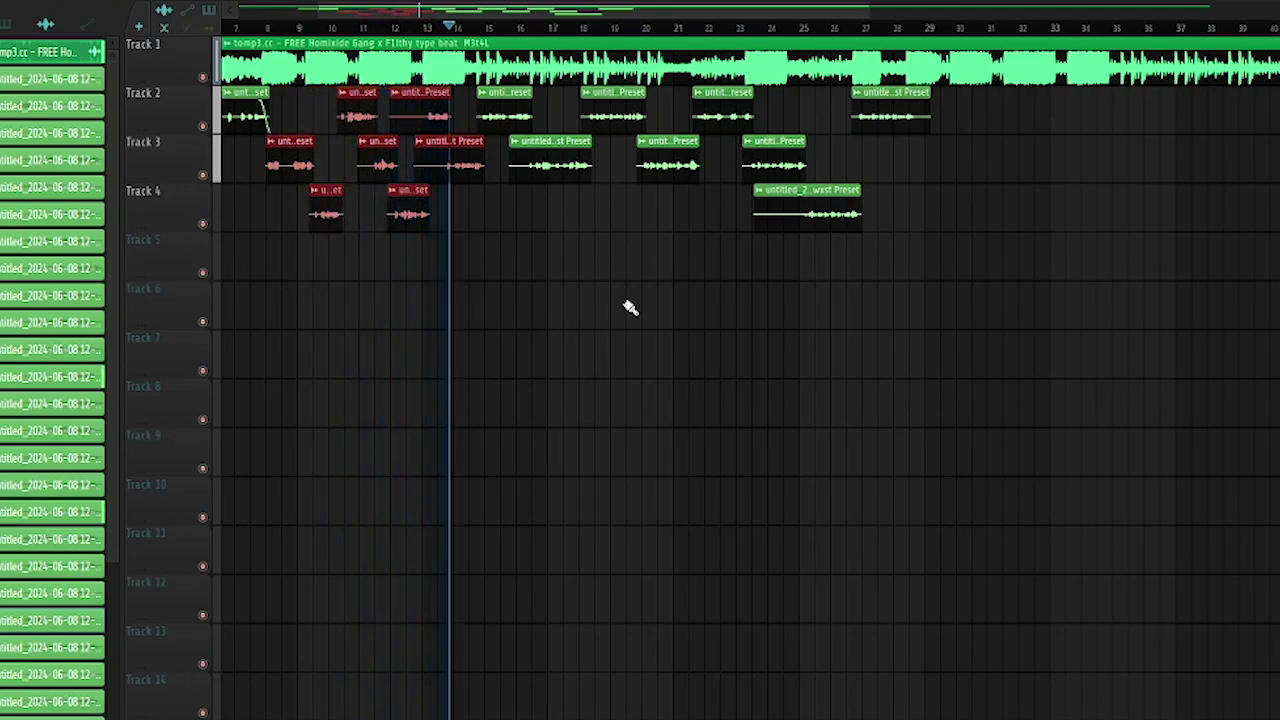
{"action": "left_click", "coordinate": [906, 27]}
{"action": "key", "text": "ctrl+v"}
{"action": "scroll", "coordinate": [945, 275], "scroll_direction": "down", "scroll_amount": 3}
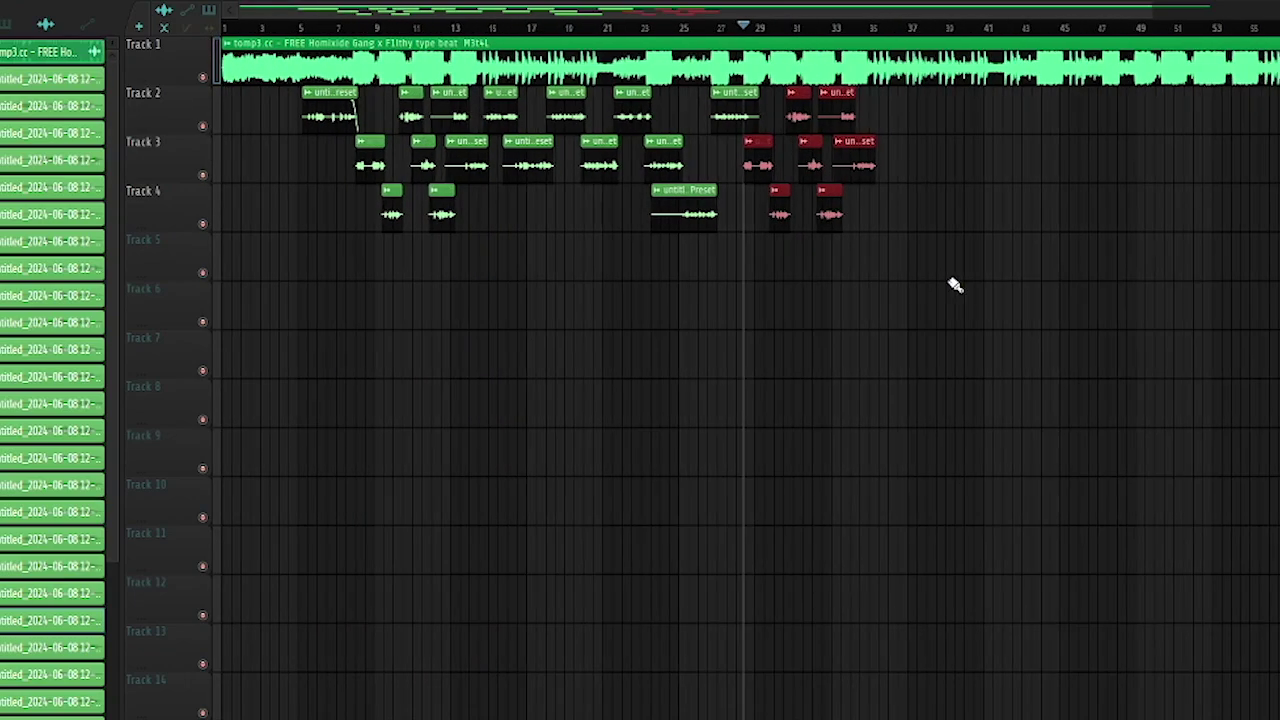
{"action": "scroll", "coordinate": [960, 302], "scroll_direction": "up", "scroll_amount": 5}
{"action": "scroll", "coordinate": [638, 321], "scroll_direction": "down", "scroll_amount": 2}
{"action": "scroll", "coordinate": [638, 321], "scroll_direction": "down", "scroll_amount": 2}
{"action": "scroll", "coordinate": [329, 269], "scroll_direction": "up", "scroll_amount": 3}
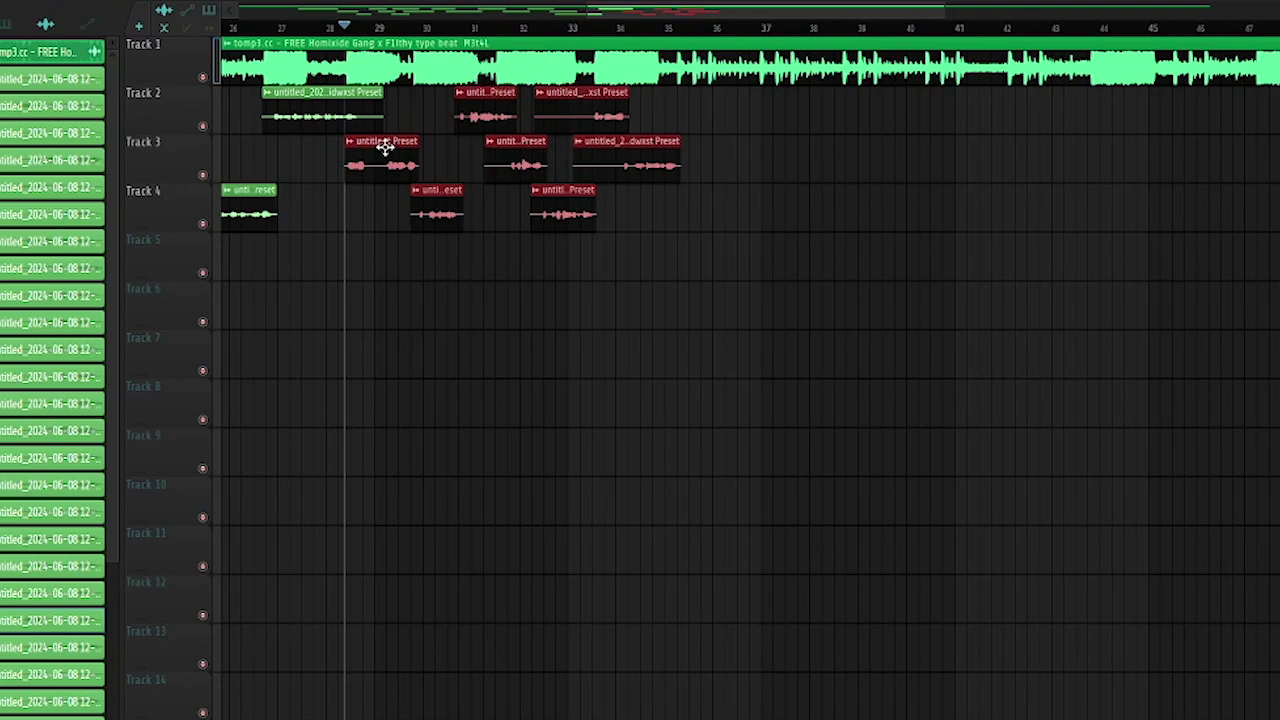
- Shift the pasted vocal clips to start at about bar 28.5, fade in the first one and check the timing by playback
{"action": "key", "text": "space"}
{"action": "left_click_drag", "start_coordinate": [383, 149], "coordinate": [388, 158]}
{"action": "key", "text": "space"}
{"action": "key", "text": "space"}
{"action": "key", "text": "space"}
{"action": "scroll", "coordinate": [374, 172], "scroll_direction": "up", "scroll_amount": 5}
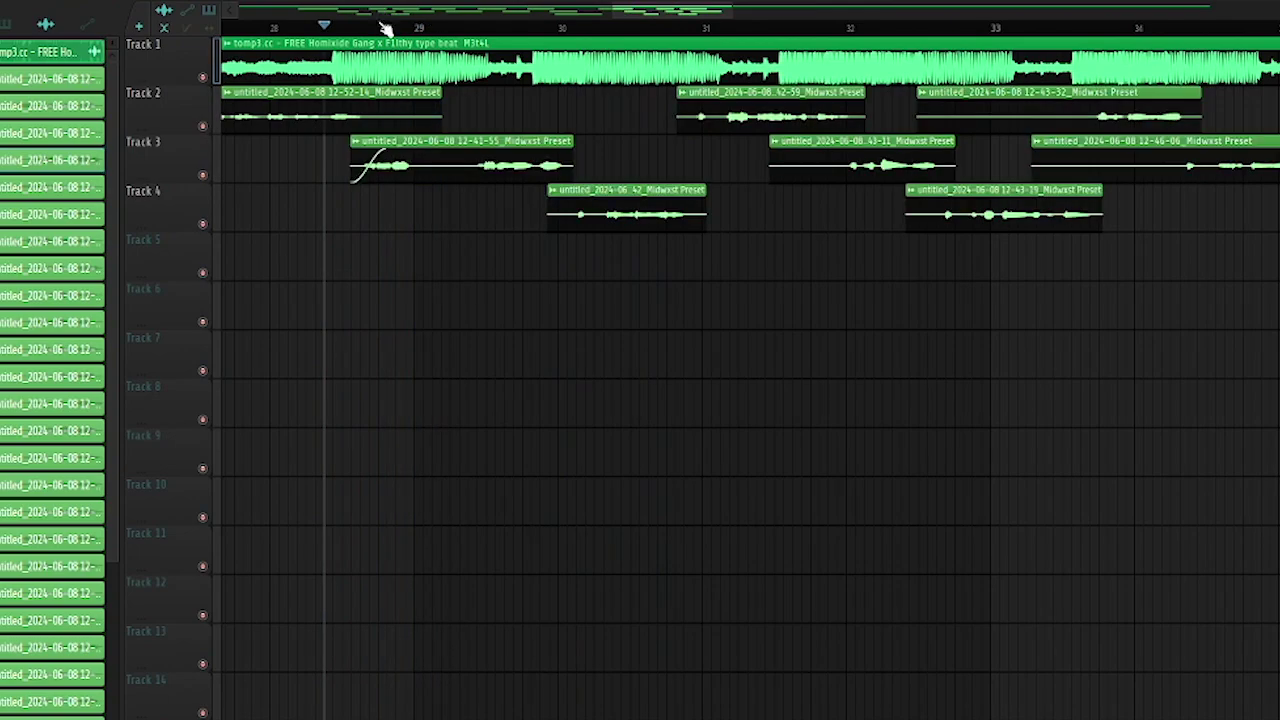
- Trim the Track 2 clip overlapping the pasted section to end at about bar 28.6, fade it out and play the transition
{"action": "left_click_drag", "start_coordinate": [303, 27], "coordinate": [271, 27]}
{"action": "key", "text": "space"}
{"action": "left_click_drag", "start_coordinate": [441, 104], "coordinate": [363, 106]}
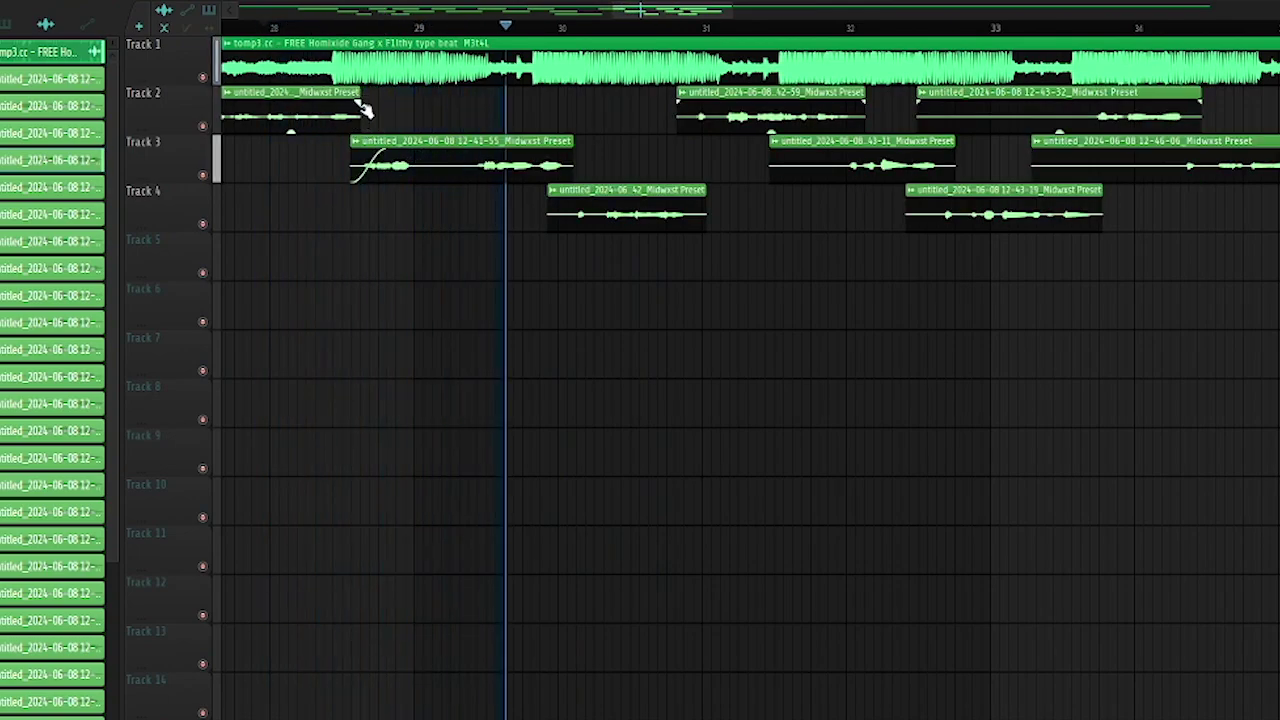
{"action": "scroll", "coordinate": [531, 250], "scroll_direction": "down", "scroll_amount": 3}
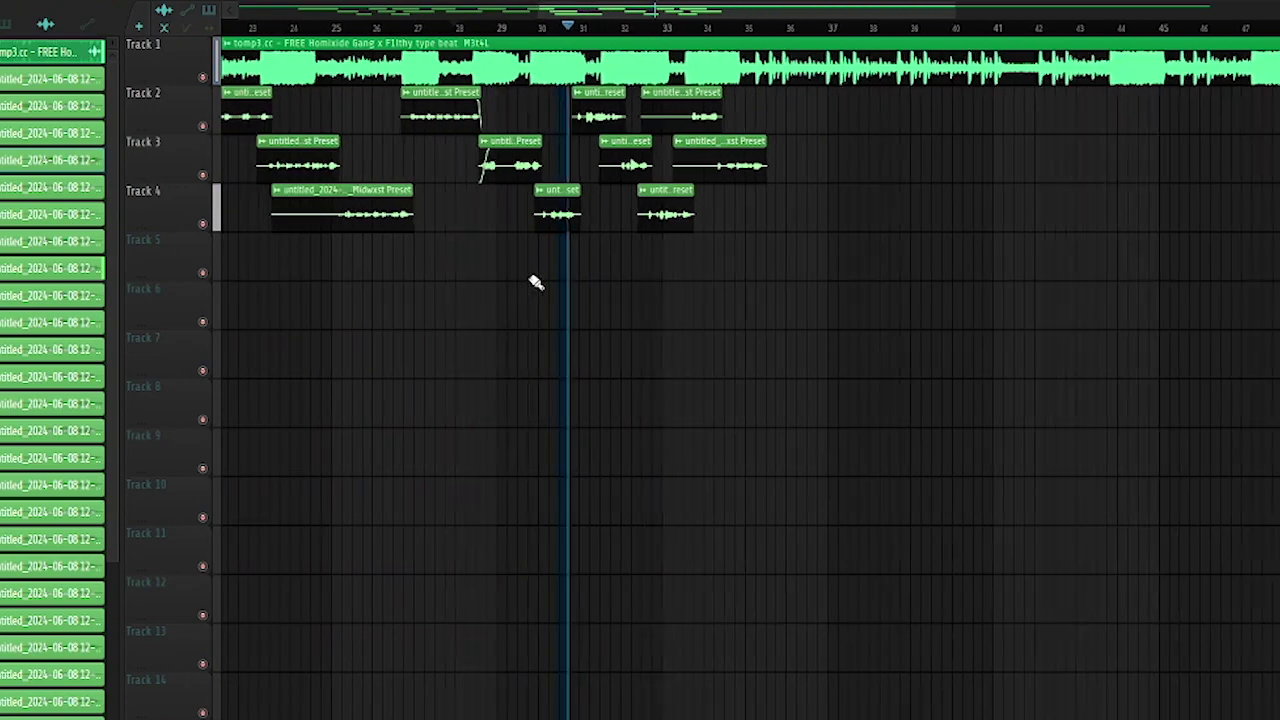
{"action": "scroll", "coordinate": [705, 318], "scroll_direction": "down", "scroll_amount": 5}
{"action": "scroll", "coordinate": [730, 325], "scroll_direction": "up", "scroll_amount": 5}
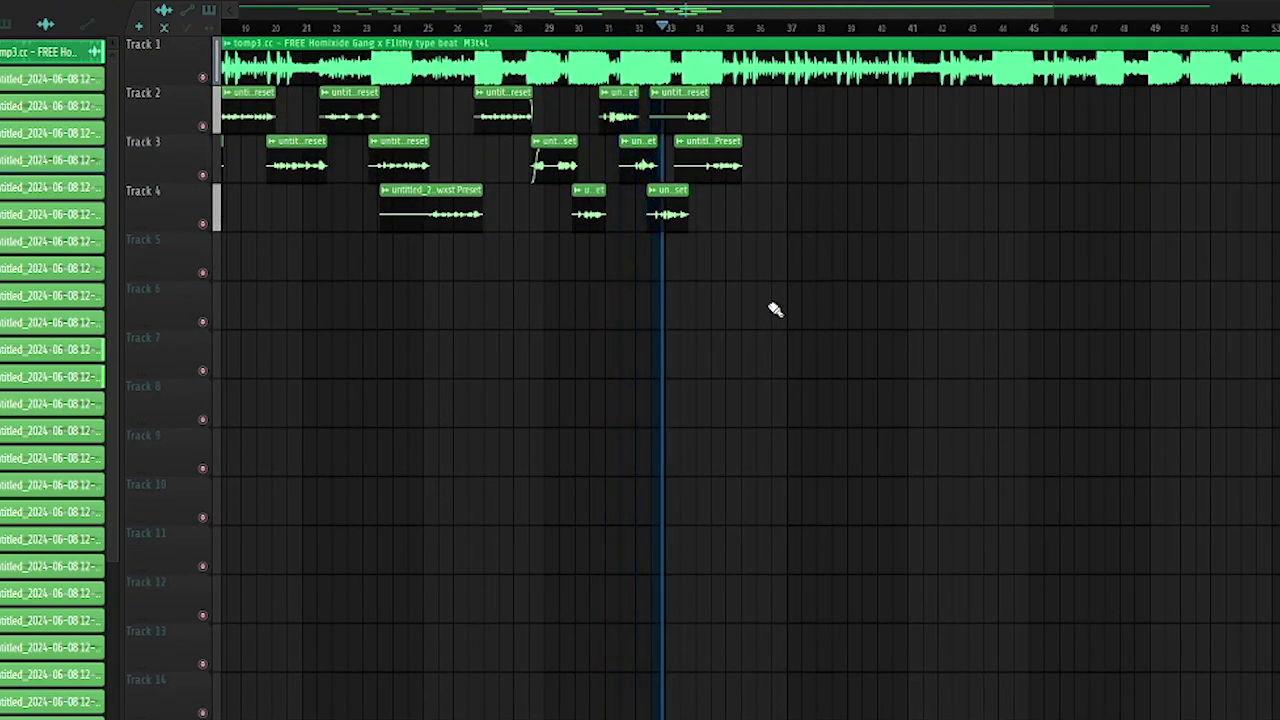
- Record a vocal take on Track 4 from about bar 34 to bar 37.1 and trim its silent start to about bar 35.2
{"action": "key", "text": "space"}
{"action": "scroll", "coordinate": [722, 37], "scroll_direction": "down", "scroll_amount": 3}
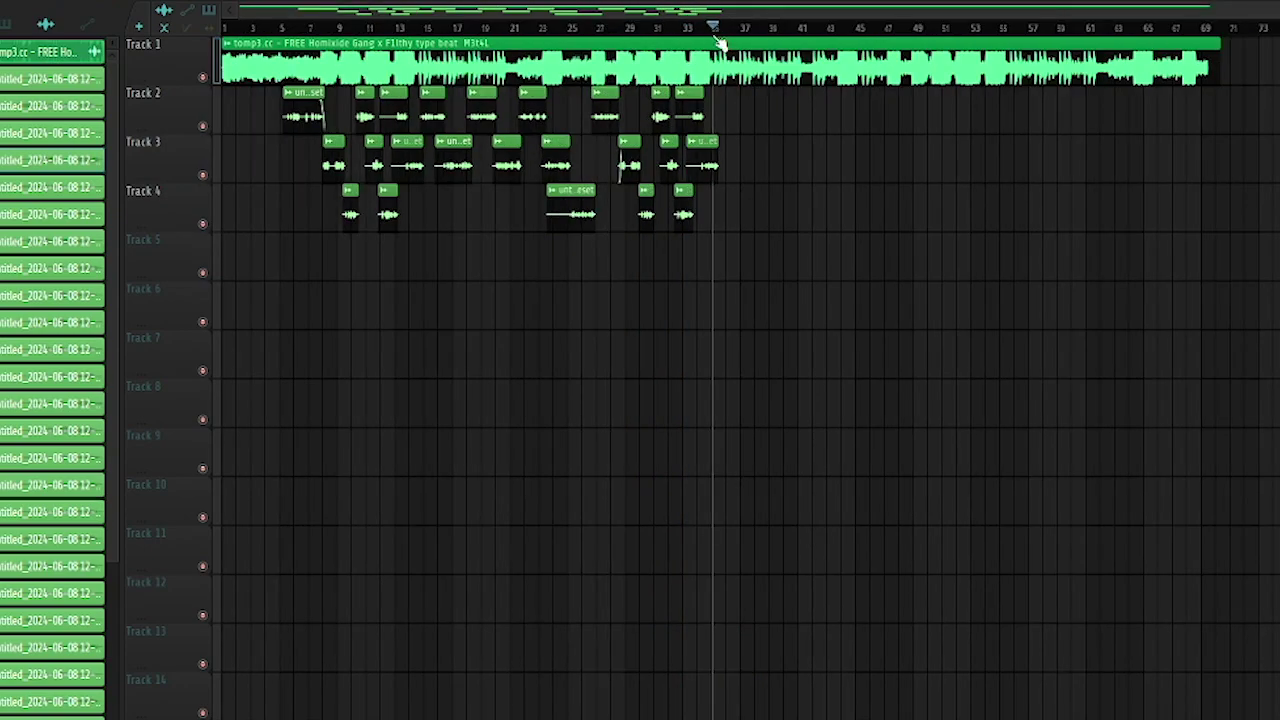
{"action": "left_click_drag", "start_coordinate": [715, 37], "coordinate": [700, 50]}
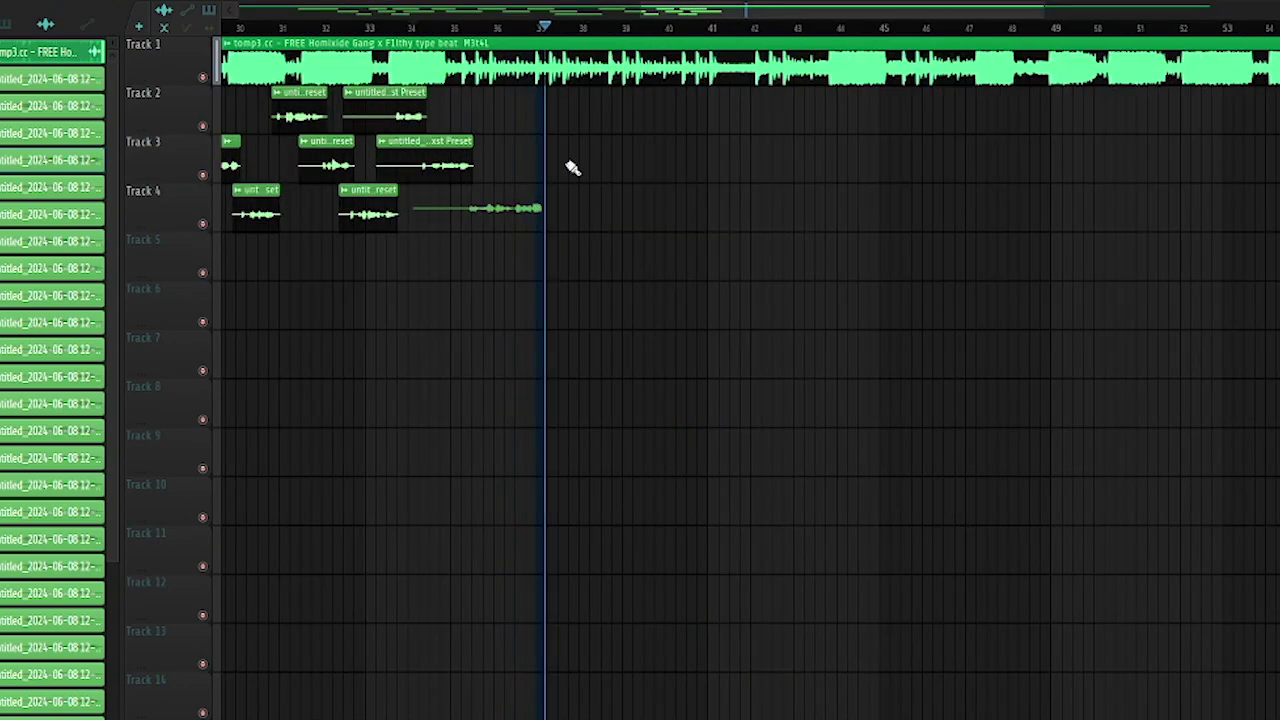
{"action": "key", "text": "space"}
{"action": "key", "text": "space"}
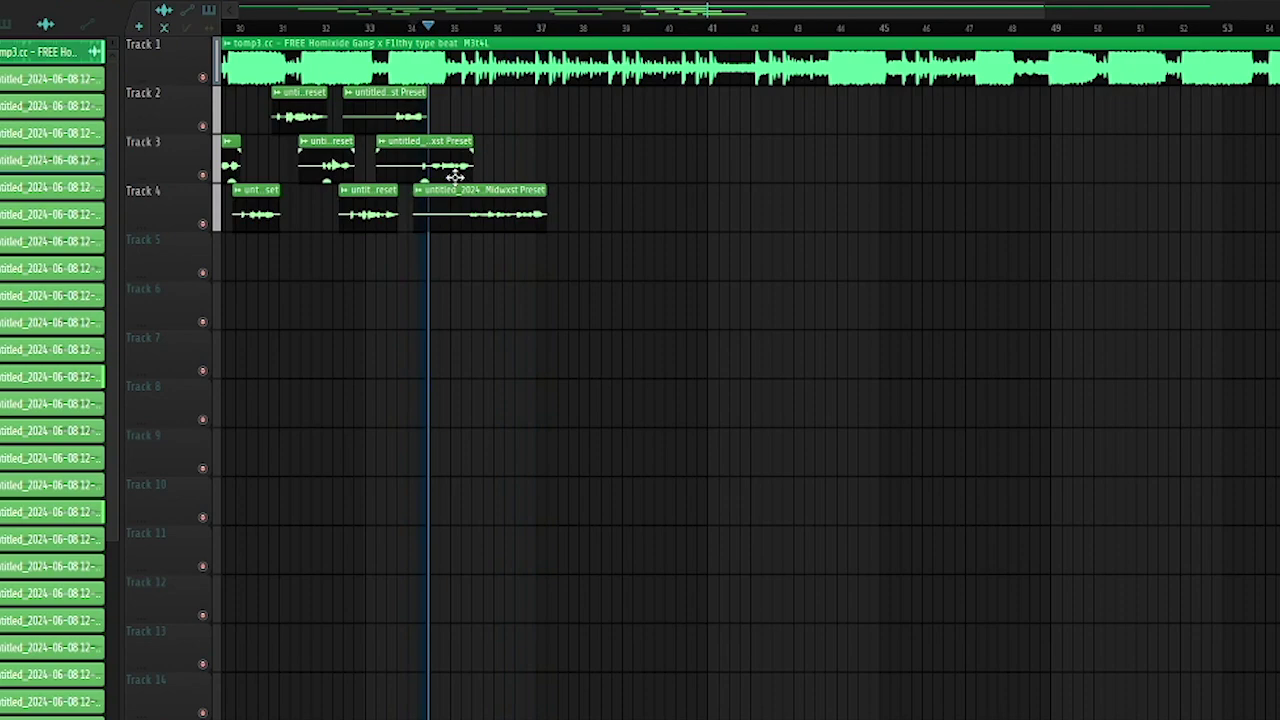
{"action": "left_click_drag", "start_coordinate": [414, 236], "coordinate": [465, 237]}
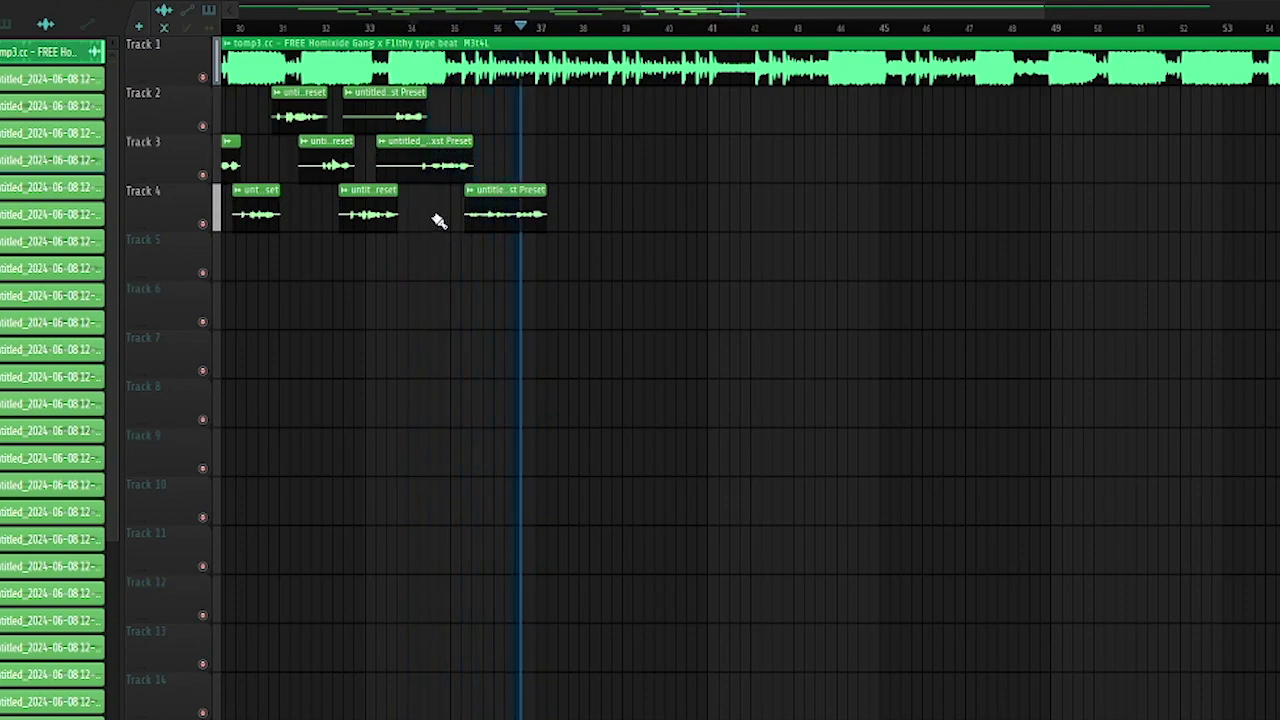
- Cut a gap in the Track 1 beat from about bar 36.5 to bar 37 beneath the new Track 4 take
{"action": "scroll", "coordinate": [560, 180], "scroll_direction": "up", "scroll_amount": 5}
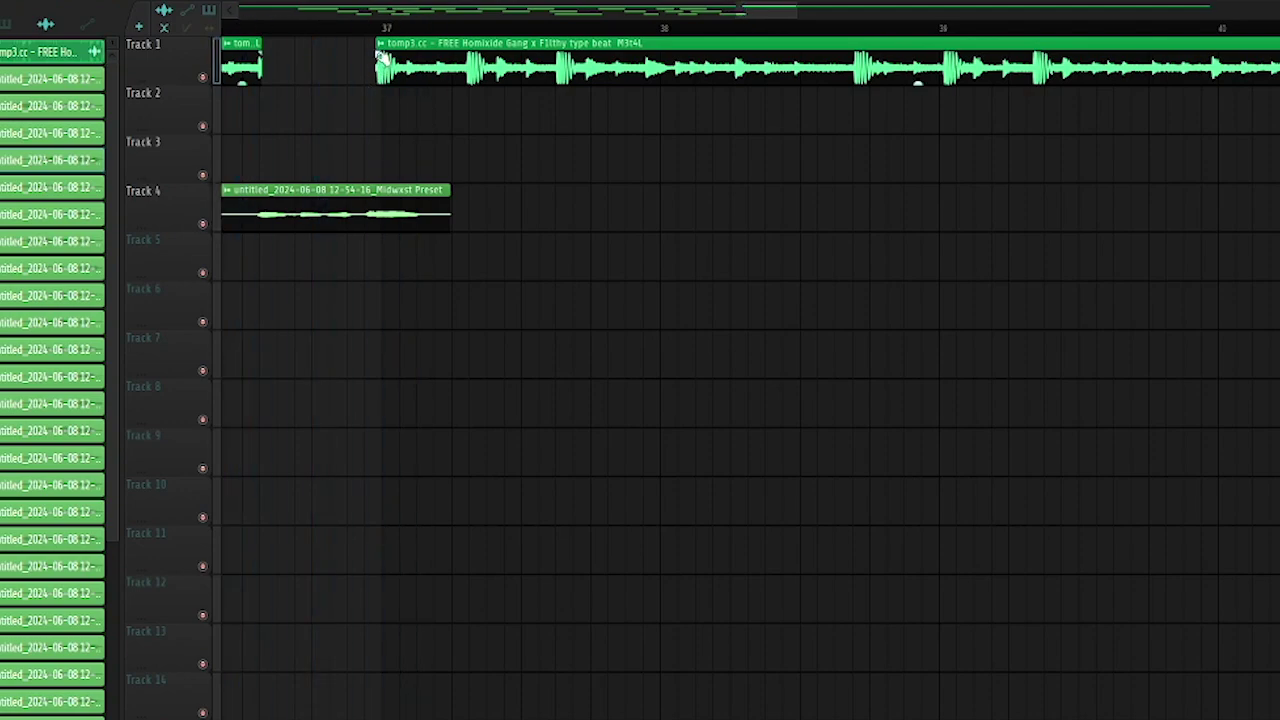
{"action": "scroll", "coordinate": [326, 96], "scroll_direction": "down", "scroll_amount": 3}
{"action": "scroll", "coordinate": [291, 102], "scroll_direction": "up", "scroll_amount": 4}
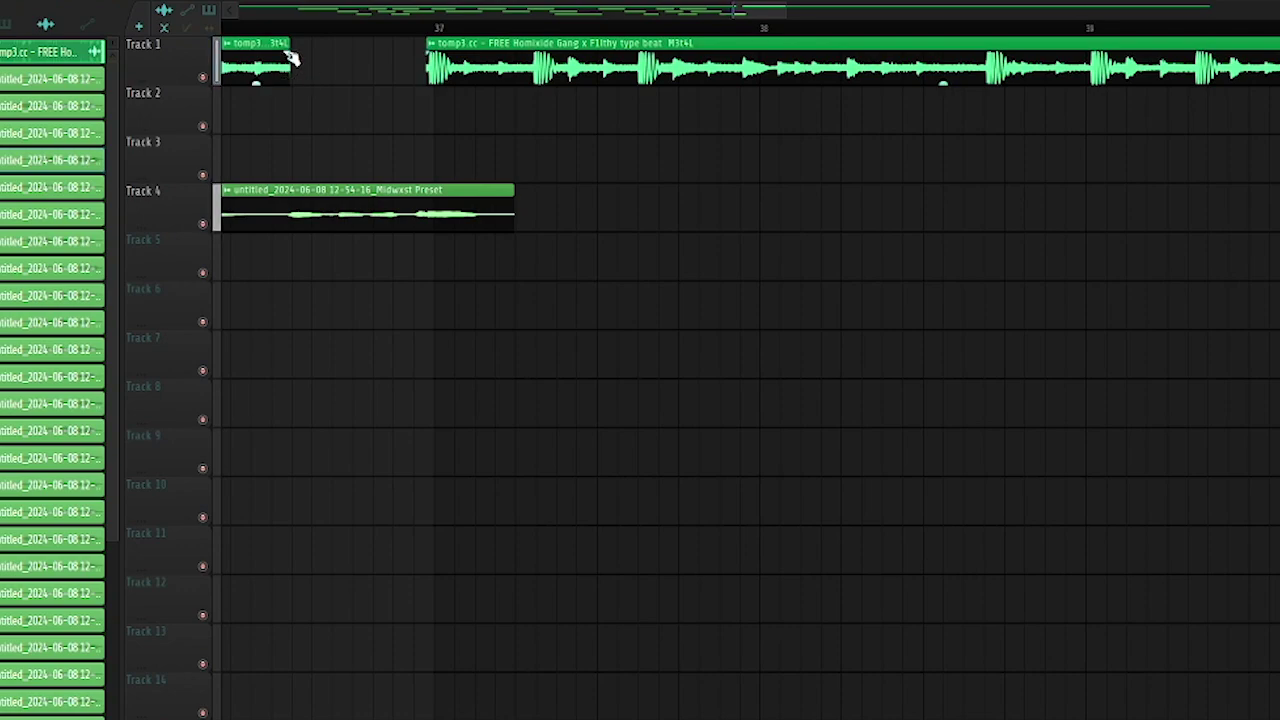
{"action": "scroll", "coordinate": [452, 135], "scroll_direction": "down", "scroll_amount": 3}
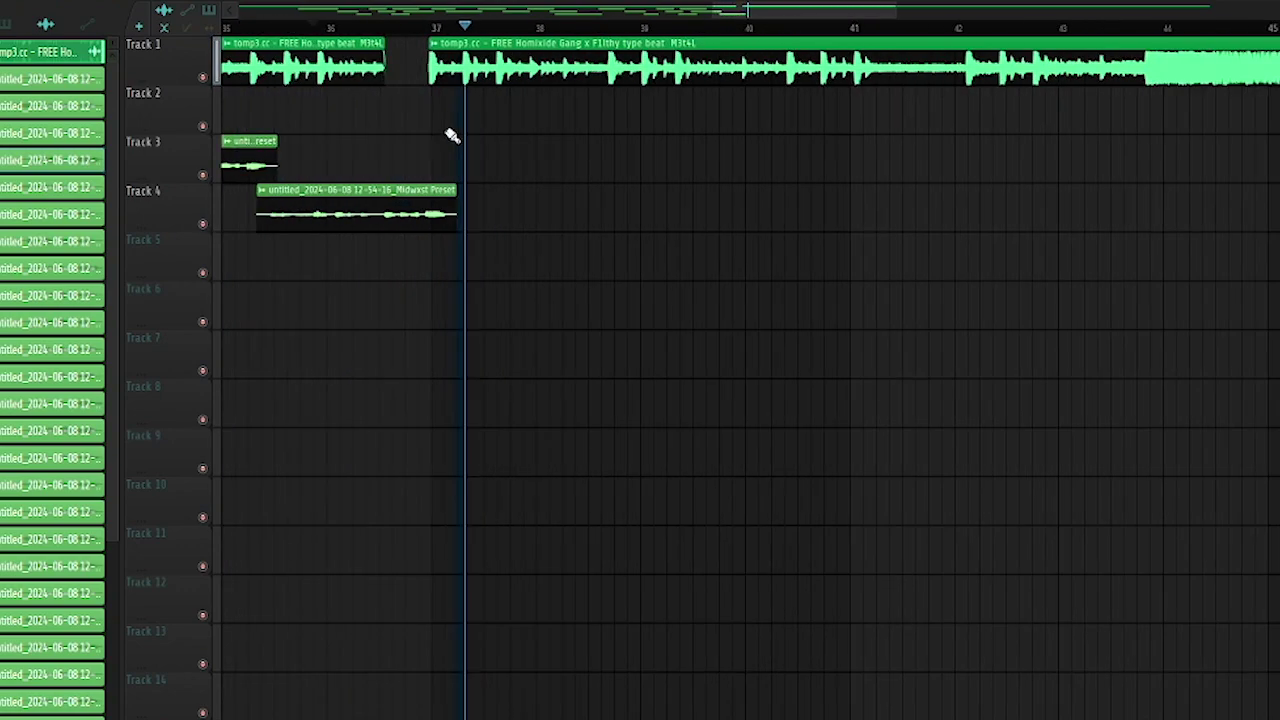
- Record a vocal take on Track 2 from about bar 35.8 to bar 38.9 and trim its start to about bar 36.3
{"action": "scroll", "coordinate": [603, 169], "scroll_direction": "down", "scroll_amount": 3}
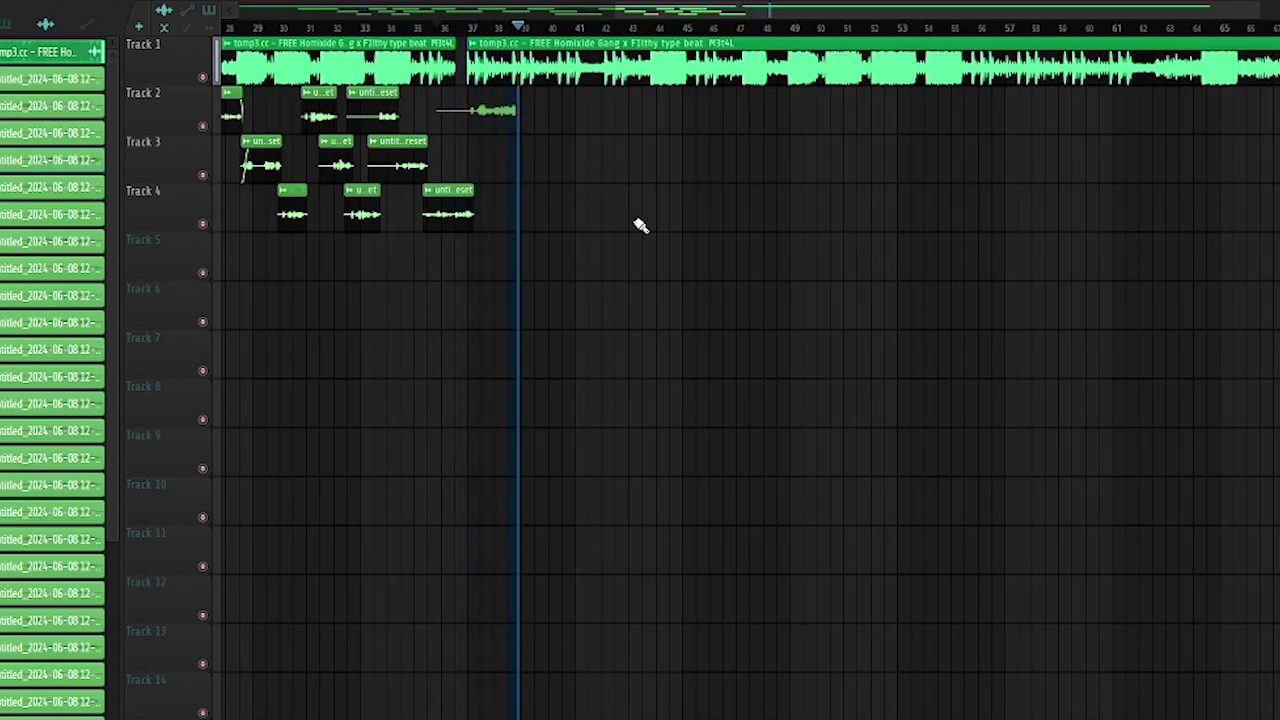
{"action": "key", "text": "space"}
{"action": "scroll", "coordinate": [577, 194], "scroll_direction": "up", "scroll_amount": 3}
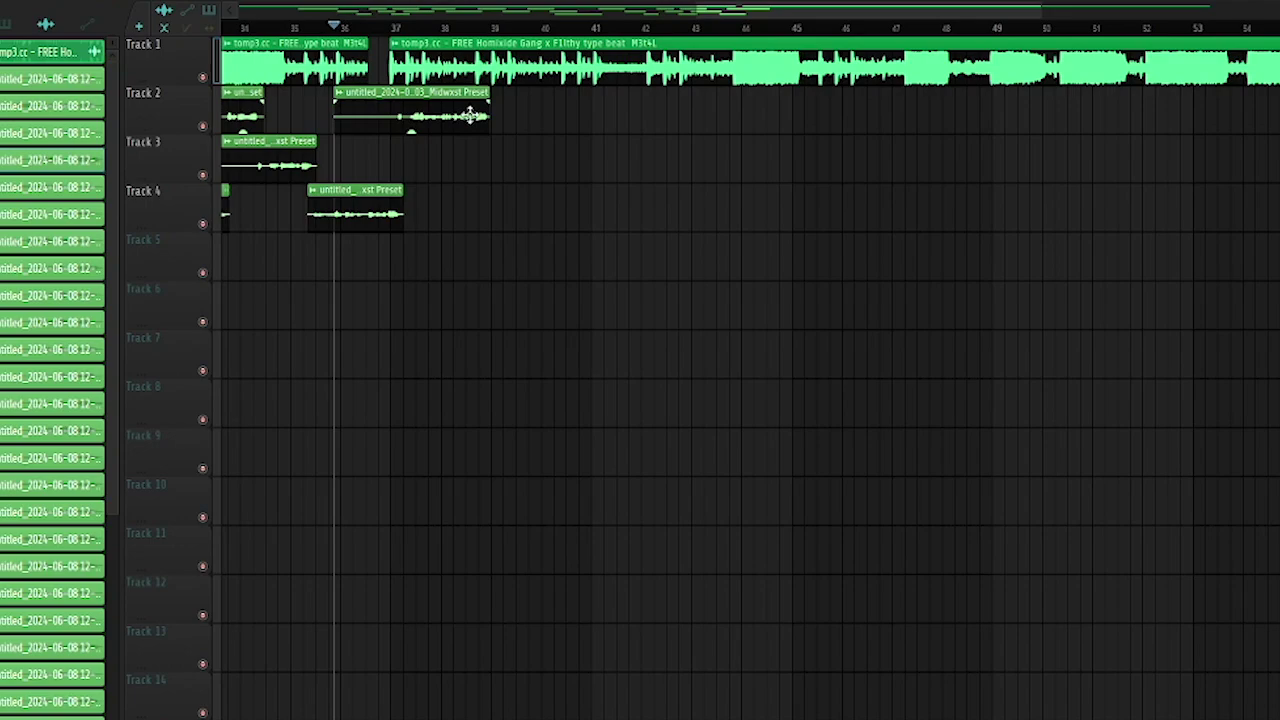
{"action": "key", "text": "space"}
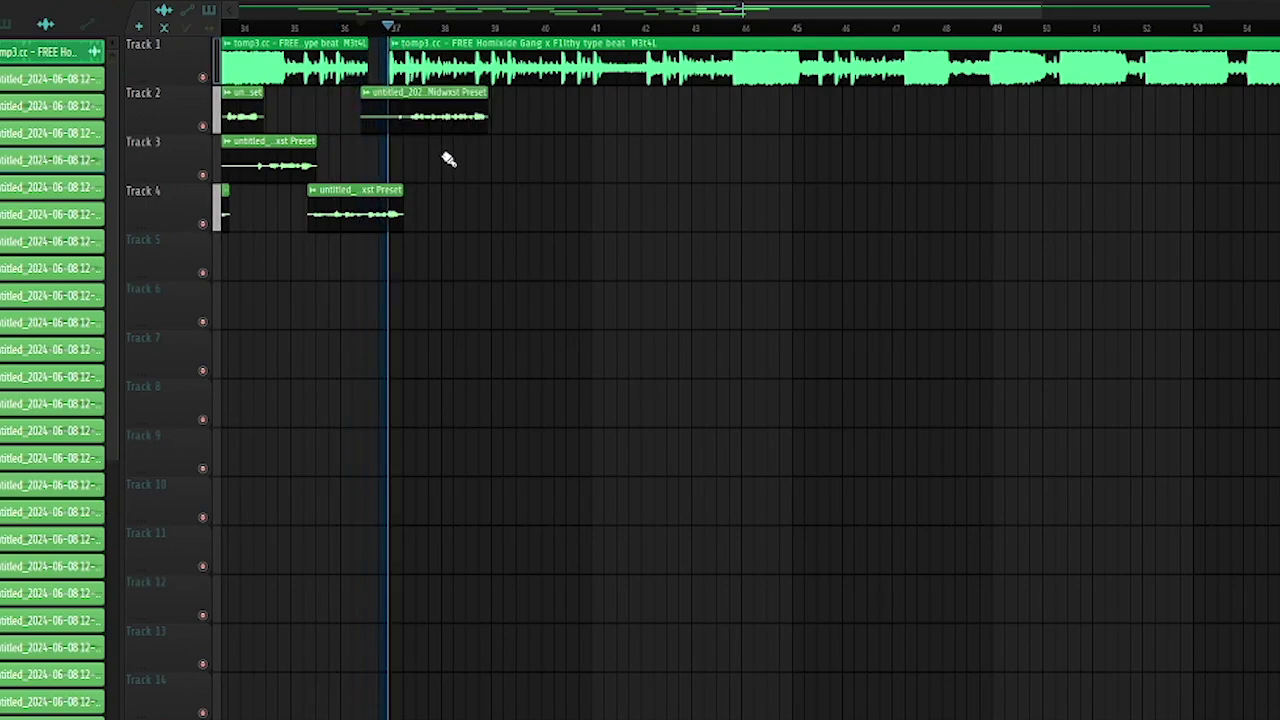
- Cut a gap in the Track 1 beat from about bar 38.3 to bar 38.7 and play the transition
{"action": "scroll", "coordinate": [497, 183], "scroll_direction": "up", "scroll_amount": 3}
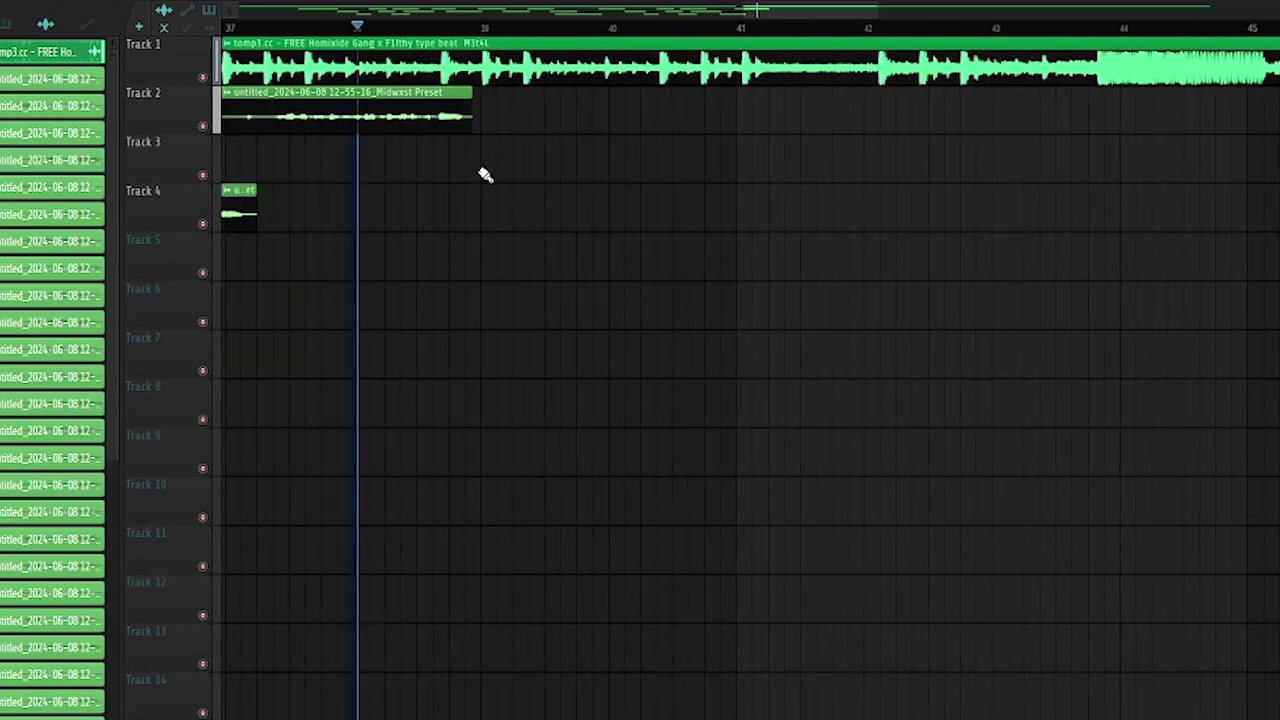
{"action": "key", "text": "space"}
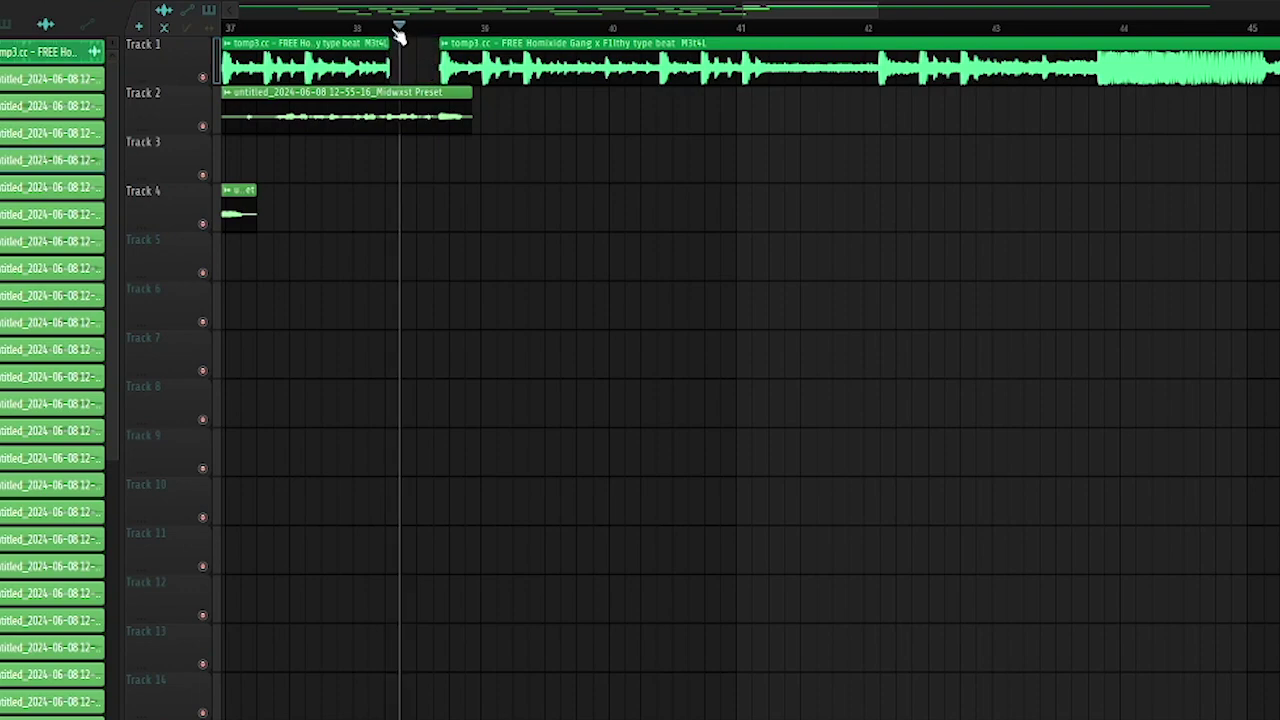
{"action": "scroll", "coordinate": [402, 100], "scroll_direction": "up", "scroll_amount": 3}
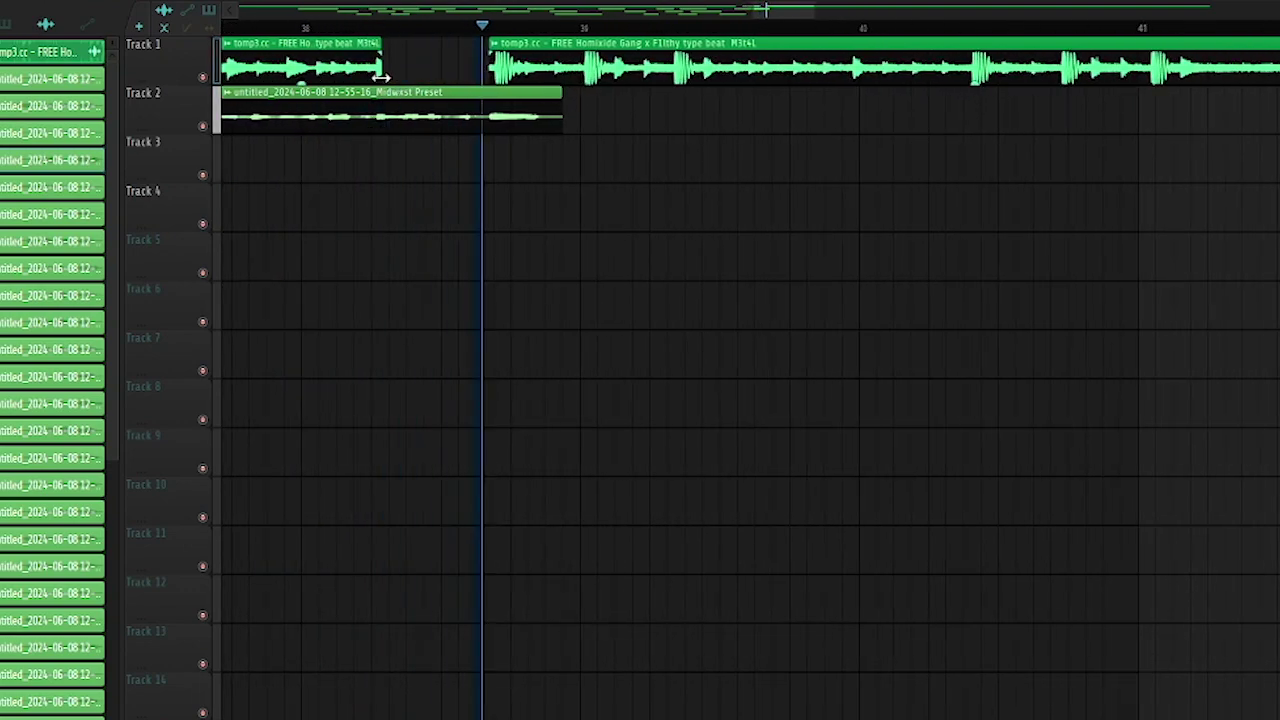
{"action": "key", "text": "space"}
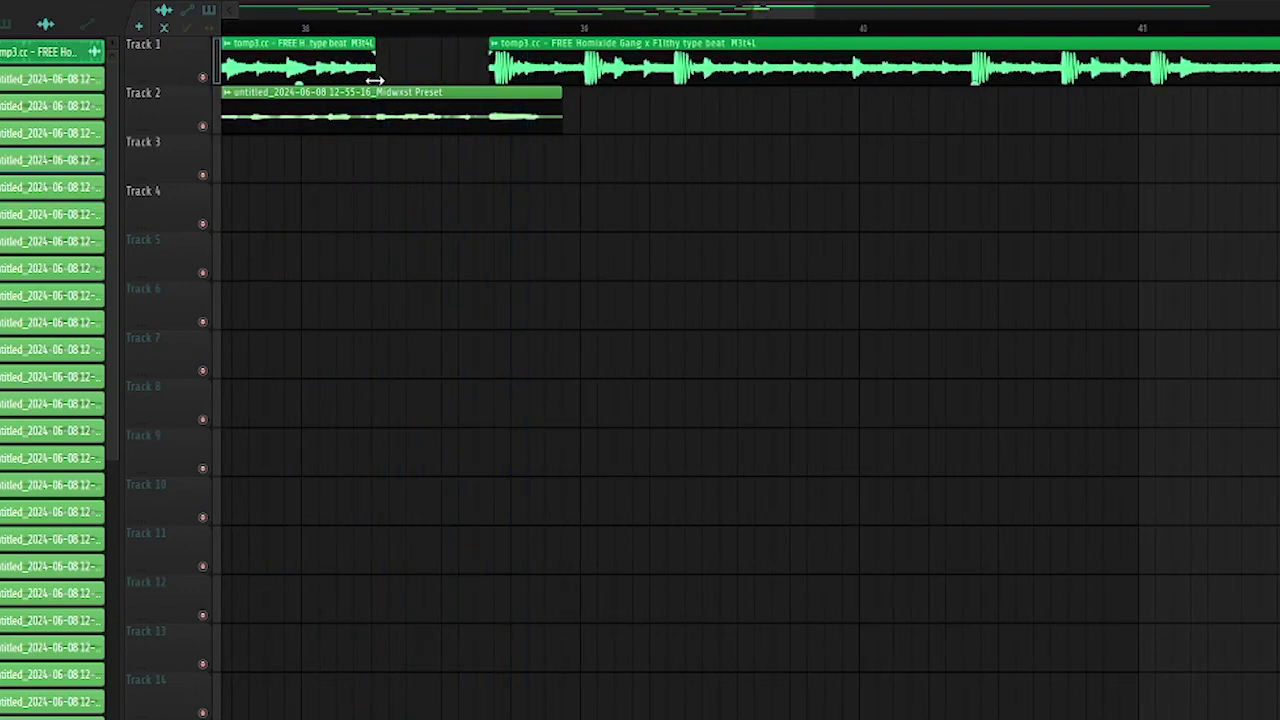
{"action": "left_click_drag", "start_coordinate": [492, 78], "coordinate": [498, 80]}
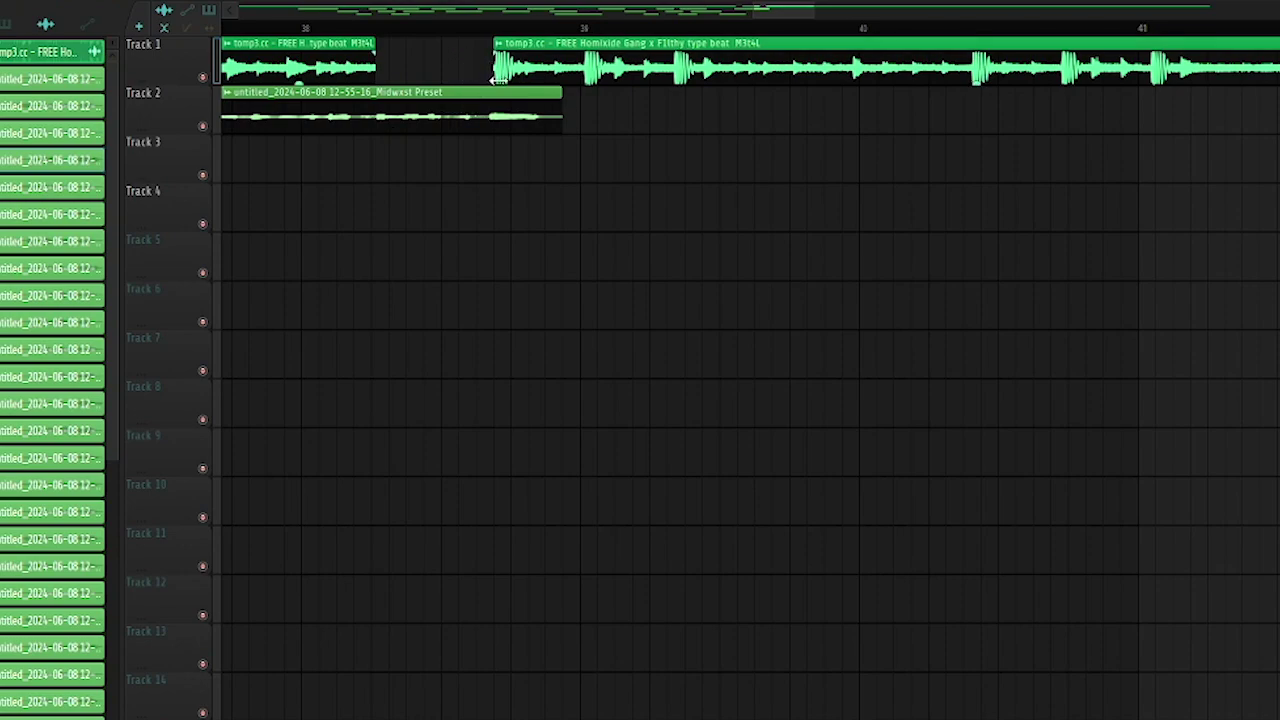
{"action": "key", "text": "space"}
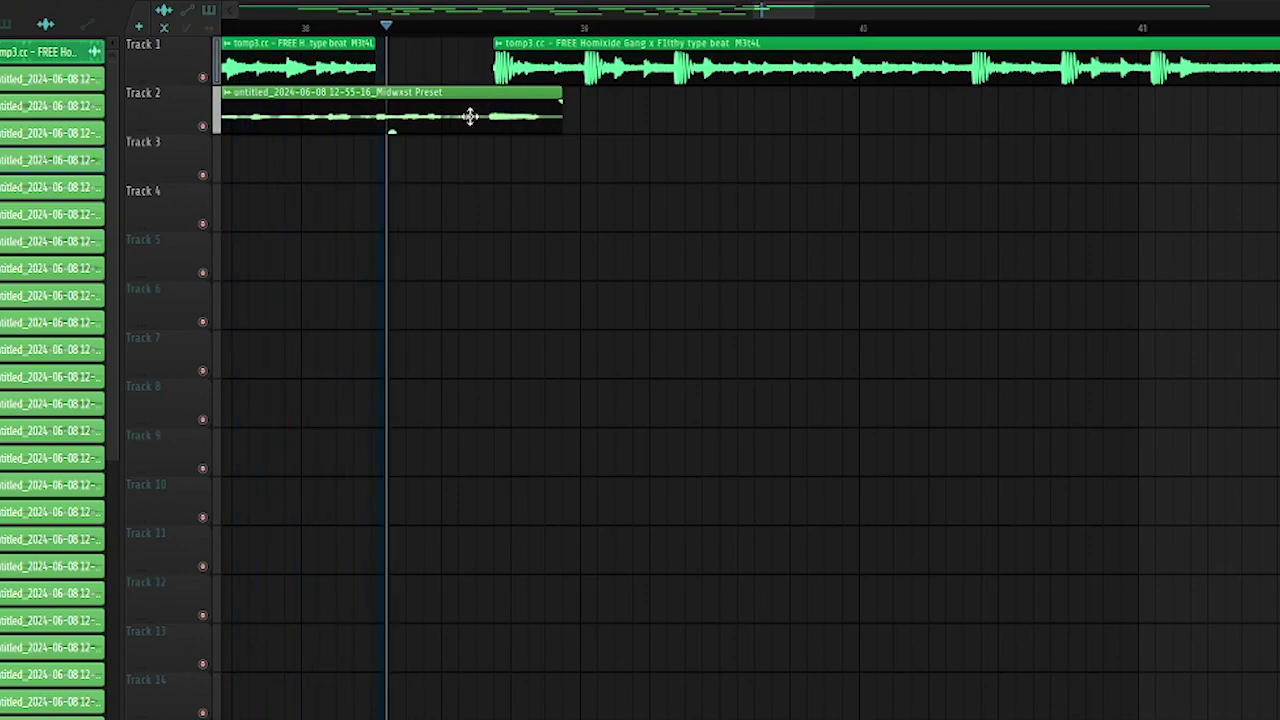
- Play the arrangement from about bar 34 to bar 40.5 to review the beat gaps and the vocal takes around them
{"action": "scroll", "coordinate": [570, 148], "scroll_direction": "down", "scroll_amount": 3}
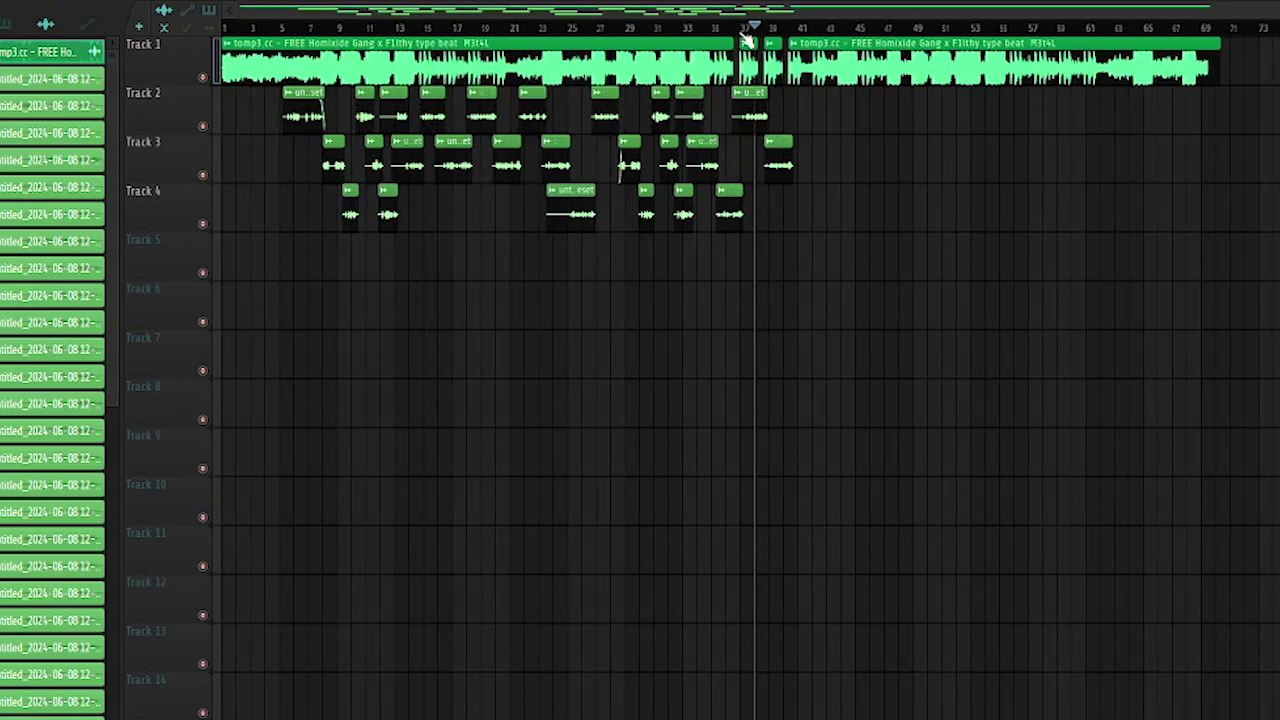
{"action": "left_click_drag", "start_coordinate": [712, 29], "coordinate": [696, 37]}
{"action": "key", "text": "space"}
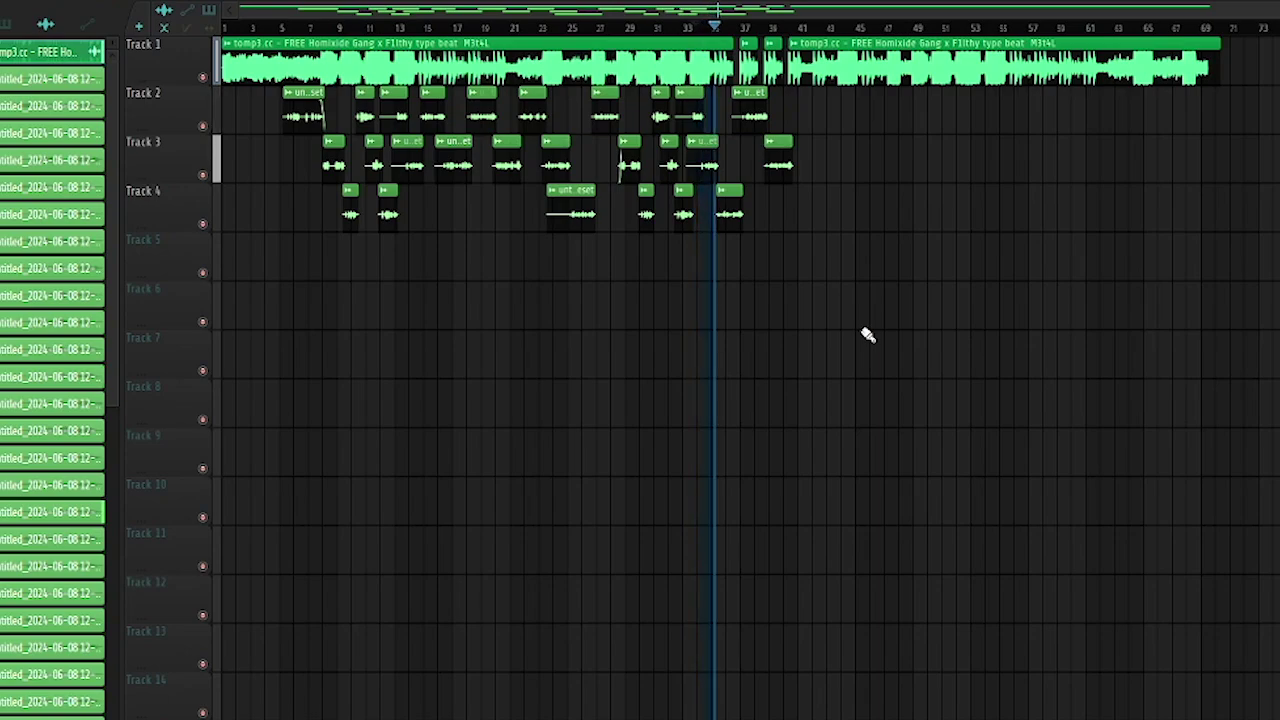
{"action": "scroll", "coordinate": [861, 263], "scroll_direction": "up", "scroll_amount": 3}
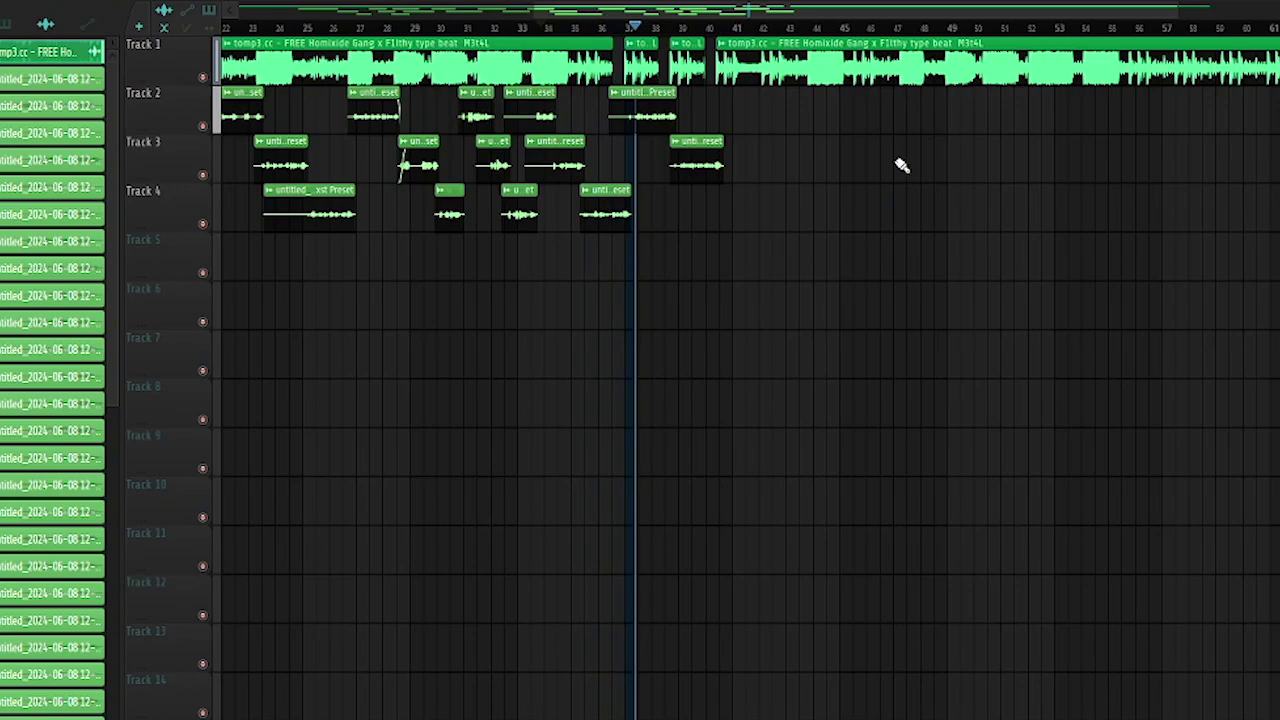
{"action": "left_click_drag", "start_coordinate": [824, 12], "coordinate": [884, 14]}
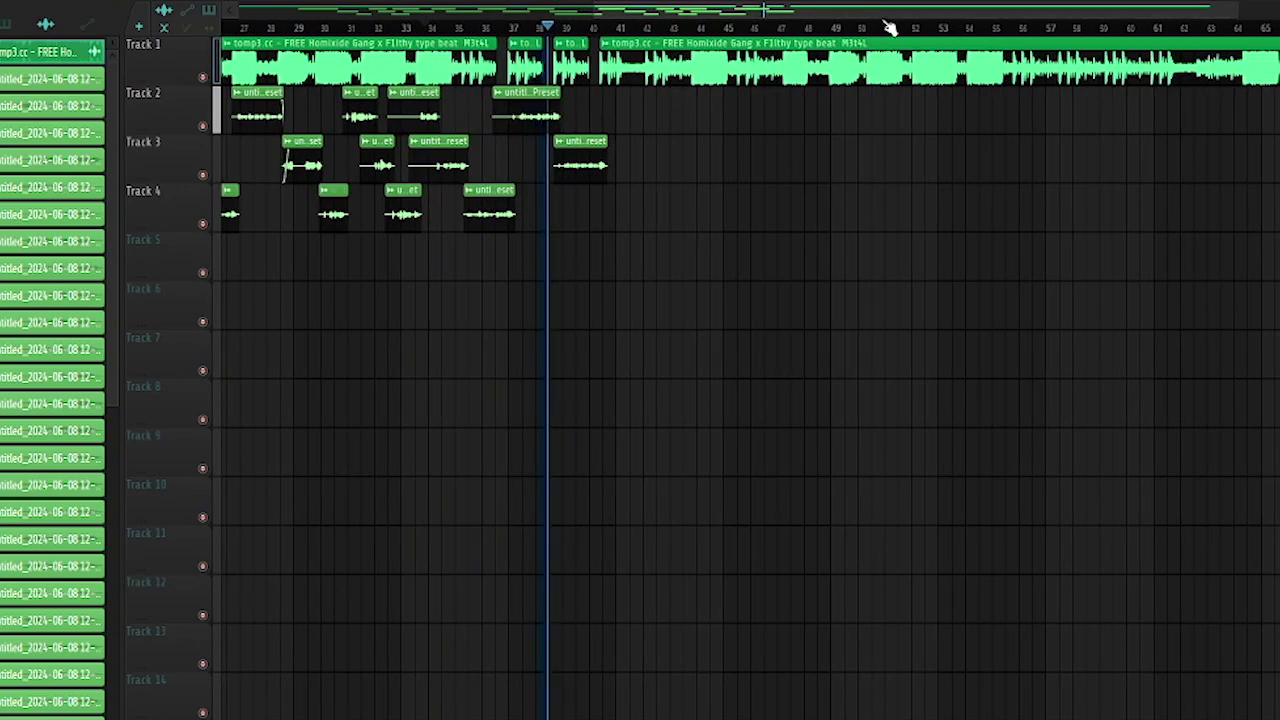
{"action": "left_click_drag", "start_coordinate": [807, 8], "coordinate": [834, 4]}
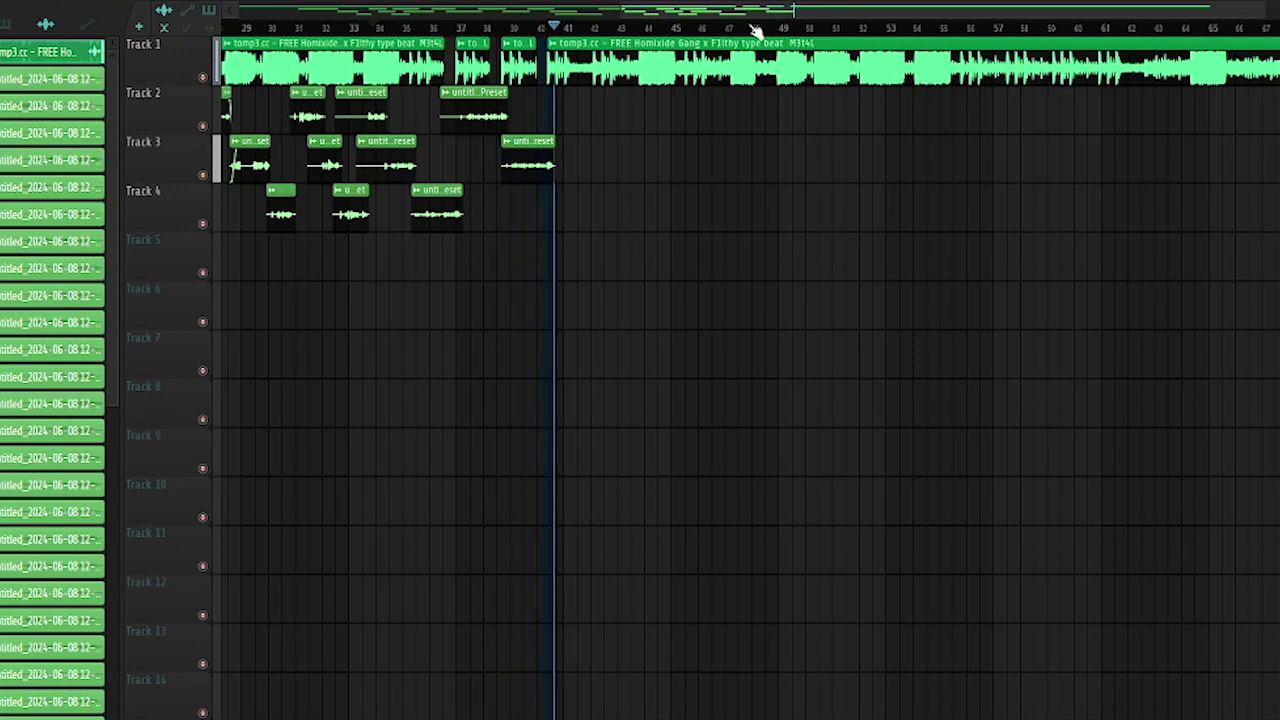
{"action": "key", "text": "space"}
- Record a vocal take on Track 2 from about bar 39.8 to bar 42.4
{"action": "left_click_drag", "start_coordinate": [566, 32], "coordinate": [544, 45]}
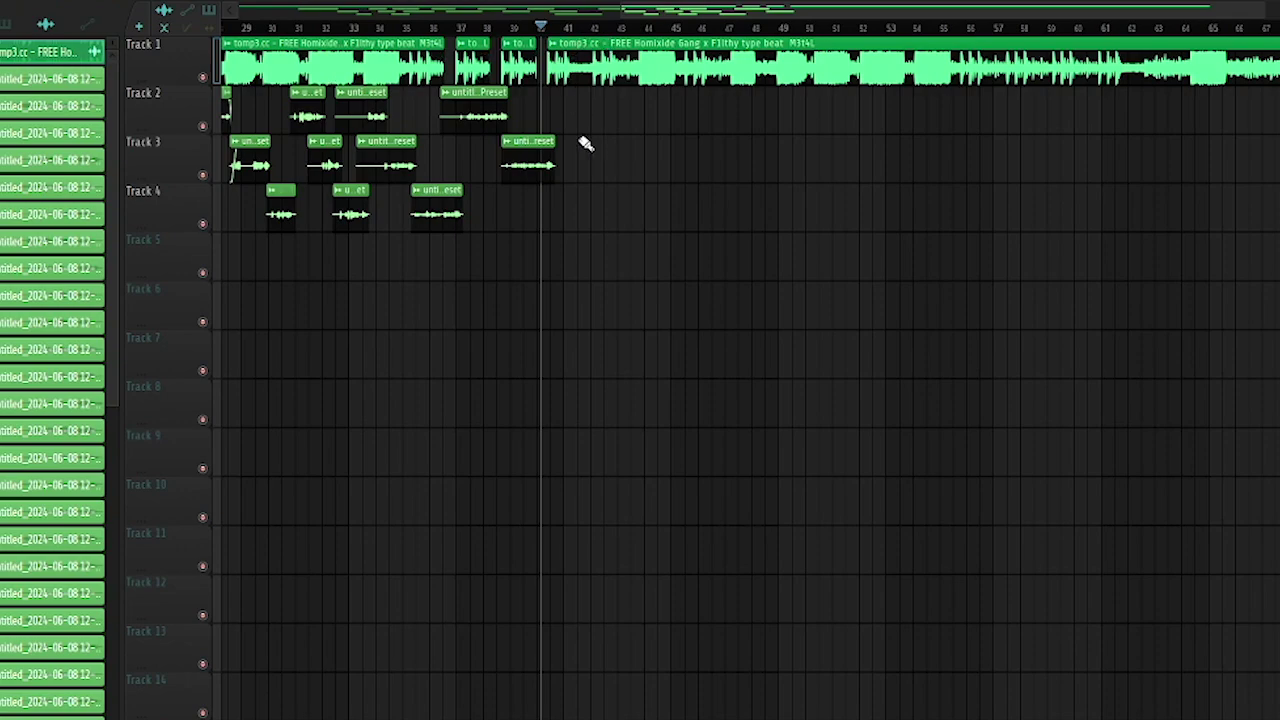
{"action": "left_click_drag", "start_coordinate": [541, 26], "coordinate": [535, 29]}
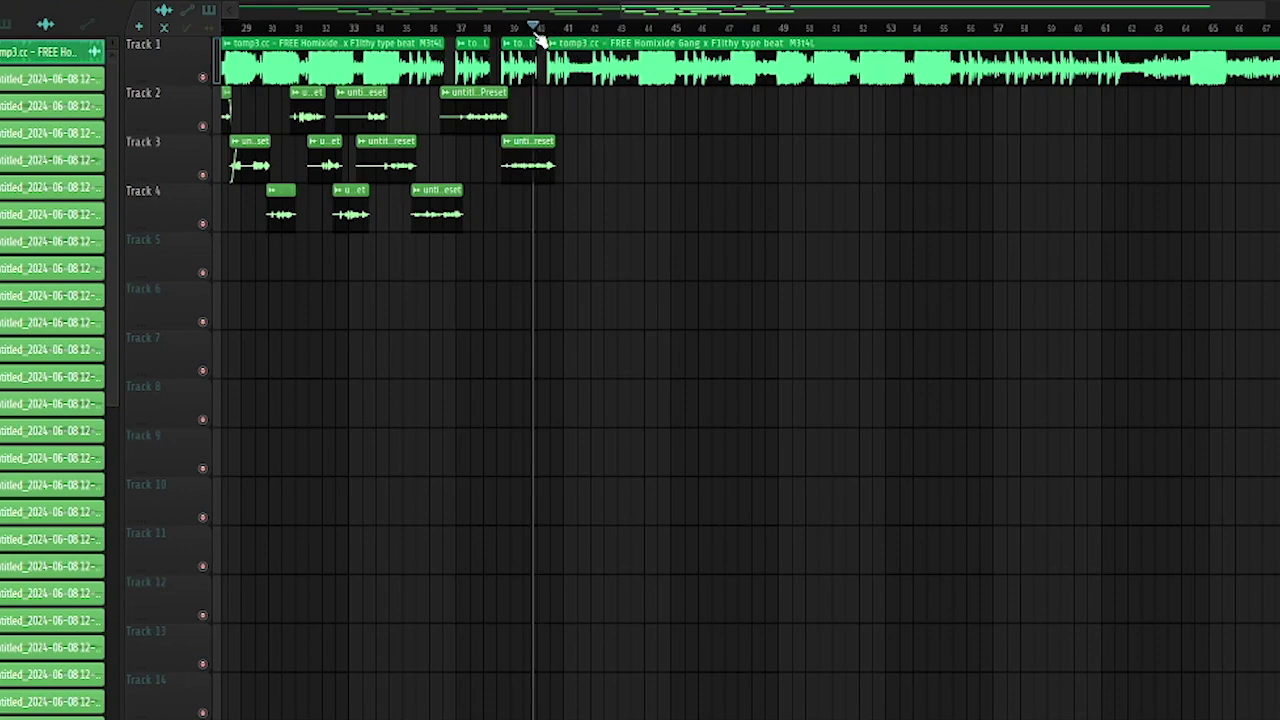
{"action": "key", "text": "space"}
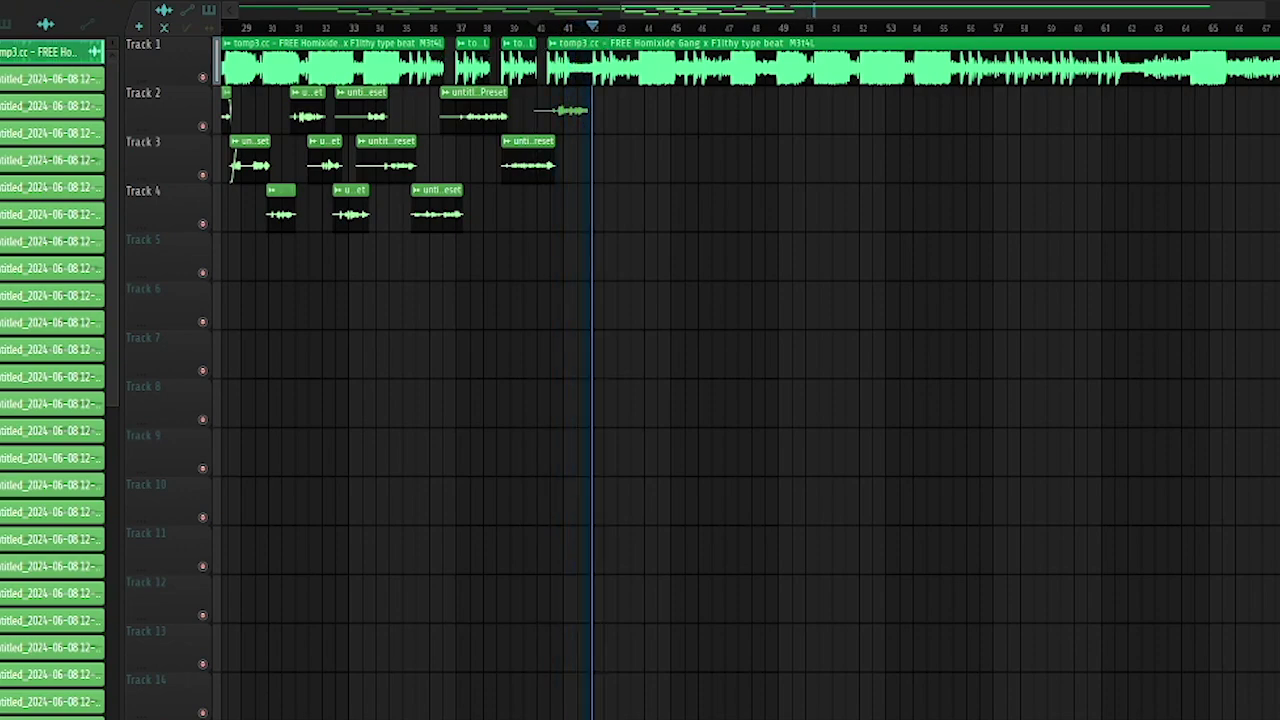
{"action": "key", "text": "space"}
- Cut a gap in the Track 1 beat from about bar 41.1 to bar 42.1 under the newest vocal take and play it back
{"action": "scroll", "coordinate": [795, 103], "scroll_direction": "up", "scroll_amount": 3}
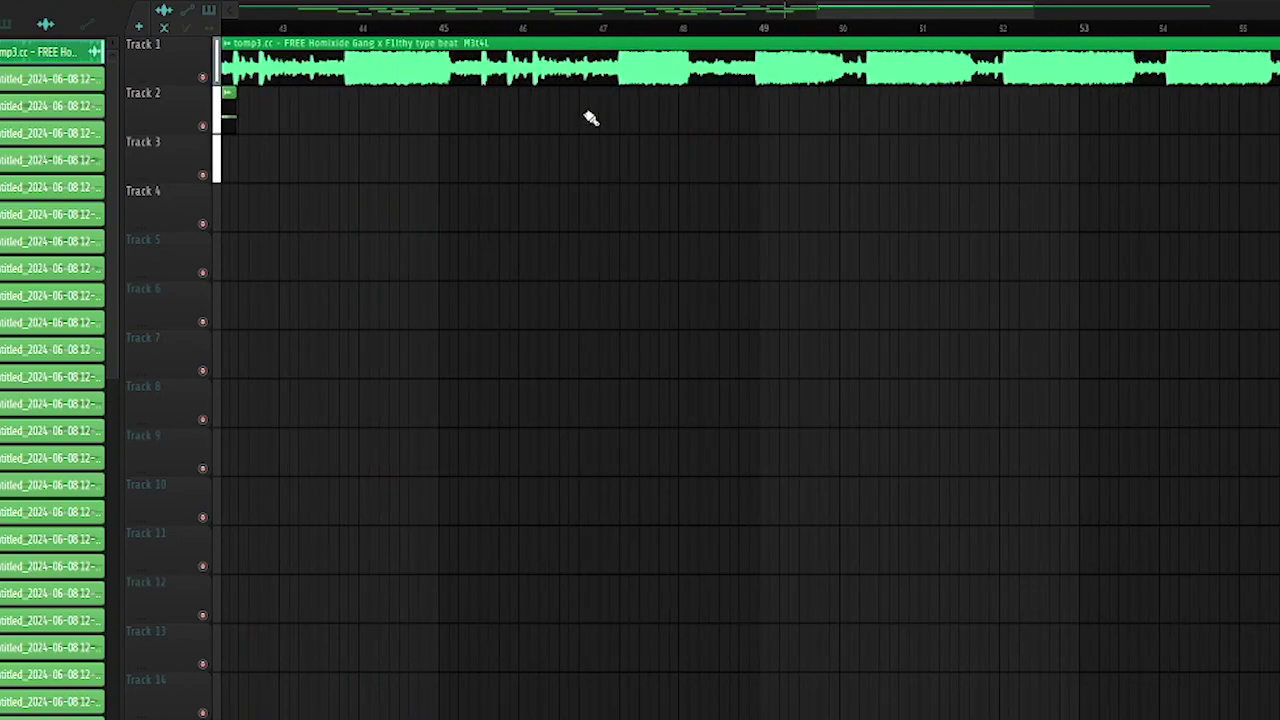
{"action": "left_click", "coordinate": [840, 27]}
{"action": "left_click_drag", "start_coordinate": [855, 9], "coordinate": [720, 9]}
{"action": "left_click", "coordinate": [867, 28]}
{"action": "left_click", "coordinate": [787, 28]}
{"action": "left_click_drag", "start_coordinate": [856, 7], "coordinate": [907, 7]}
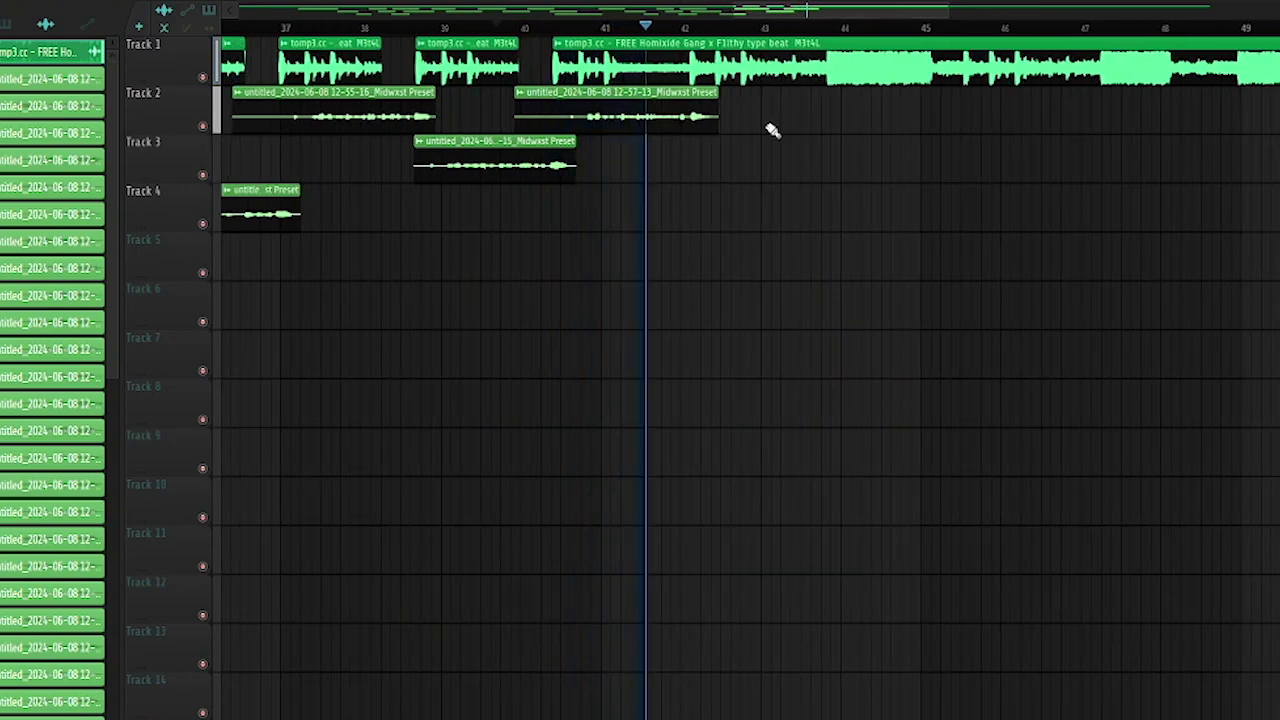
{"action": "scroll", "coordinate": [717, 134], "scroll_direction": "up", "scroll_amount": 4}
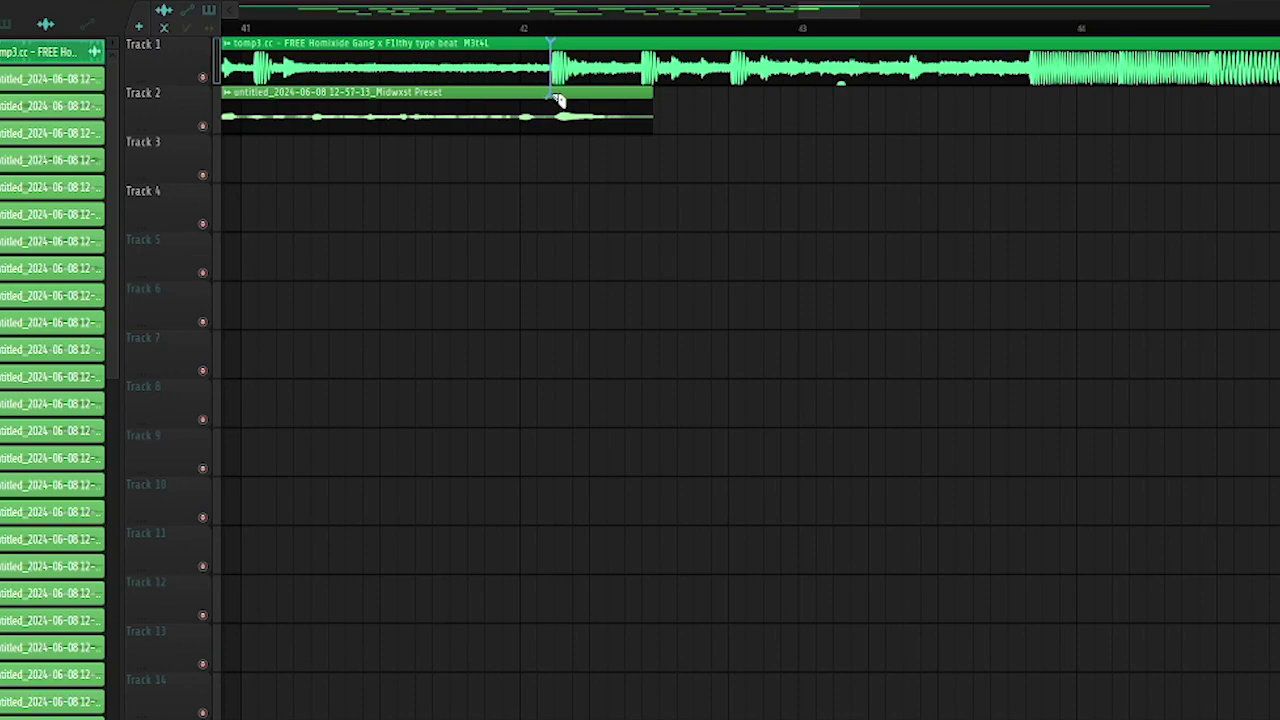
{"action": "left_click_drag", "start_coordinate": [548, 68], "coordinate": [322, 87]}
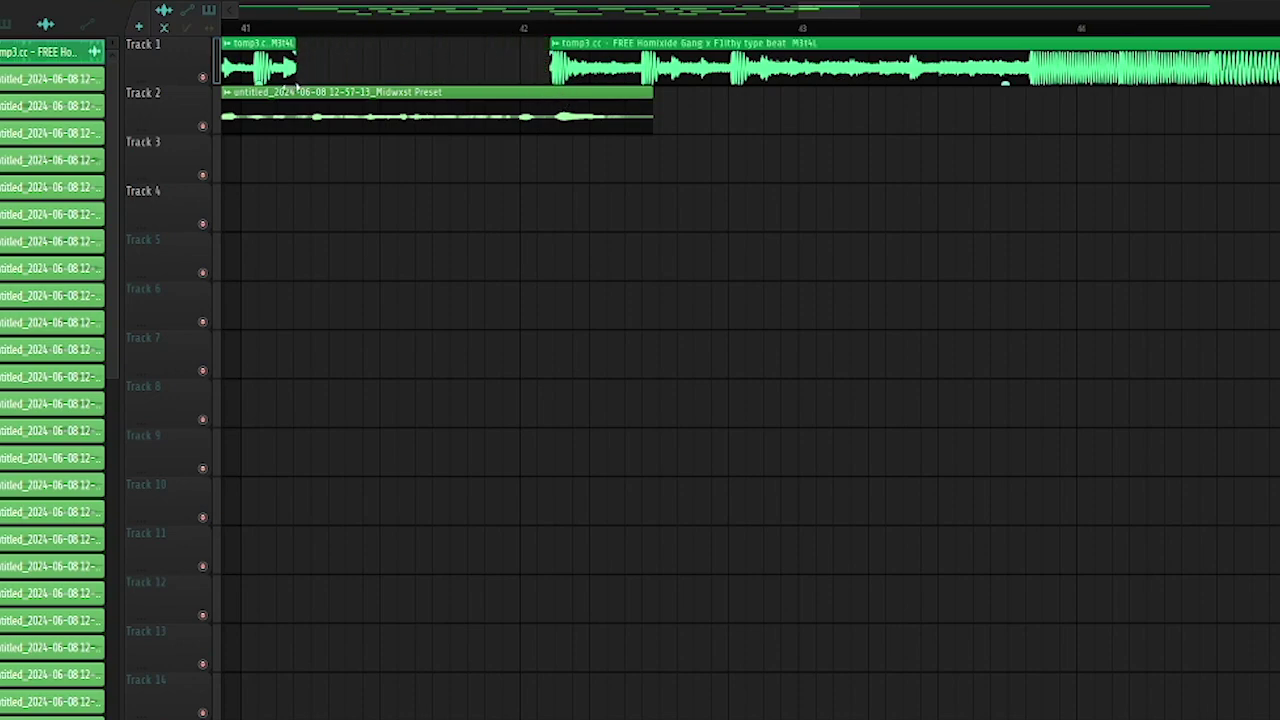
{"action": "scroll", "coordinate": [490, 95], "scroll_direction": "down", "scroll_amount": 4}
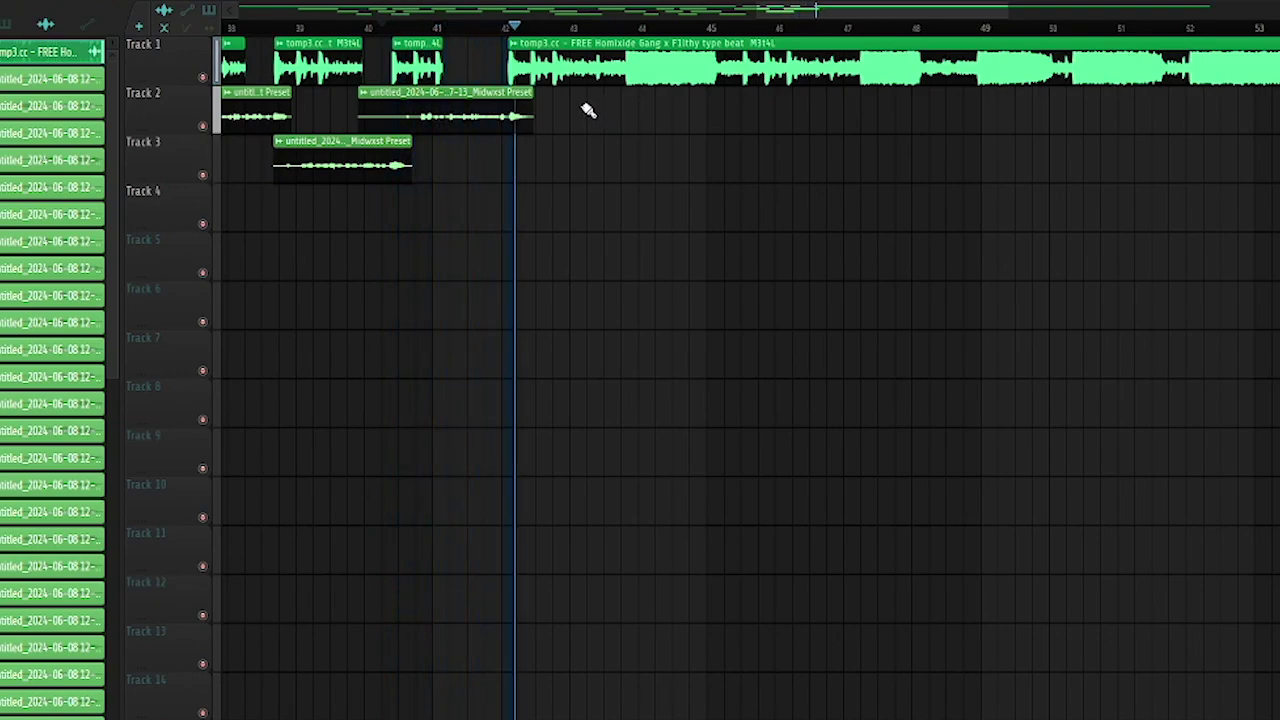
{"action": "key", "text": "space"}
- Copy the seven vocal clips of the earlier section on Tracks 2 to 4 and paste them from about bar 42.1 and bar 48.6
{"action": "scroll", "coordinate": [578, 110], "scroll_direction": "down", "scroll_amount": 6}
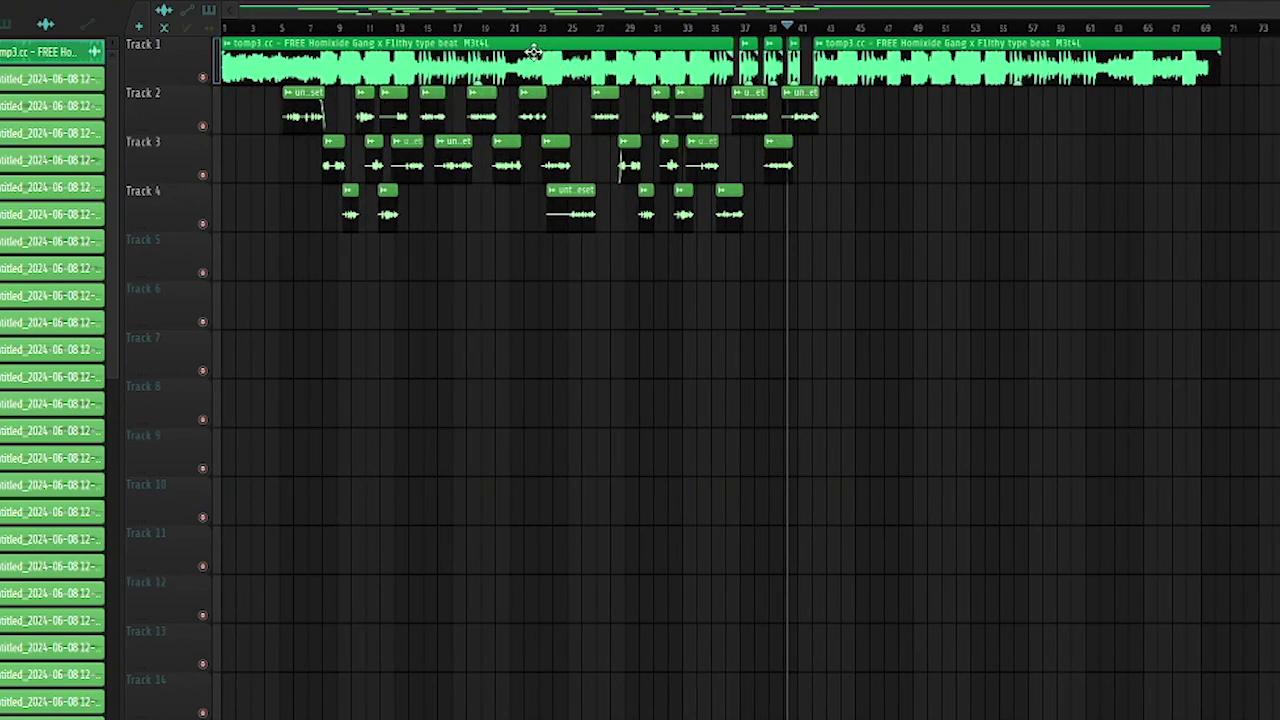
{"action": "left_click_drag", "start_coordinate": [338, 25], "coordinate": [286, 25]}
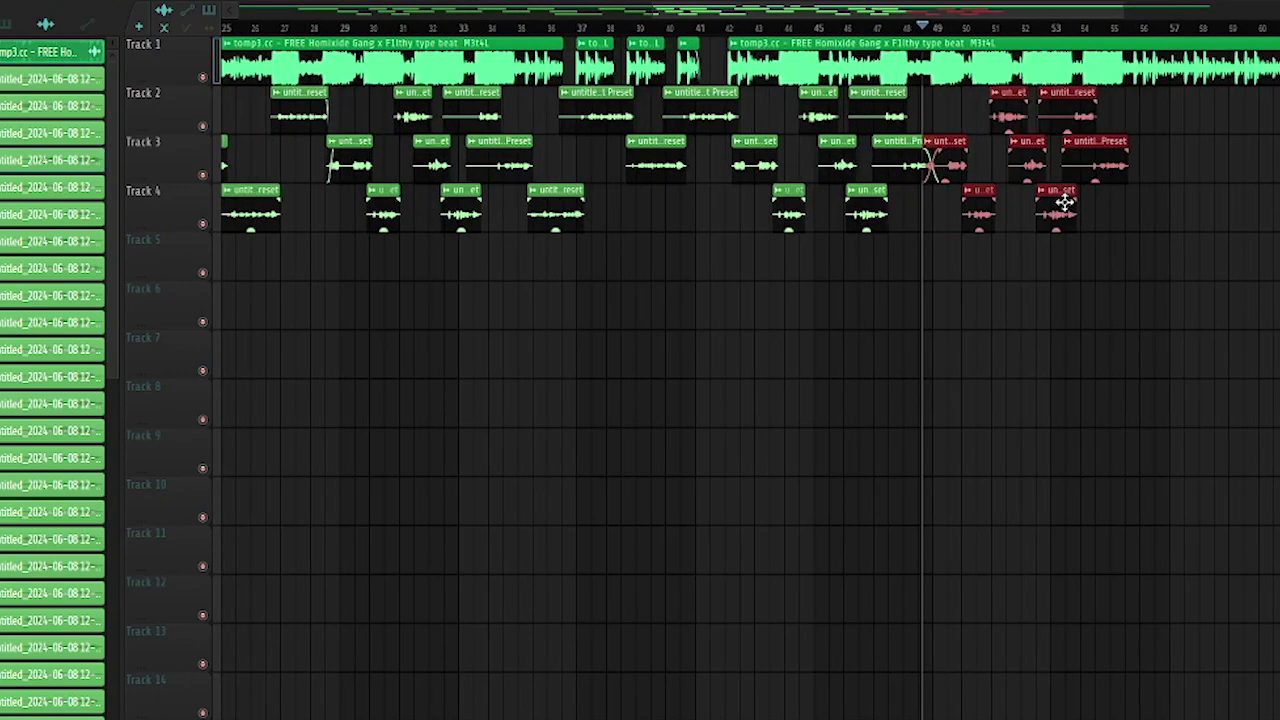
{"action": "scroll", "coordinate": [1064, 202], "scroll_direction": "up", "scroll_amount": 4}
- Move the second pasted set of vocal clips down to Tracks 3 to 5, shift it to about bar 48.9 and play its ending
{"action": "left_click_drag", "start_coordinate": [780, 150], "coordinate": [784, 228]}
{"action": "scroll", "coordinate": [773, 266], "scroll_direction": "up", "scroll_amount": 3}
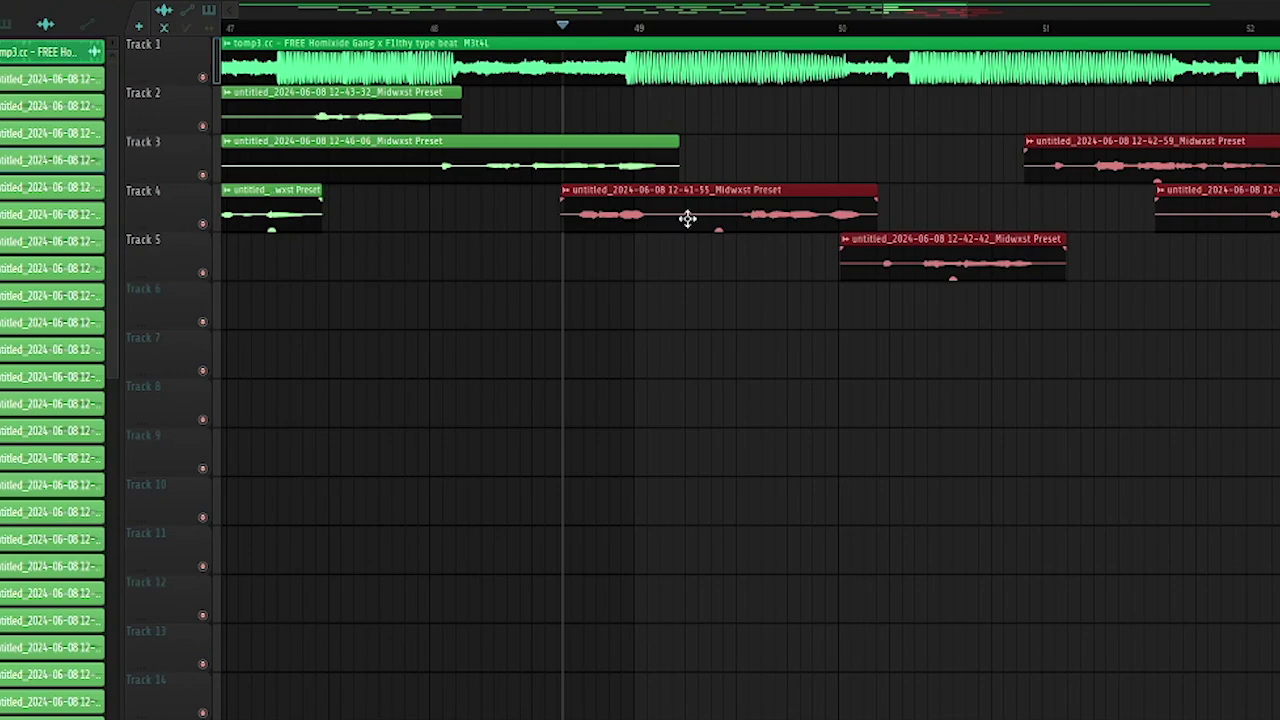
{"action": "left_click_drag", "start_coordinate": [686, 217], "coordinate": [751, 217]}
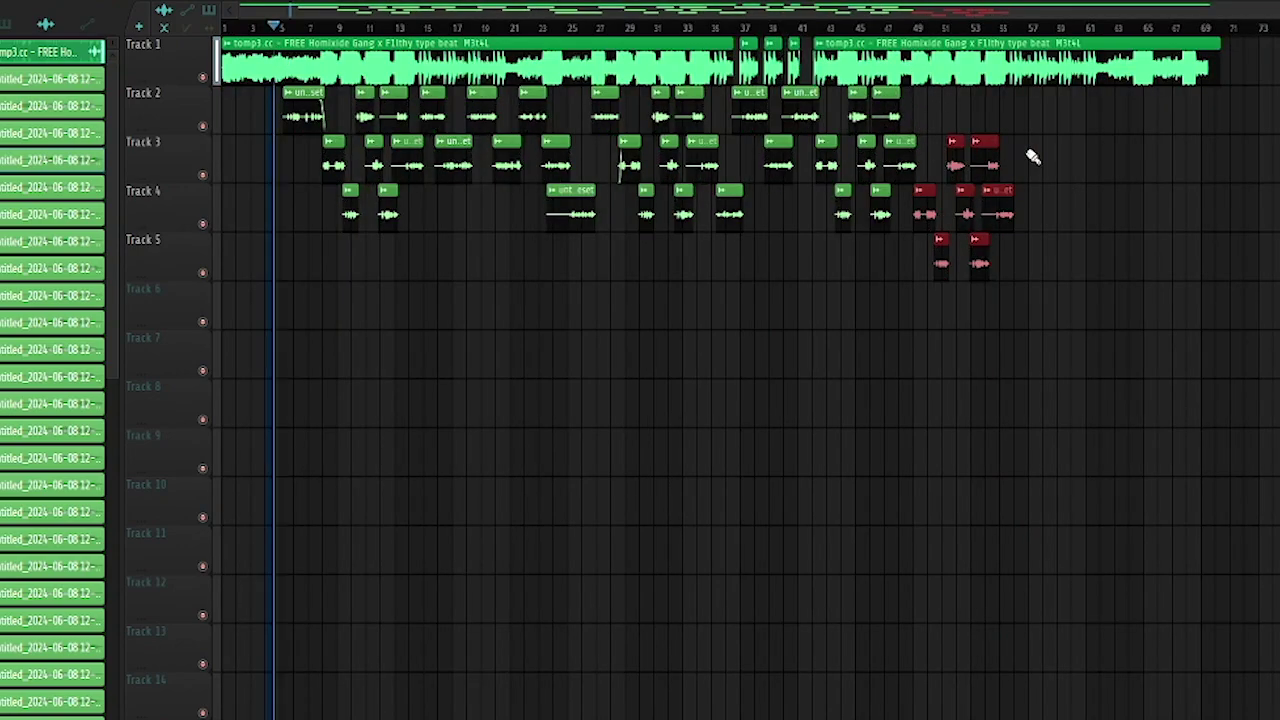
{"action": "left_click", "coordinate": [1008, 36]}
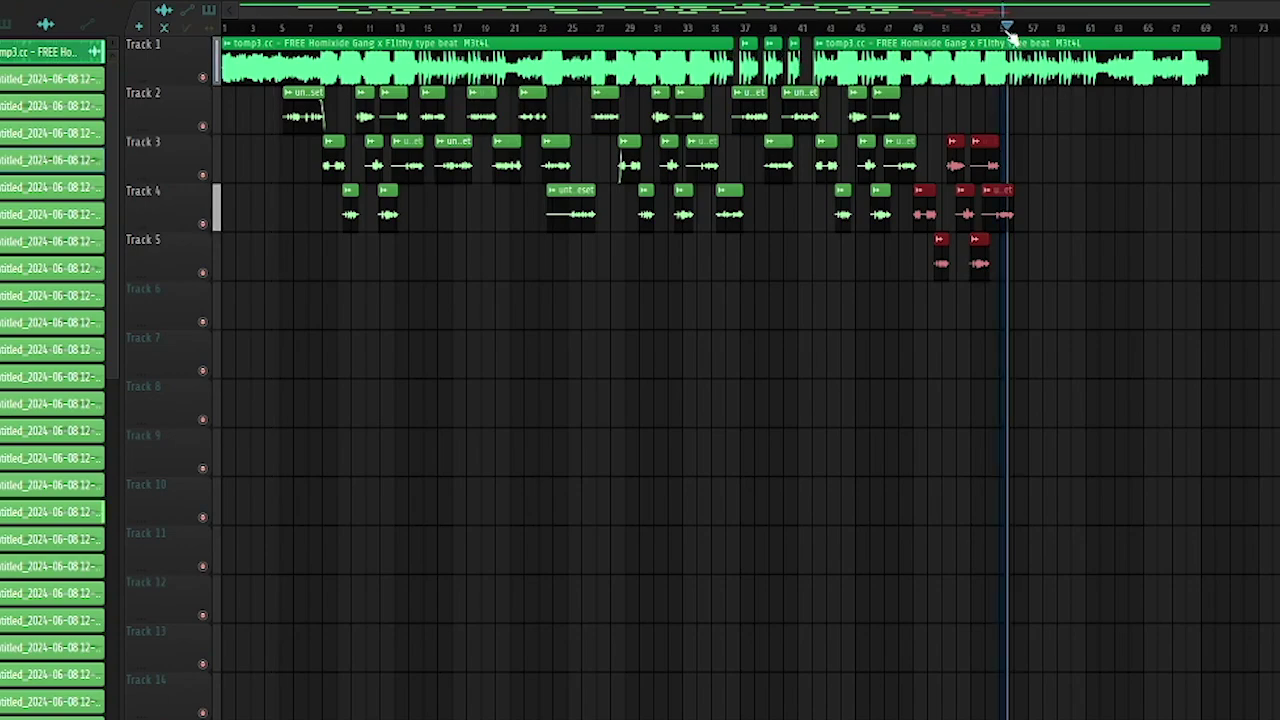
{"action": "key", "text": "space"}
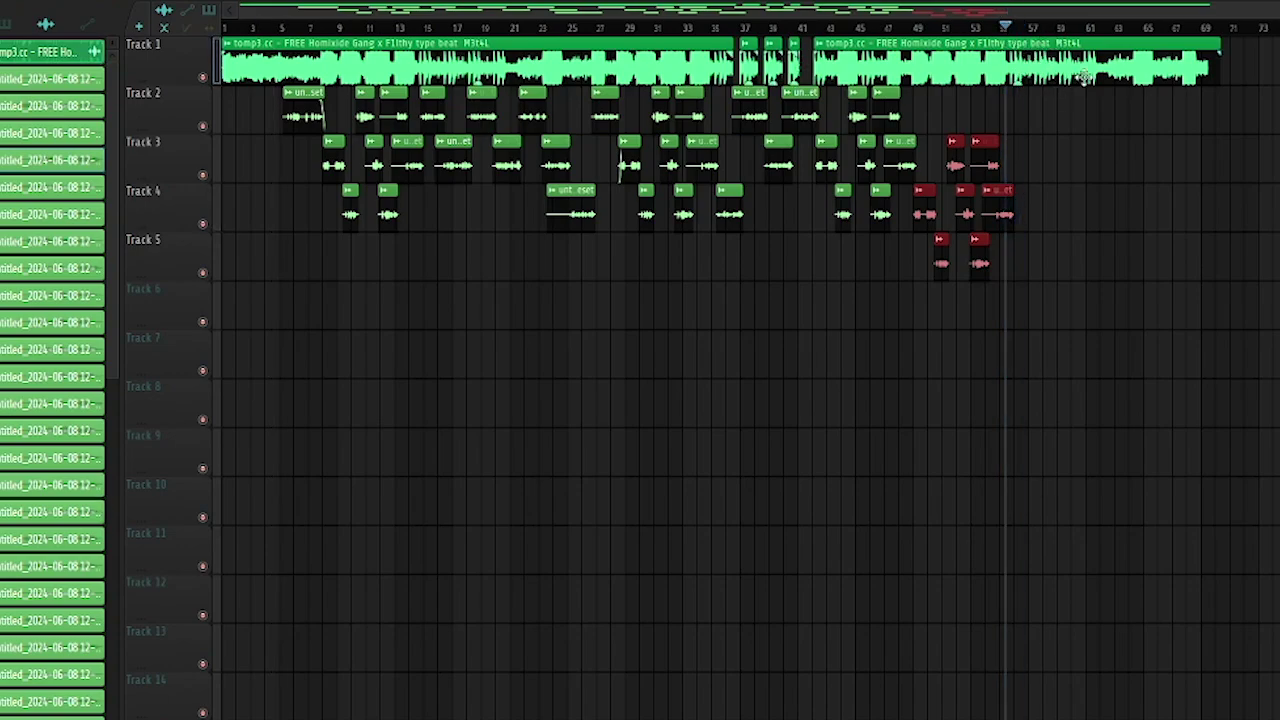
- Play the beat from about bar 62 and delete the first pasted set of vocal clips, around bars 42 to 49, on Tracks 2 to 4
{"action": "left_click", "coordinate": [1096, 36]}
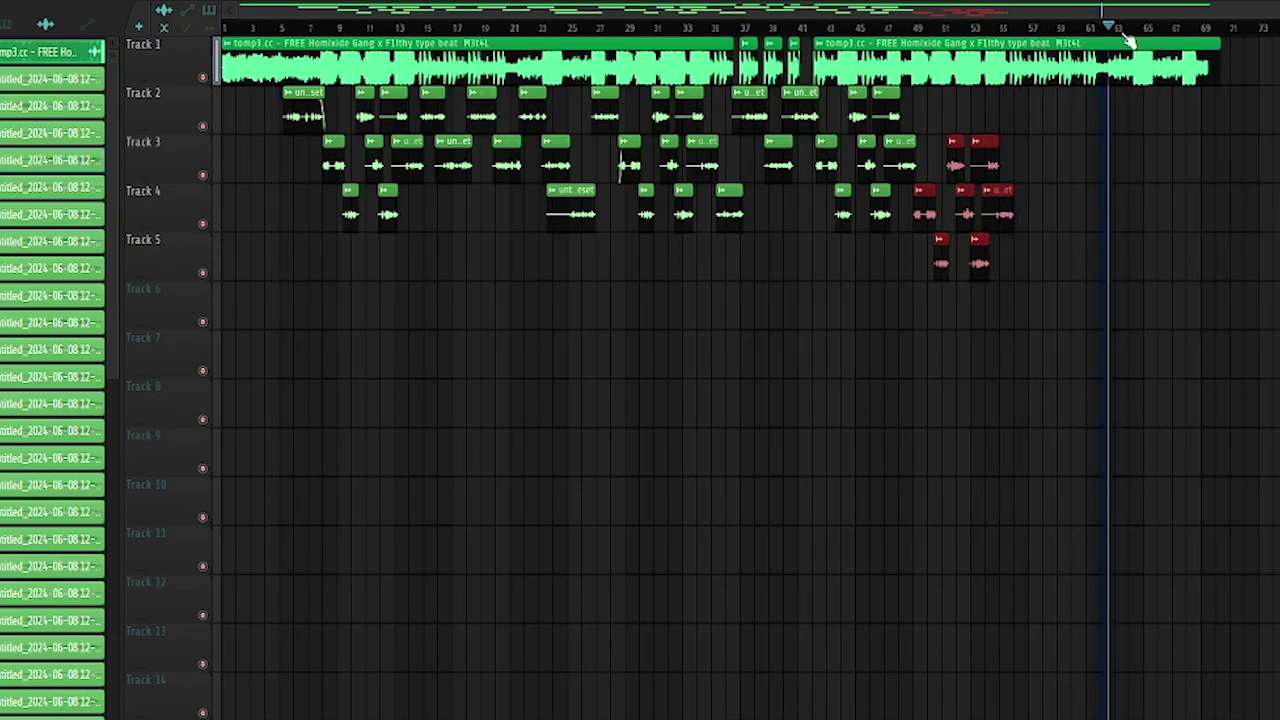
{"action": "key", "text": "space"}
{"action": "left_click", "coordinate": [629, 30]}
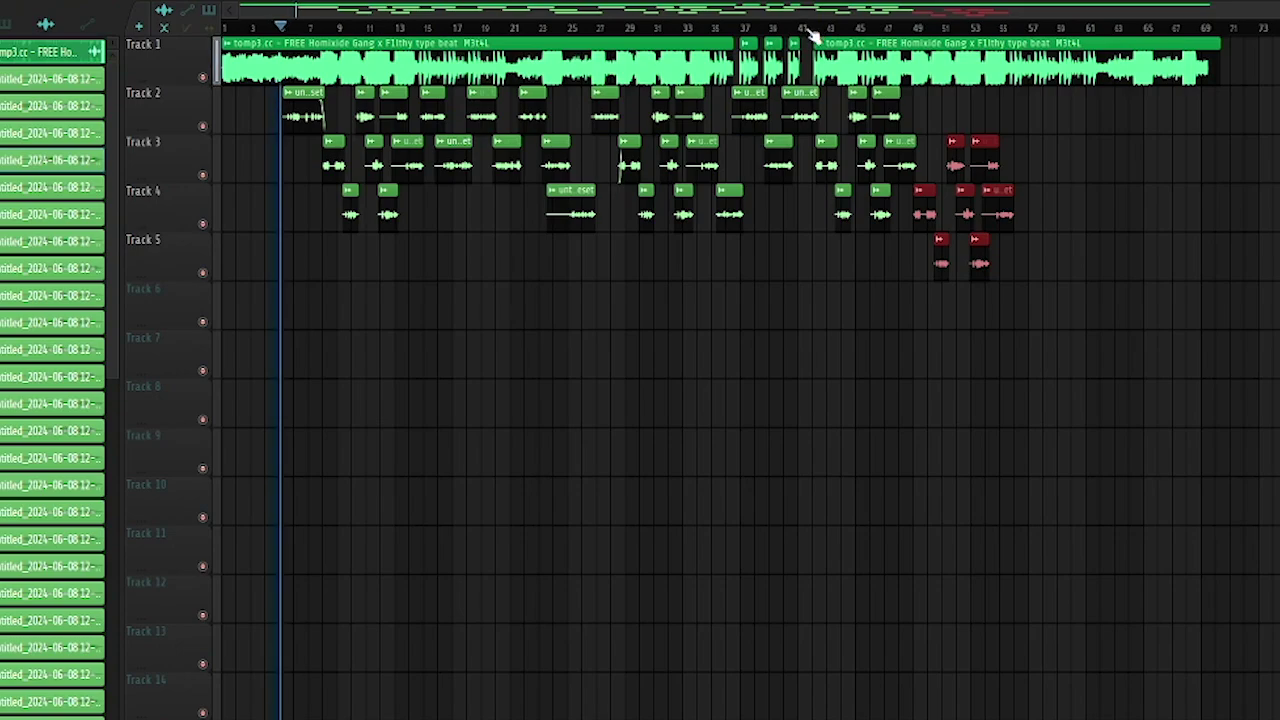
{"action": "left_click", "coordinate": [807, 29]}
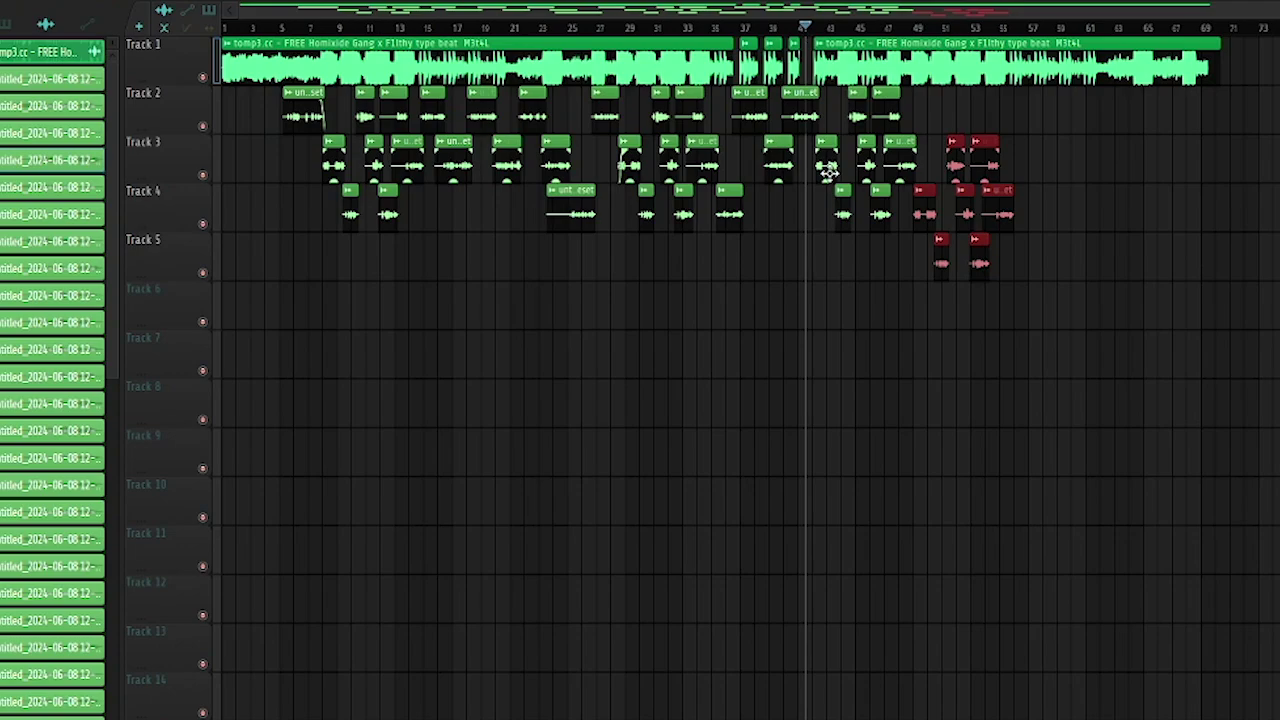
{"action": "left_click_drag", "start_coordinate": [847, 237], "coordinate": [837, 143]}
- Record a vocal take on Track 6 from about bar 41.5 to bar 43.9 and play it back
{"action": "key", "text": "space"}
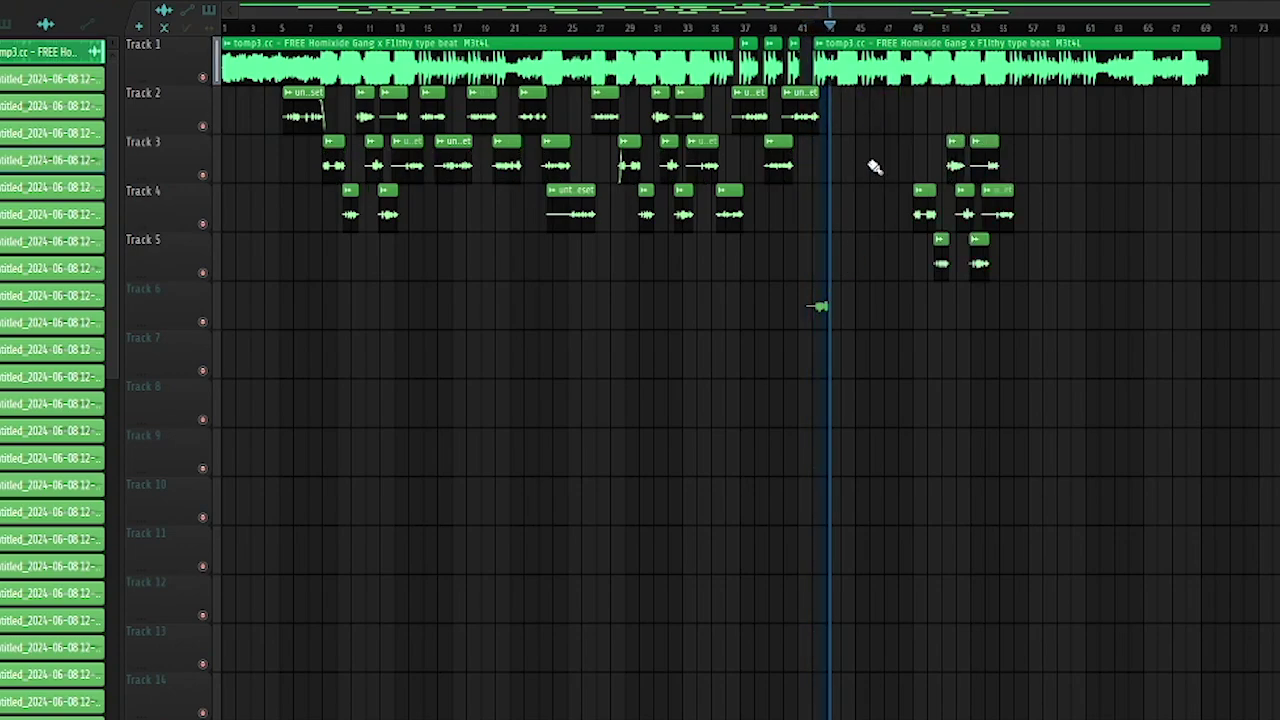
{"action": "key", "text": "space"}
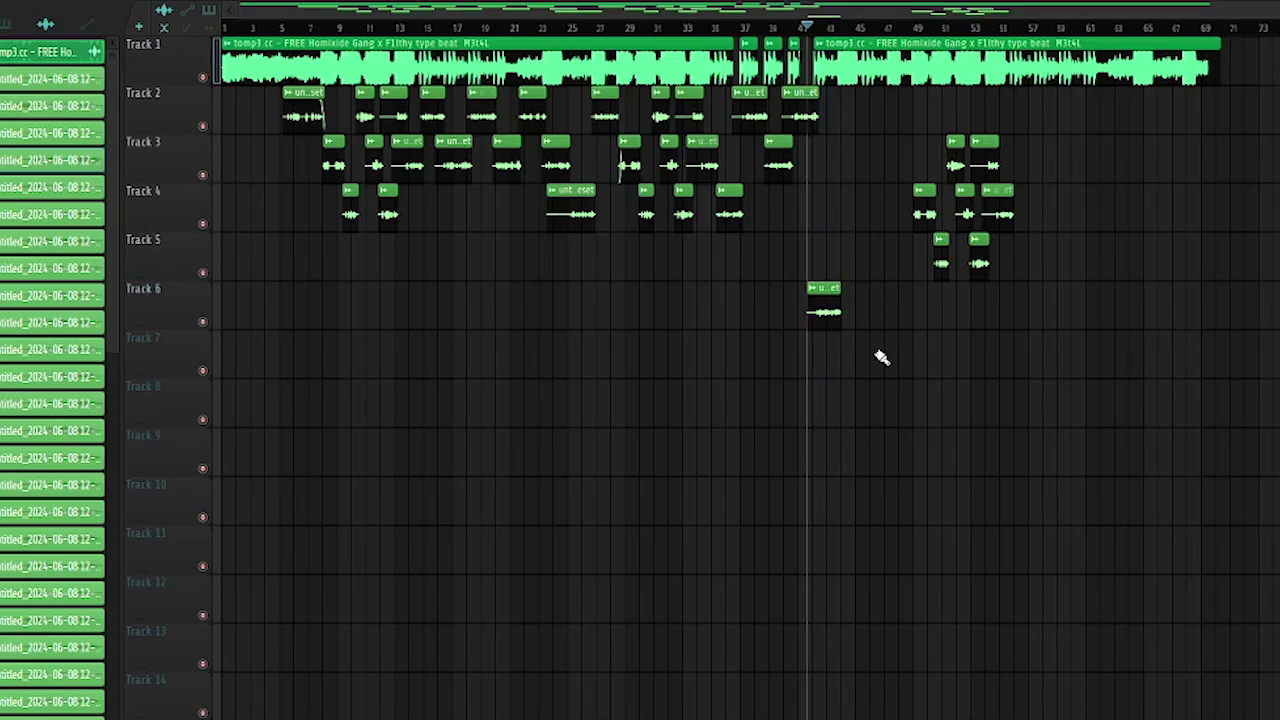
{"action": "scroll", "coordinate": [918, 376], "scroll_direction": "up", "scroll_amount": 3}
{"action": "key", "text": "space"}
{"action": "left_click_drag", "start_coordinate": [823, 9], "coordinate": [908, 9]}
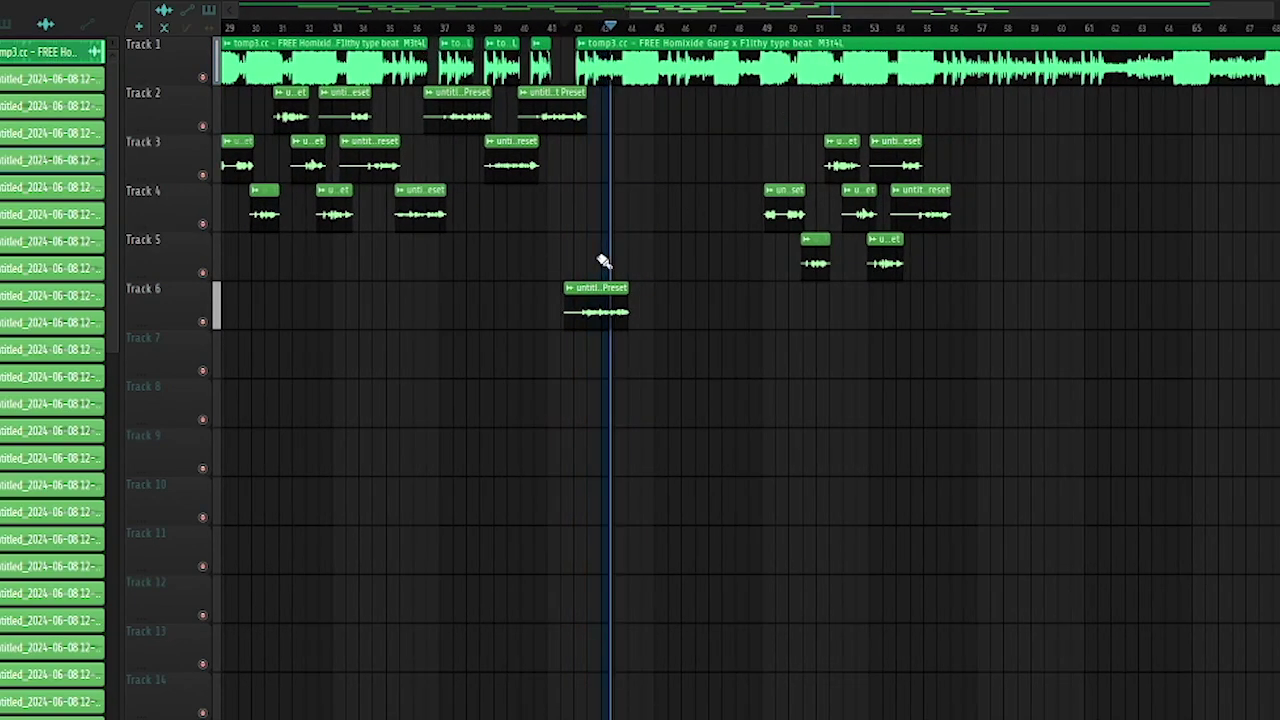
{"action": "key", "text": "space"}
{"action": "left_click", "coordinate": [614, 30]}
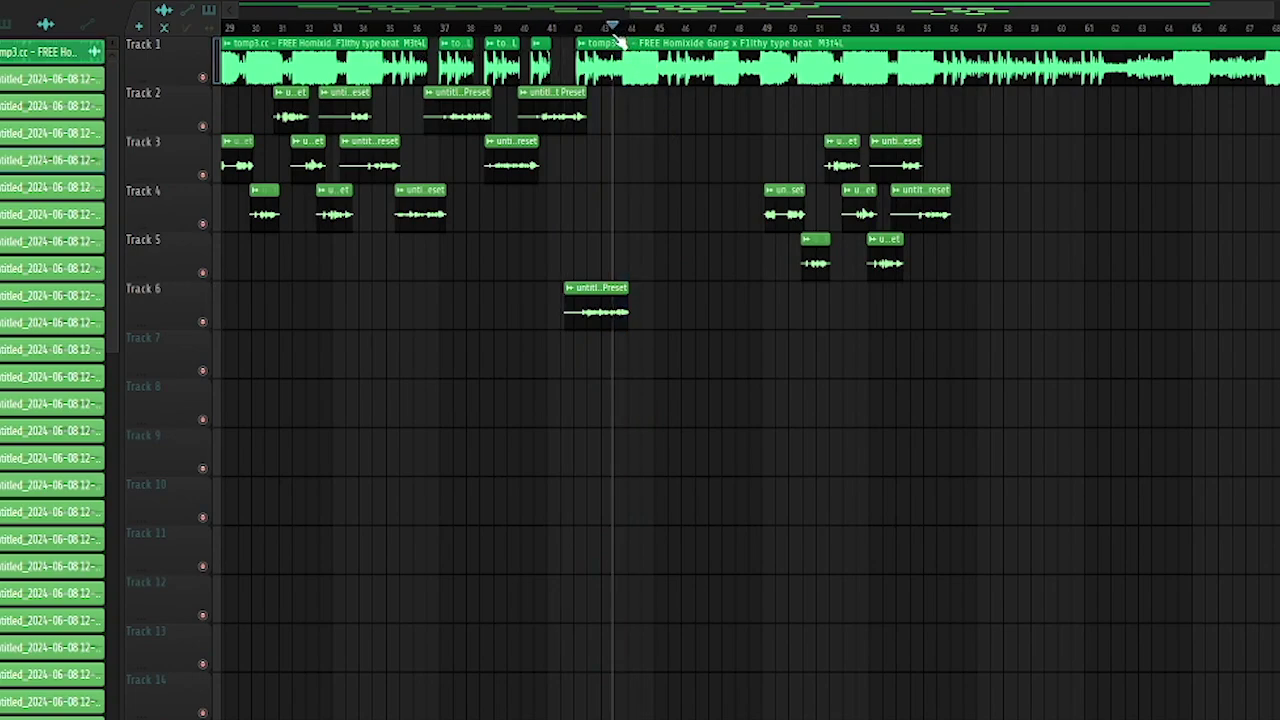
- Move the remaining pasted vocal clips, starting at about bar 48.9, four tracks down to Tracks 7 to 9
{"action": "left_click_drag", "start_coordinate": [726, 118], "coordinate": [928, 303]}
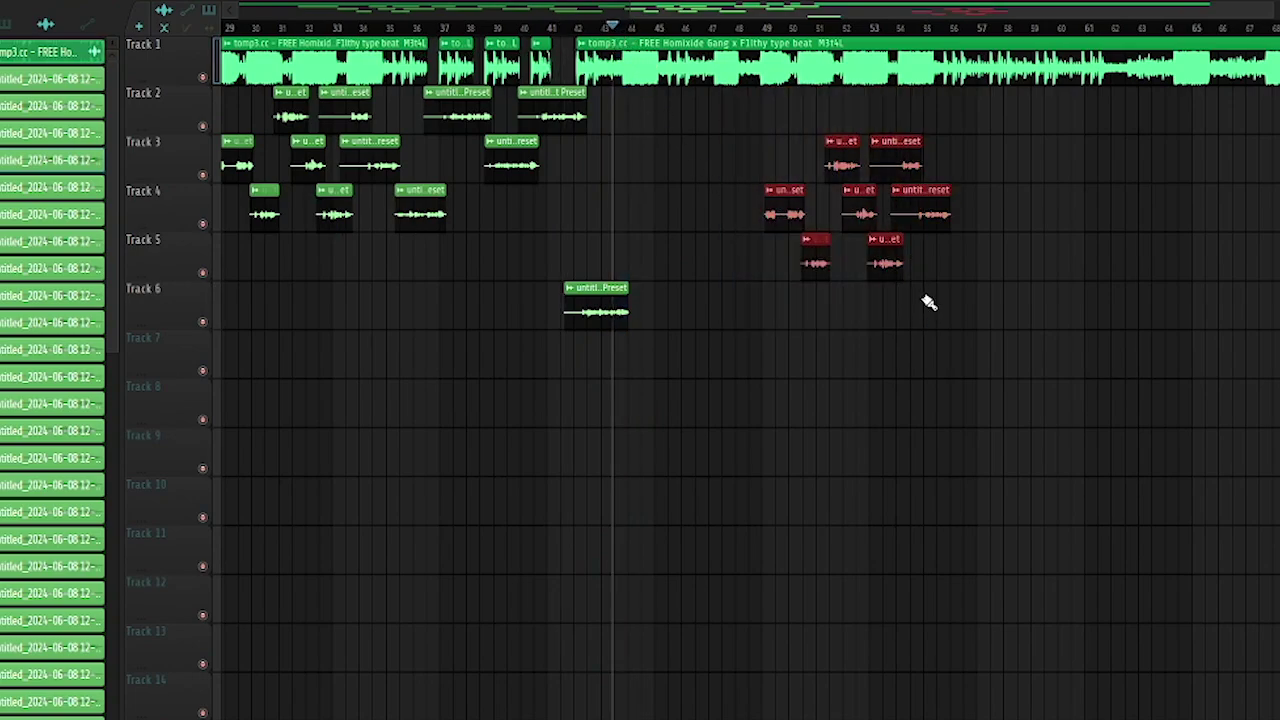
{"action": "key", "text": "shift+Down"}
{"action": "key", "text": "shift+Down"}
{"action": "key", "text": "shift+Down"}
{"action": "key", "text": "shift+Down"}
- Move the newly recorded vocal take at about bar 41.5 up from Track 6 to Track 3
{"action": "left_click_drag", "start_coordinate": [697, 186], "coordinate": [591, 380]}
{"action": "key", "text": "shift+Up"}
{"action": "key", "text": "shift+Up"}
{"action": "key", "text": "shift+Up"}
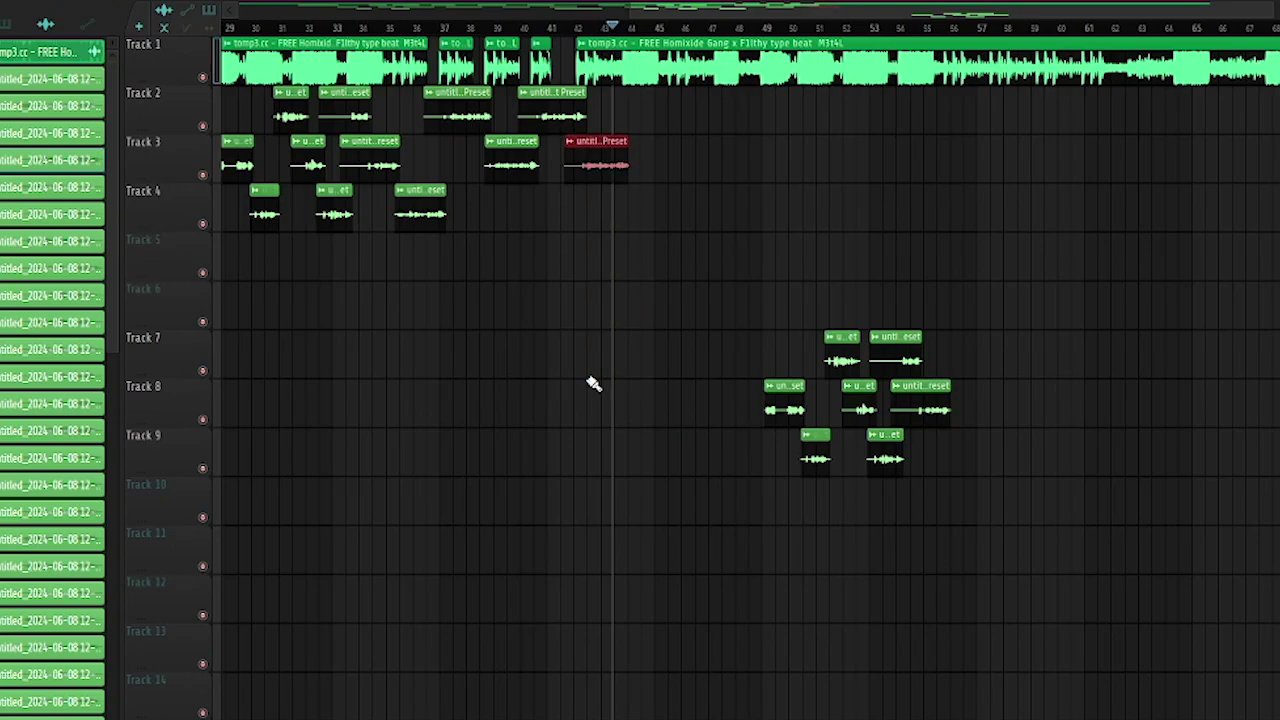
- Record a vocal take on Track 4 from about bar 41.8 to bar 45.6
{"action": "left_click_drag", "start_coordinate": [614, 32], "coordinate": [572, 36]}
{"action": "key", "text": "space"}
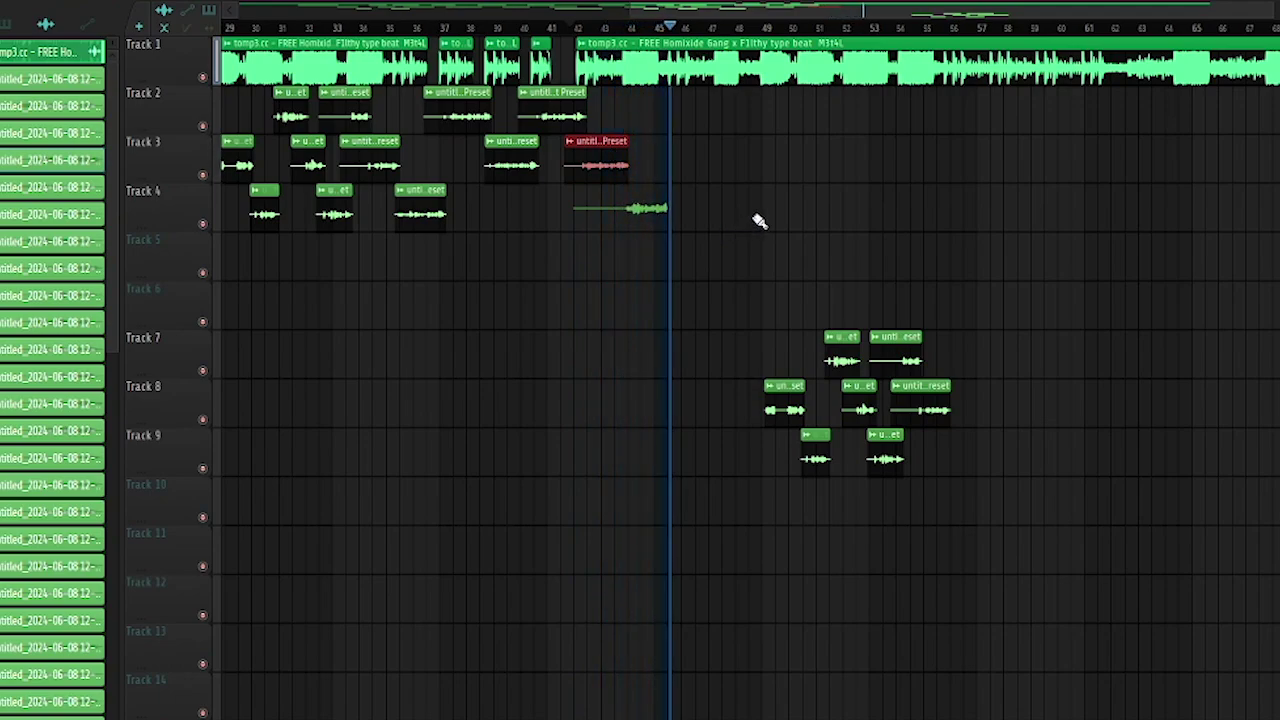
{"action": "key", "text": "space"}
- Trim the start of the new Track 4 vocal take to about bar 43.5 while playing it back
{"action": "left_click", "coordinate": [616, 29]}
{"action": "key", "text": "space"}
{"action": "scroll", "coordinate": [752, 248], "scroll_direction": "up", "scroll_amount": 1}
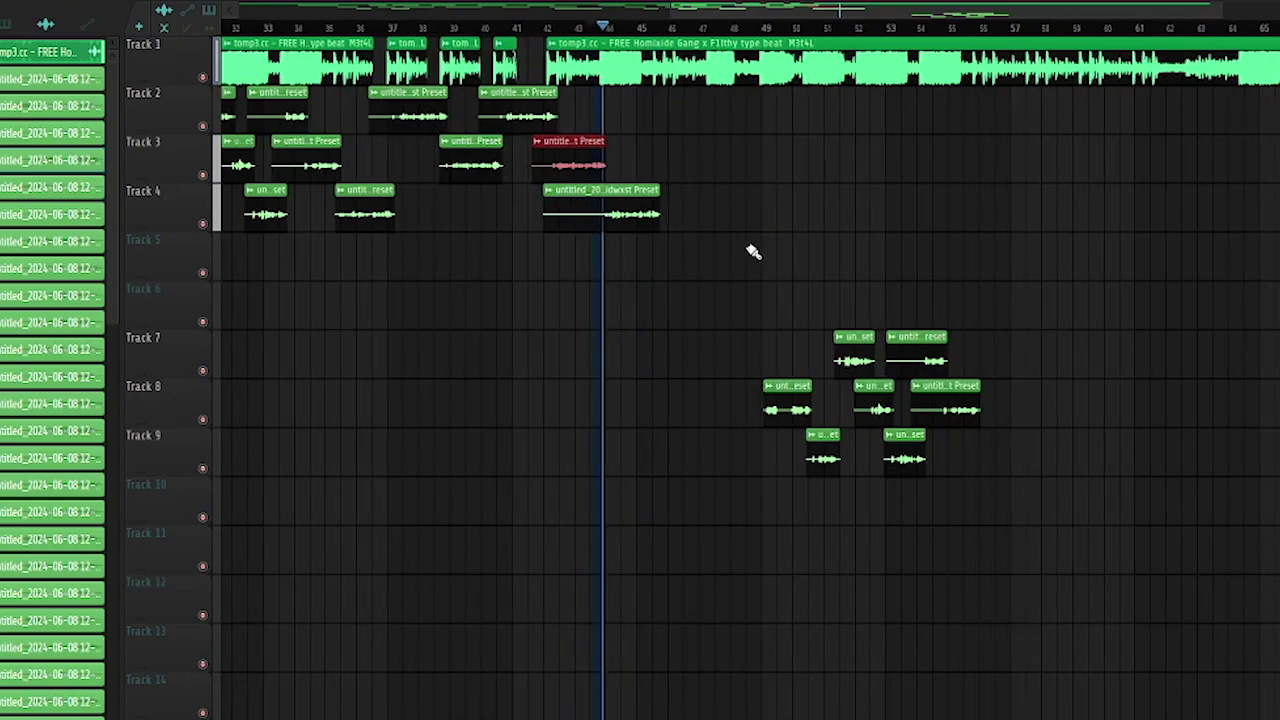
{"action": "left_click_drag", "start_coordinate": [543, 220], "coordinate": [590, 230]}
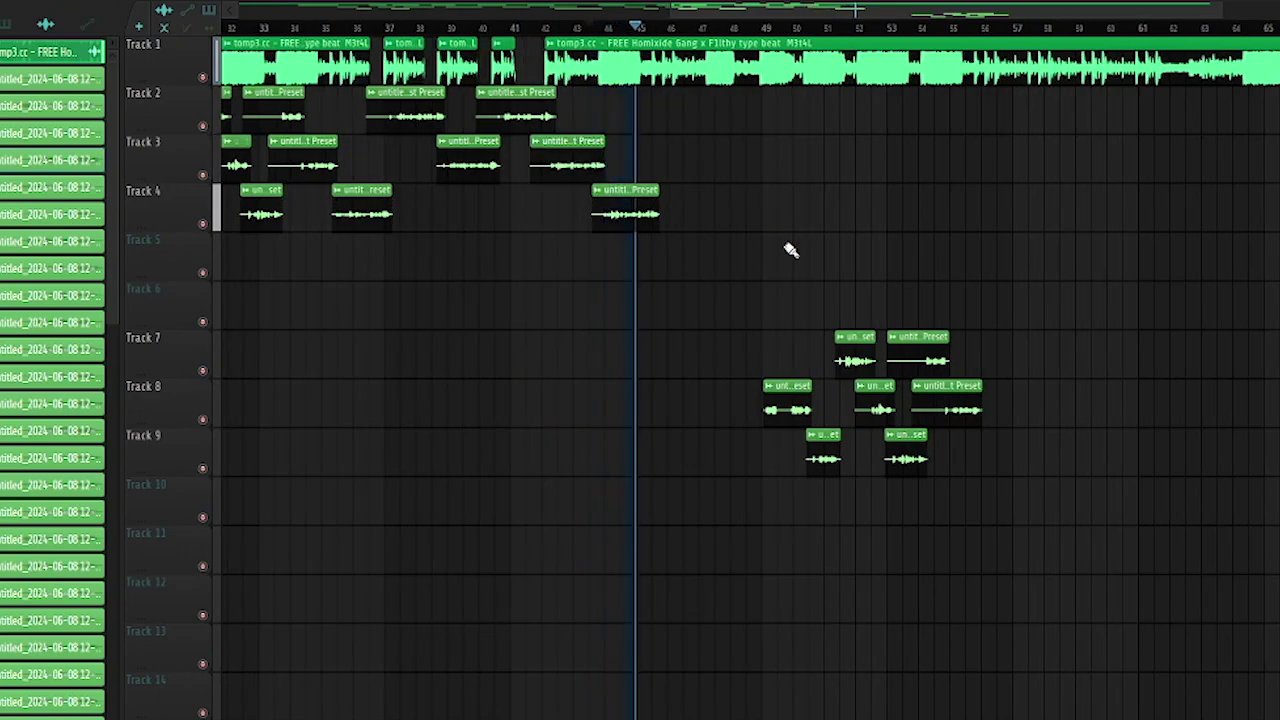
{"action": "key", "text": "space"}
{"action": "scroll", "coordinate": [592, 24], "scroll_direction": "up", "scroll_amount": 1}
- Record a vocal take on Track 2 from about bar 43.7 to bar 47.3
{"action": "left_click", "coordinate": [592, 24]}
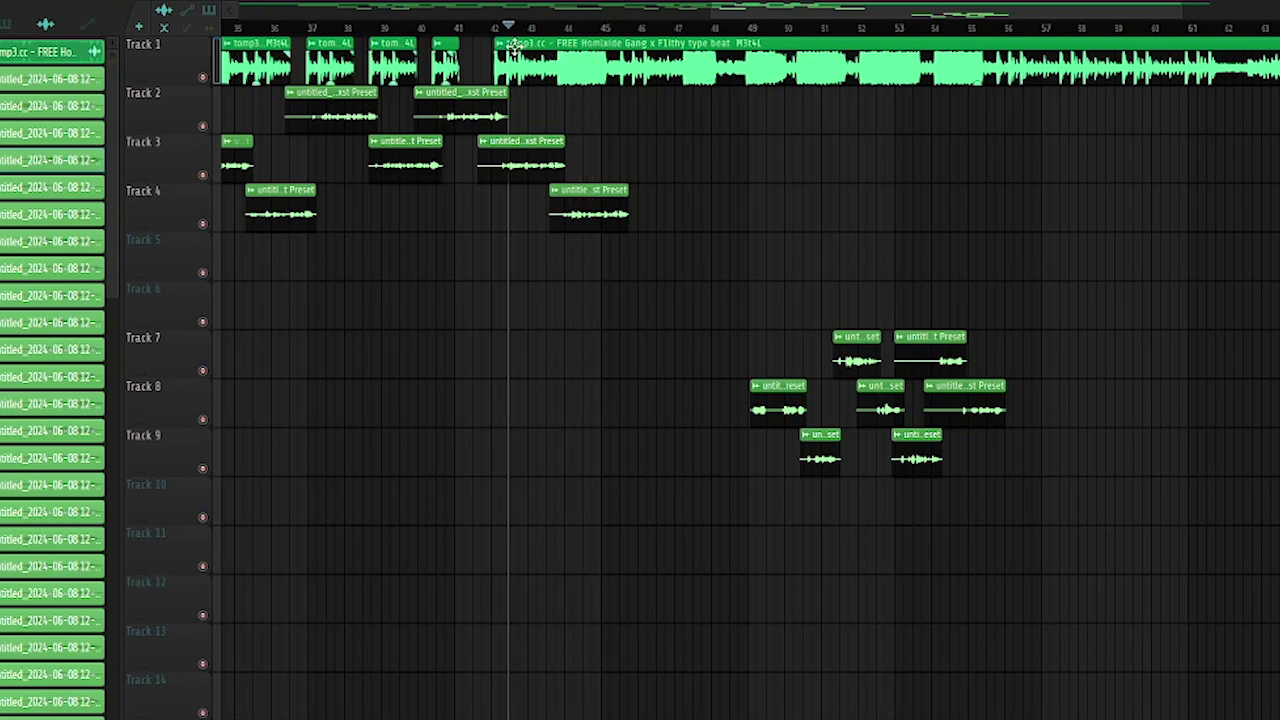
{"action": "key", "text": "space"}
{"action": "key", "text": "space"}
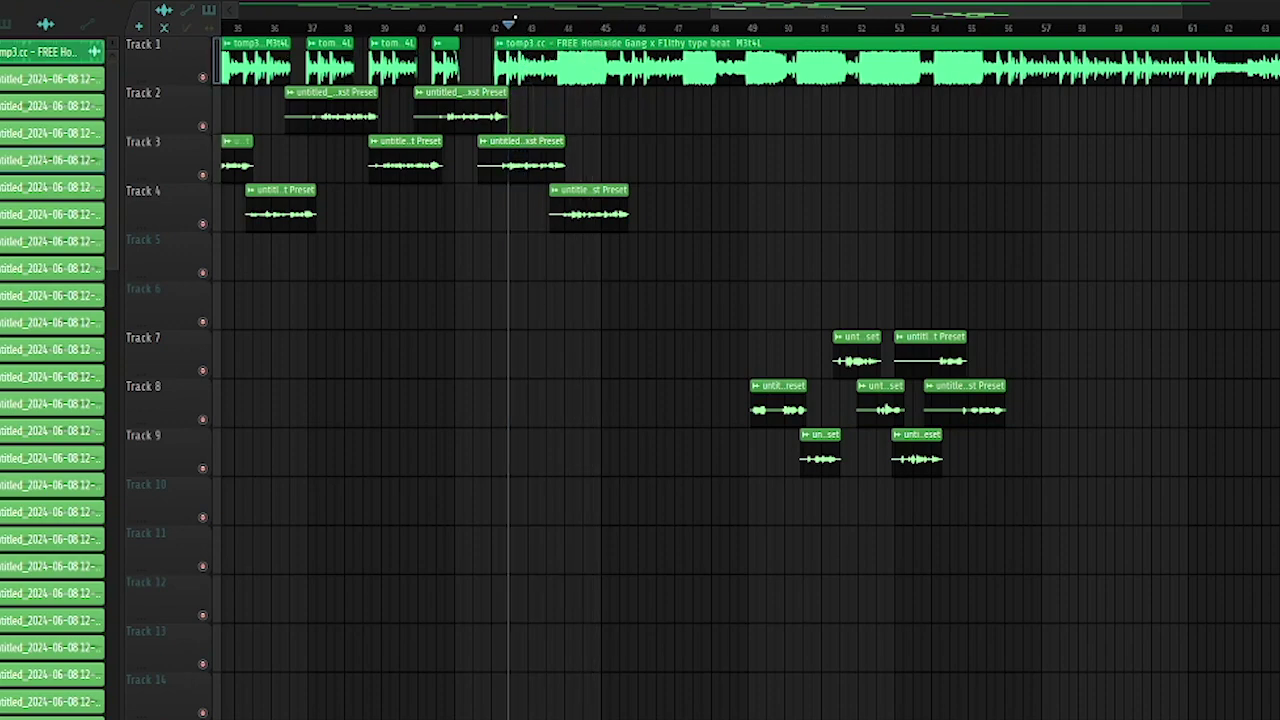
{"action": "key", "text": "space"}
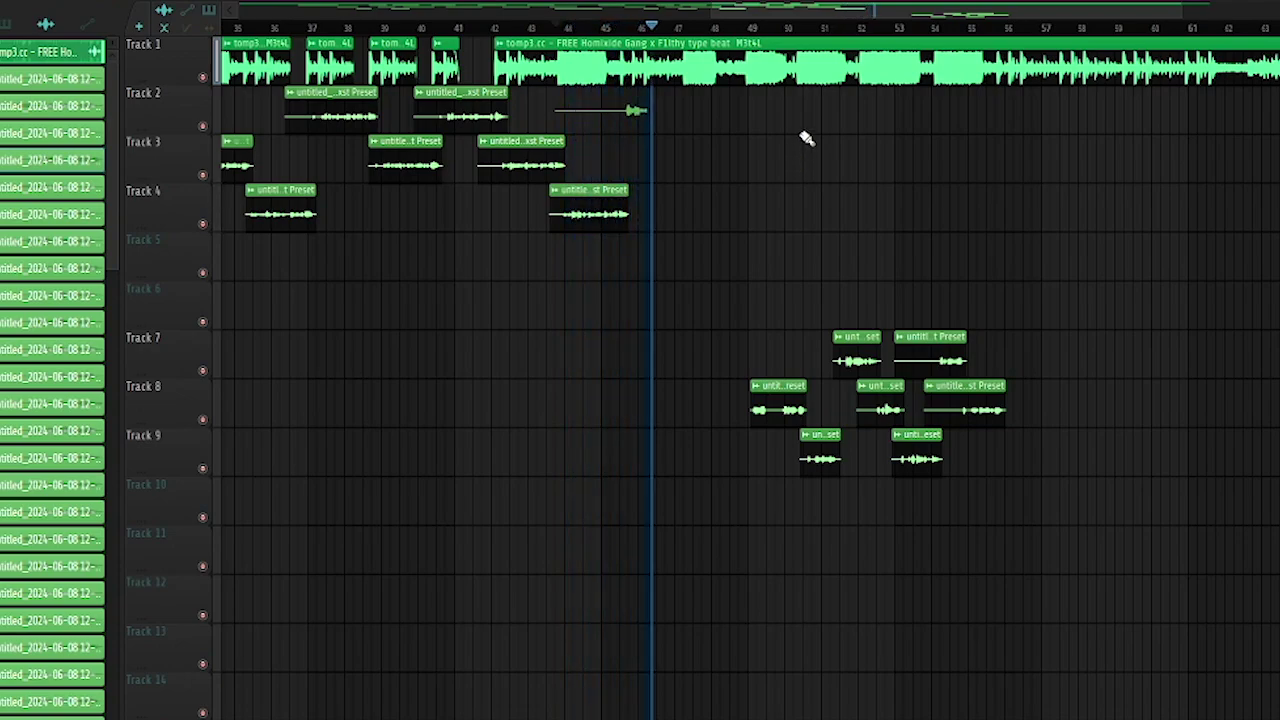
{"action": "key", "text": "space"}
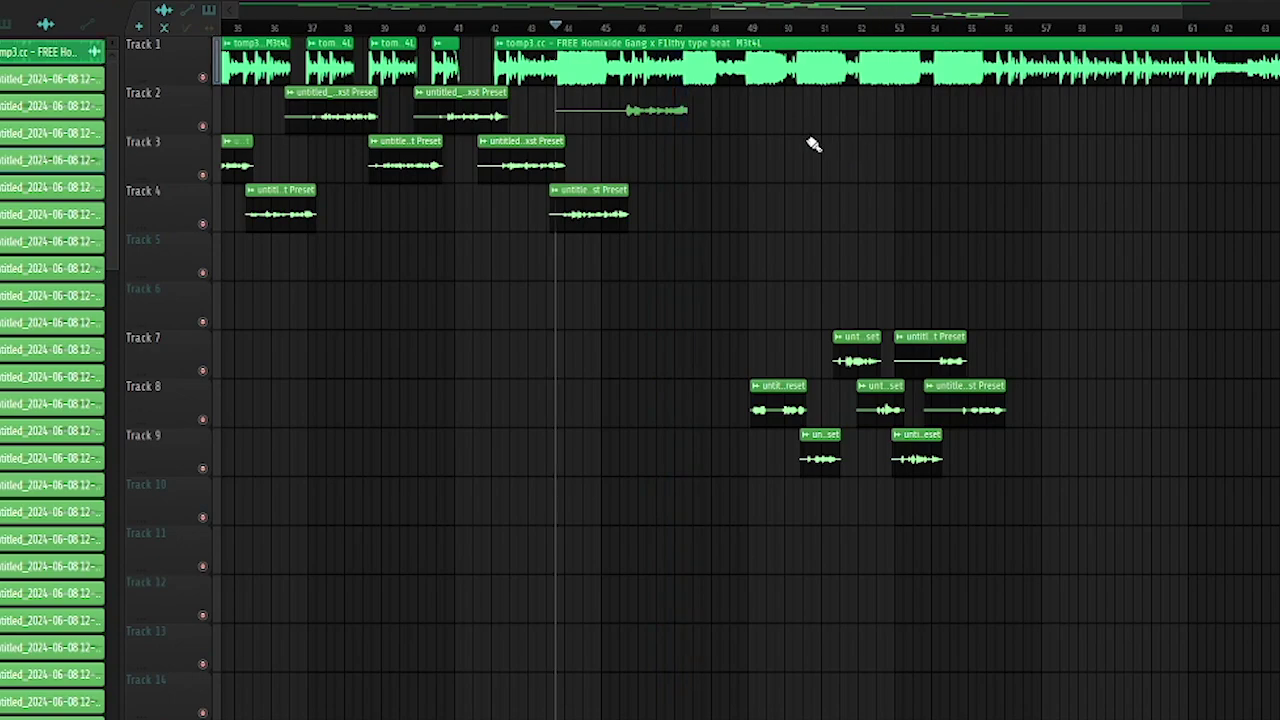
- Play back the newest Track 2 vocal take and trim its start to about bar 45.3
{"action": "key", "text": "space"}
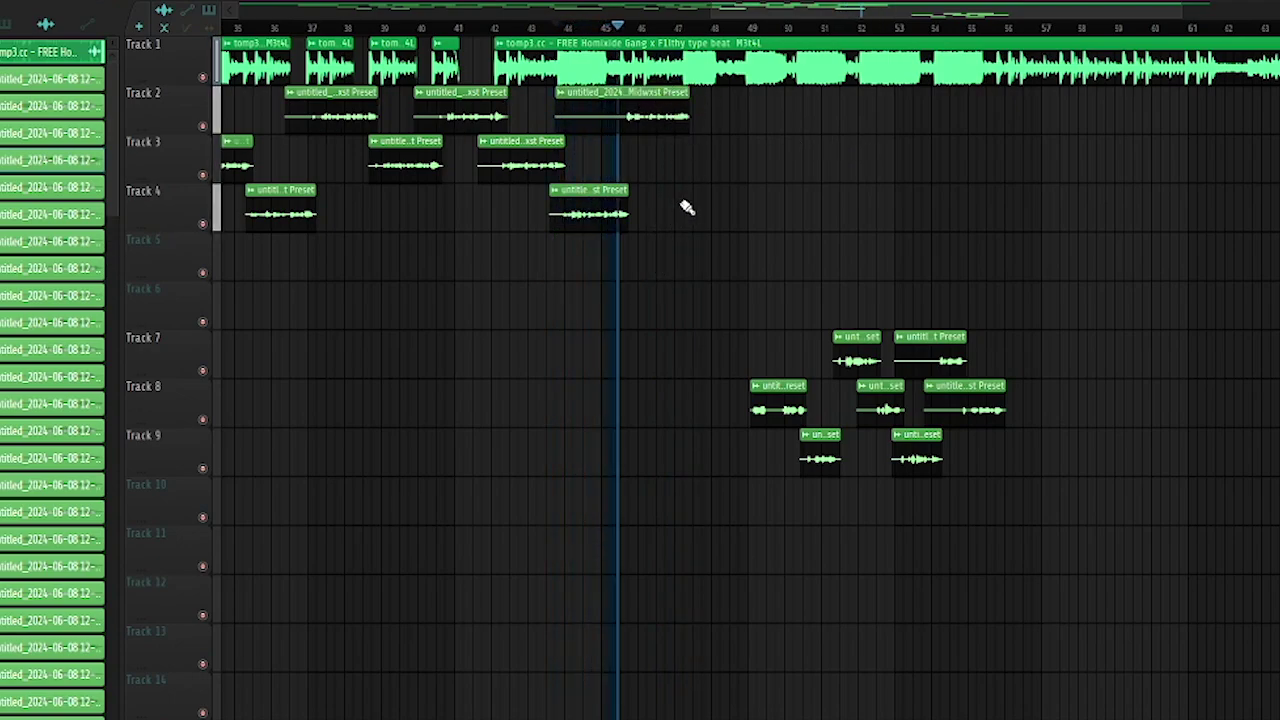
{"action": "left_click_drag", "start_coordinate": [555, 123], "coordinate": [617, 129]}
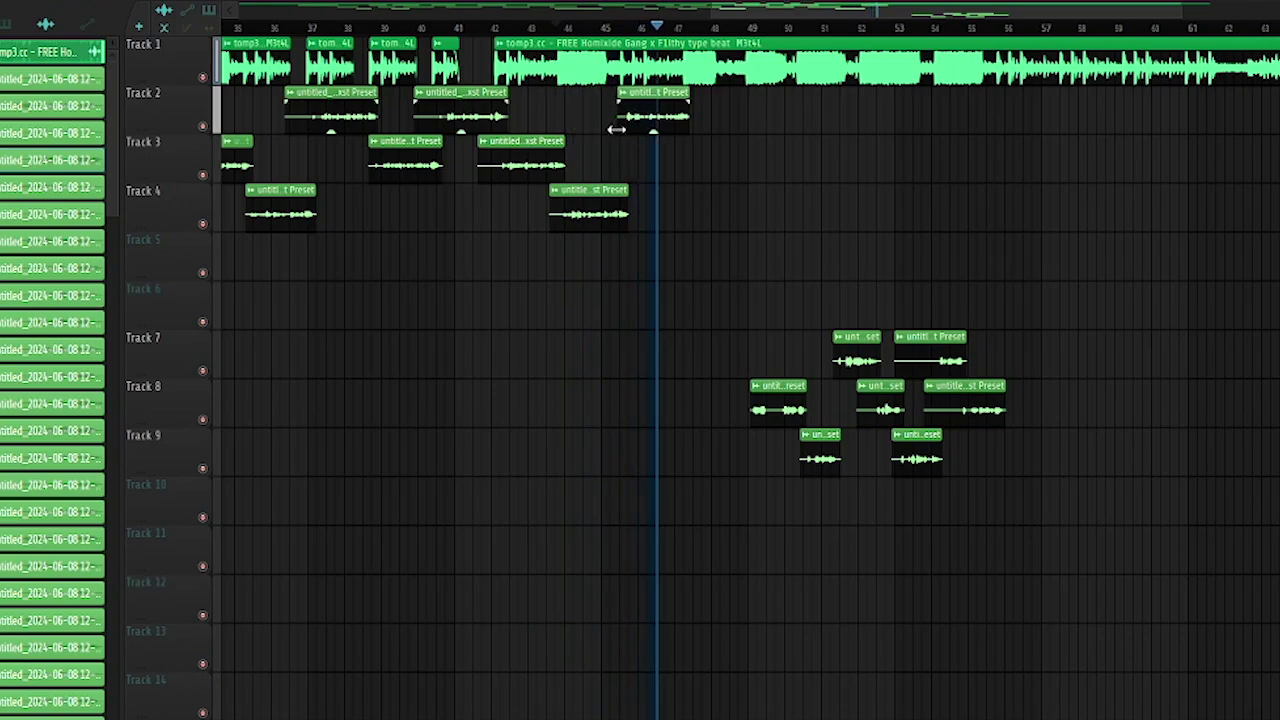
{"action": "key", "text": "space"}
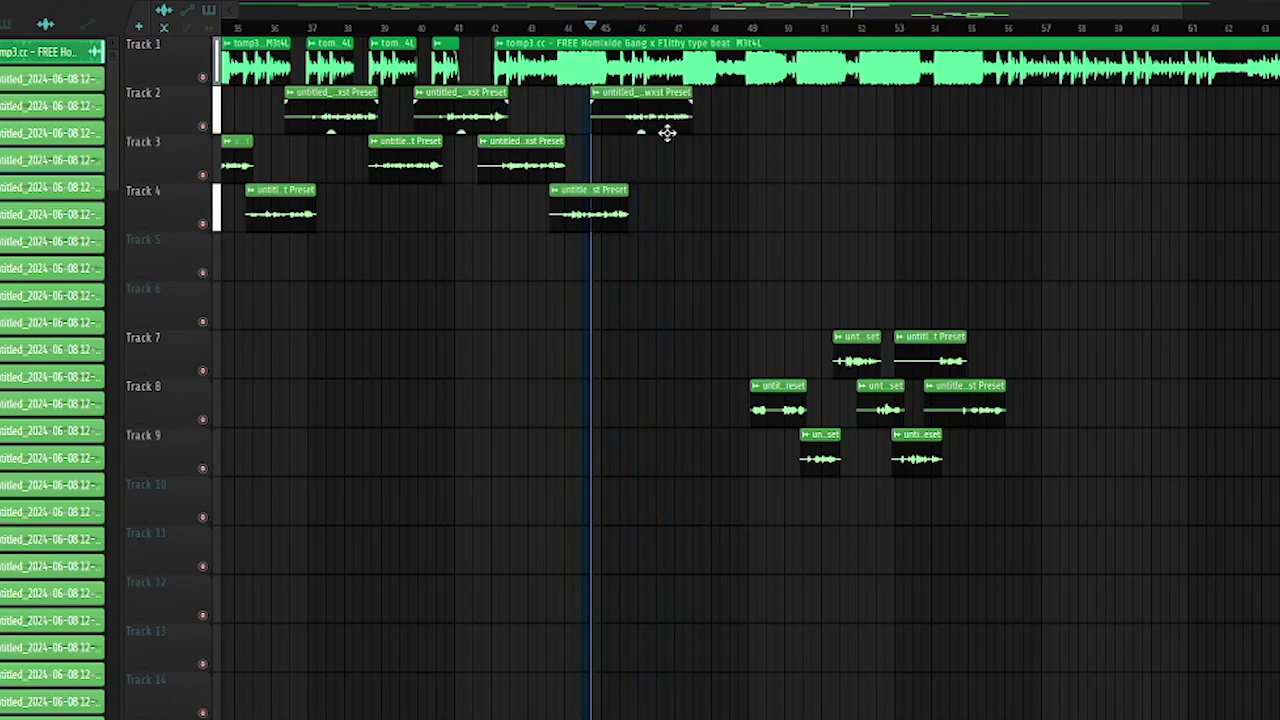
- Record a vocal take on Track 3 from about bar 46.6 to bar 49.1, leading into the pasted vocal section
{"action": "left_click_drag", "start_coordinate": [839, 10], "coordinate": [893, 10]}
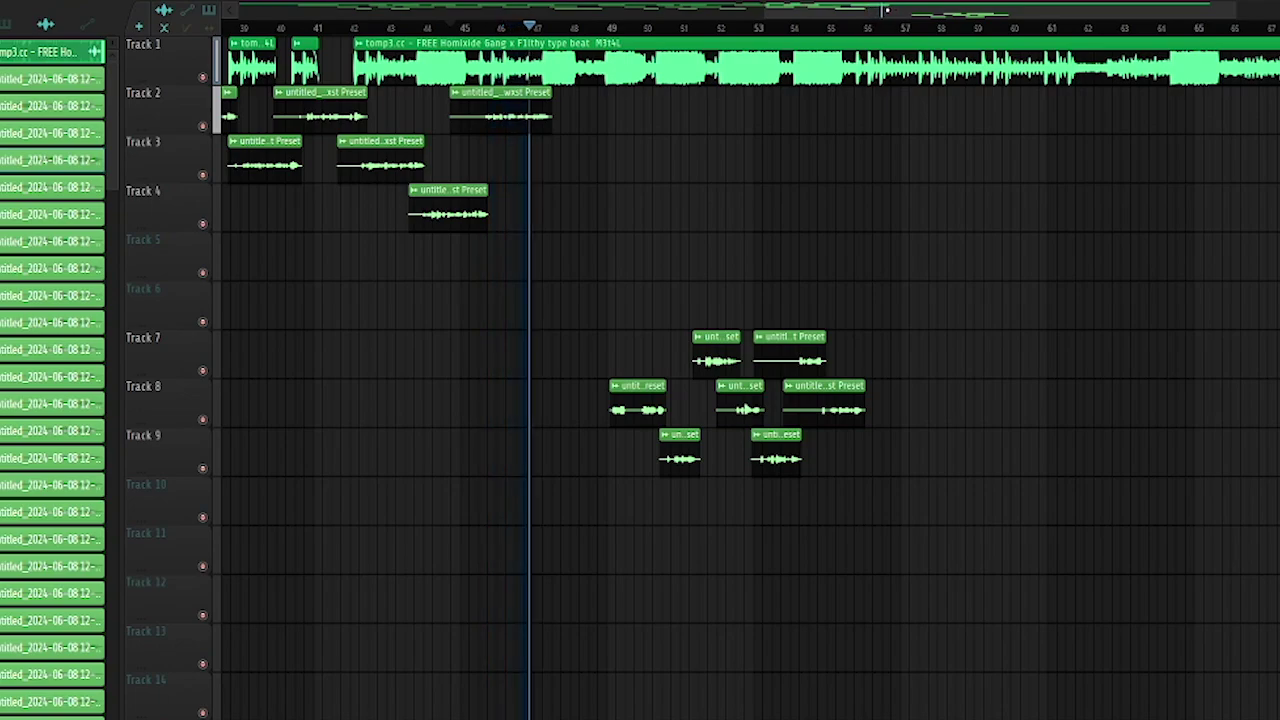
{"action": "key", "text": "space"}
{"action": "key", "text": "space"}
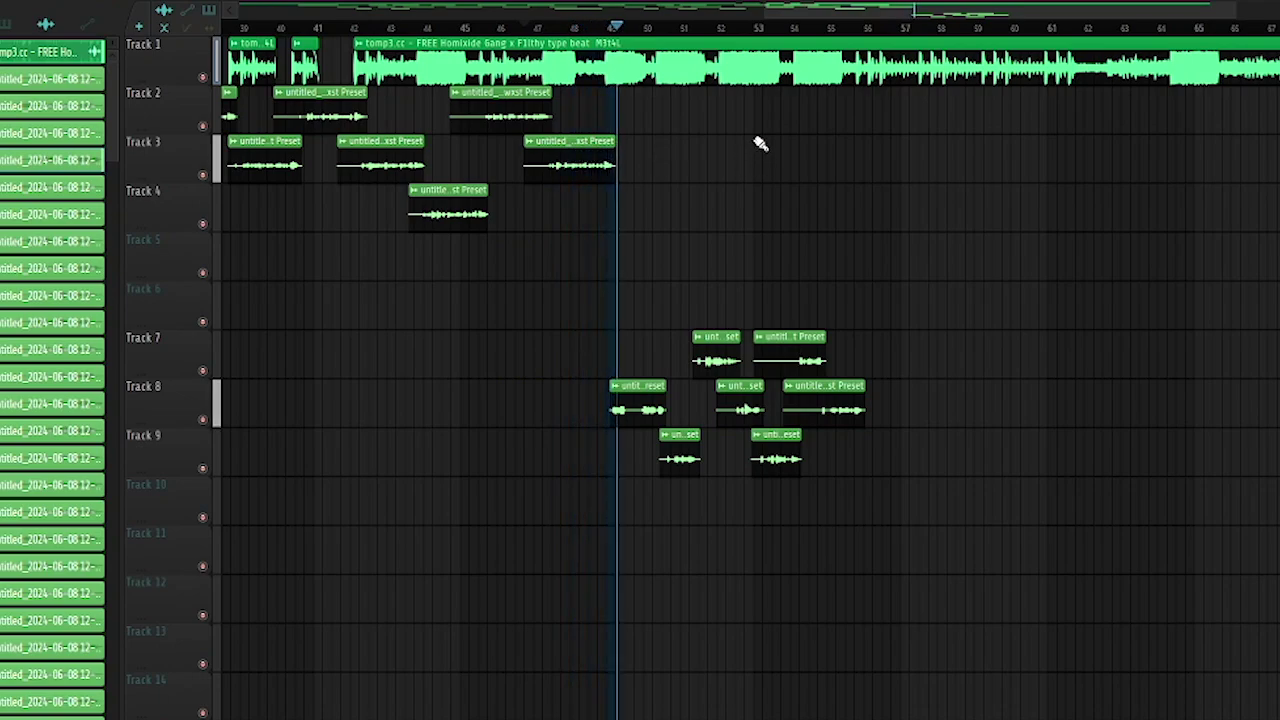
- Load the RADIO PRESET from the Adlib Pack onto mixer track Insert 4
{"action": "scroll", "coordinate": [871, 189], "scroll_direction": "up", "scroll_amount": 5}
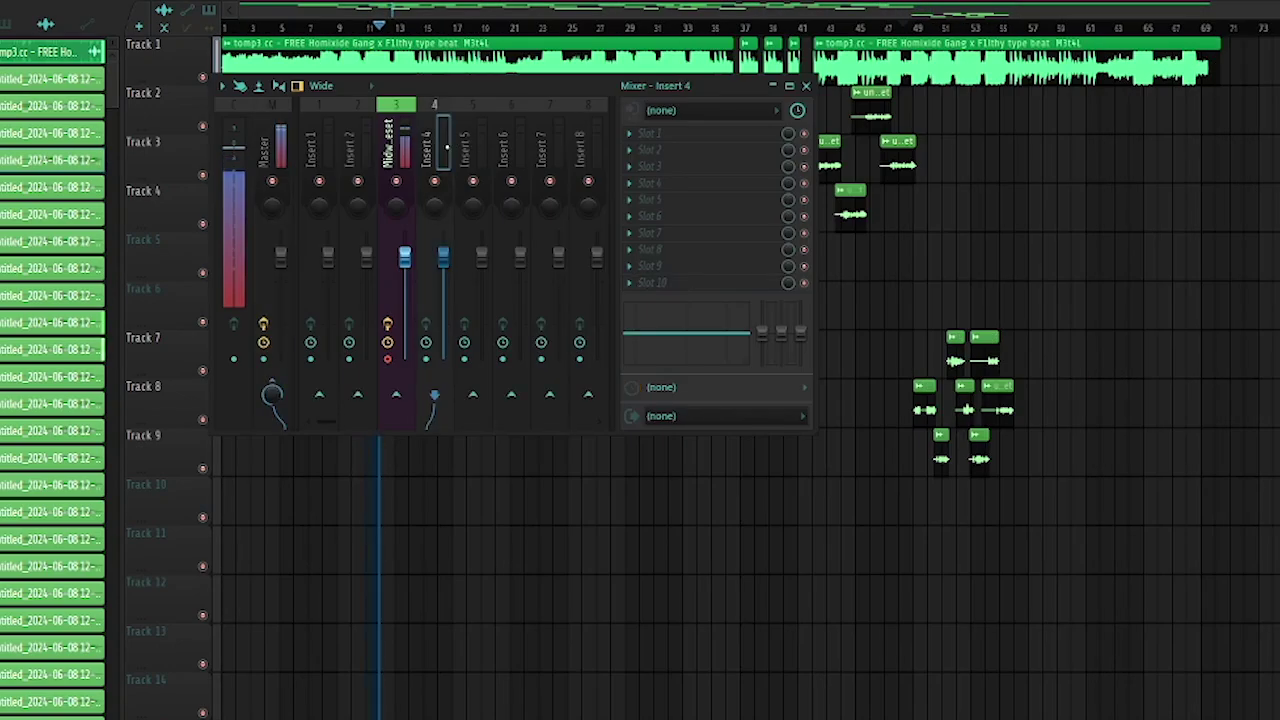
{"action": "right_click", "coordinate": [440, 110]}
{"action": "mouse_move", "coordinate": [510, 217]}
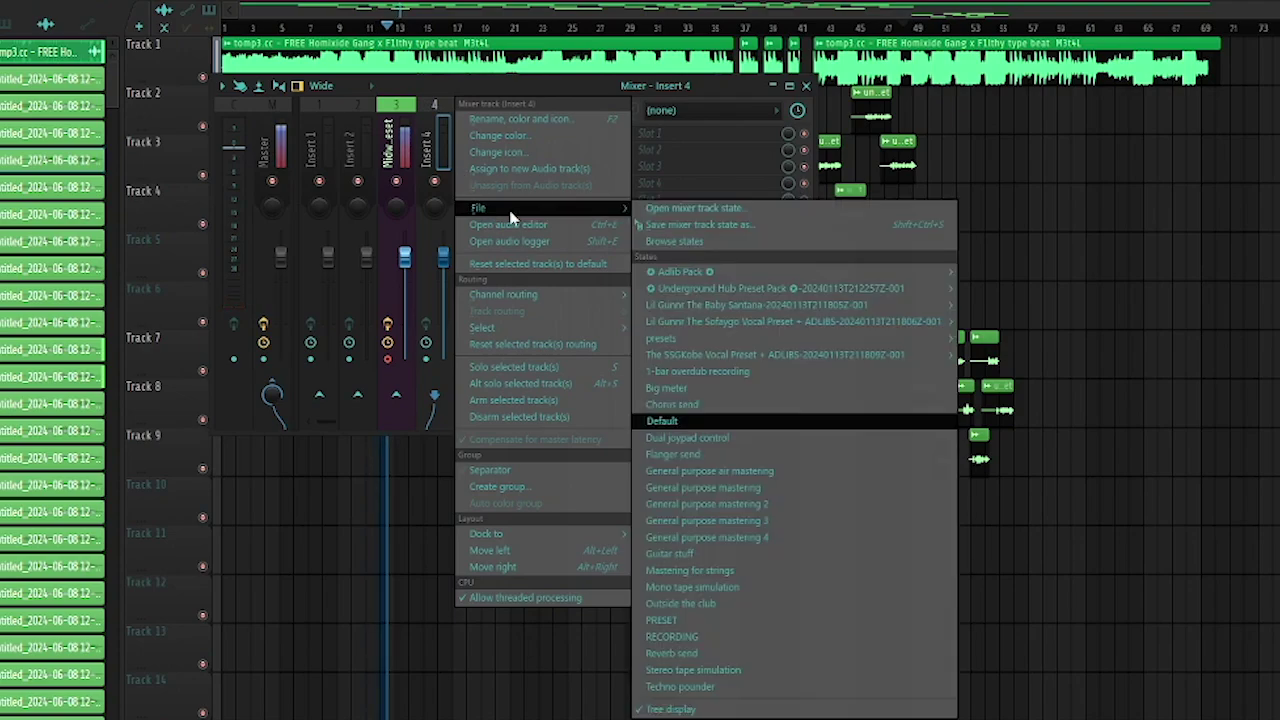
{"action": "mouse_move", "coordinate": [783, 275]}
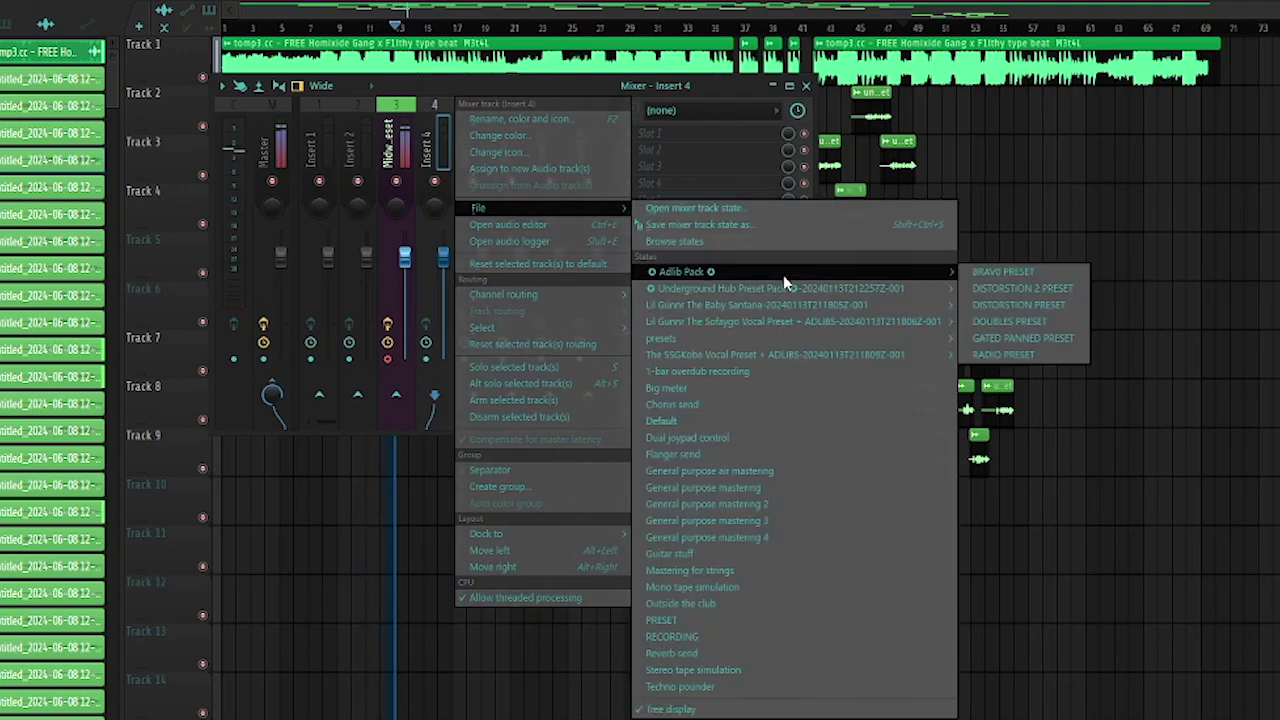
{"action": "left_click", "coordinate": [1004, 355]}
- Set the key of Auto-Tune EFX on the RADIO mixer track to C# and close the plugin
{"action": "left_click", "coordinate": [699, 167]}
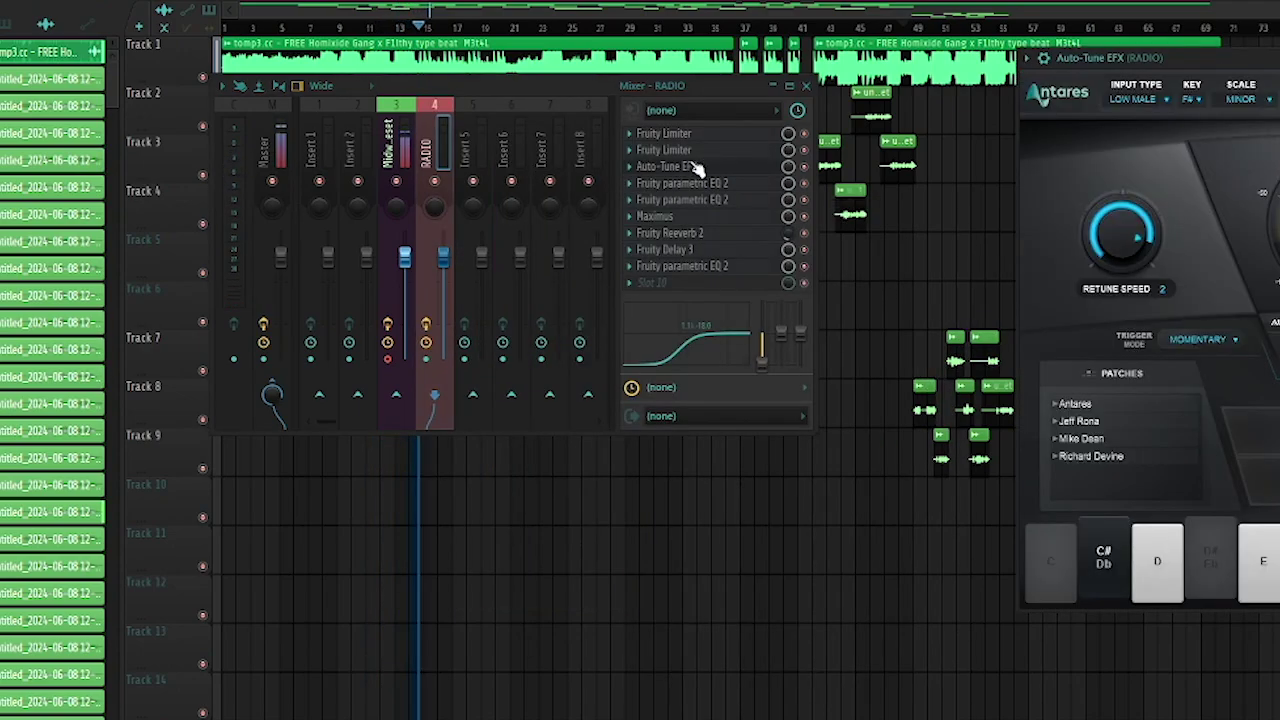
{"action": "left_click", "coordinate": [1182, 104]}
{"action": "left_click", "coordinate": [1200, 152]}
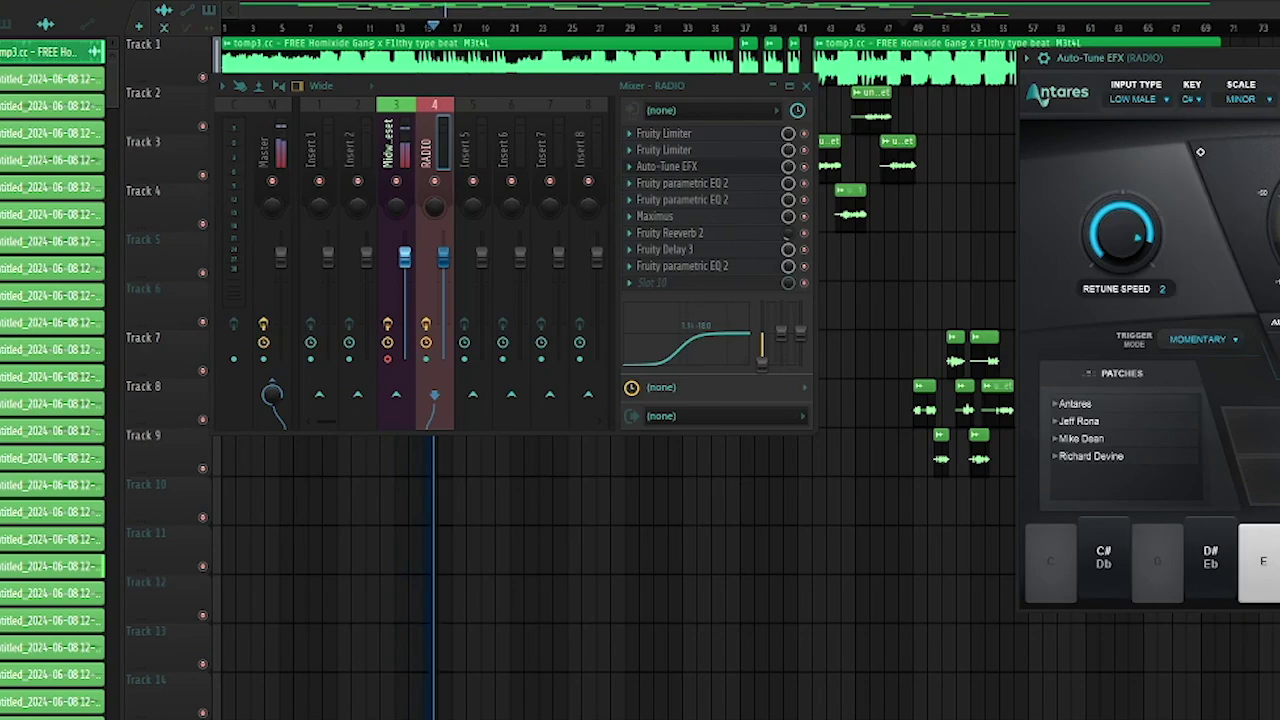
{"action": "left_click_drag", "start_coordinate": [1212, 63], "coordinate": [830, 86]}
{"action": "left_click", "coordinate": [1276, 81]}
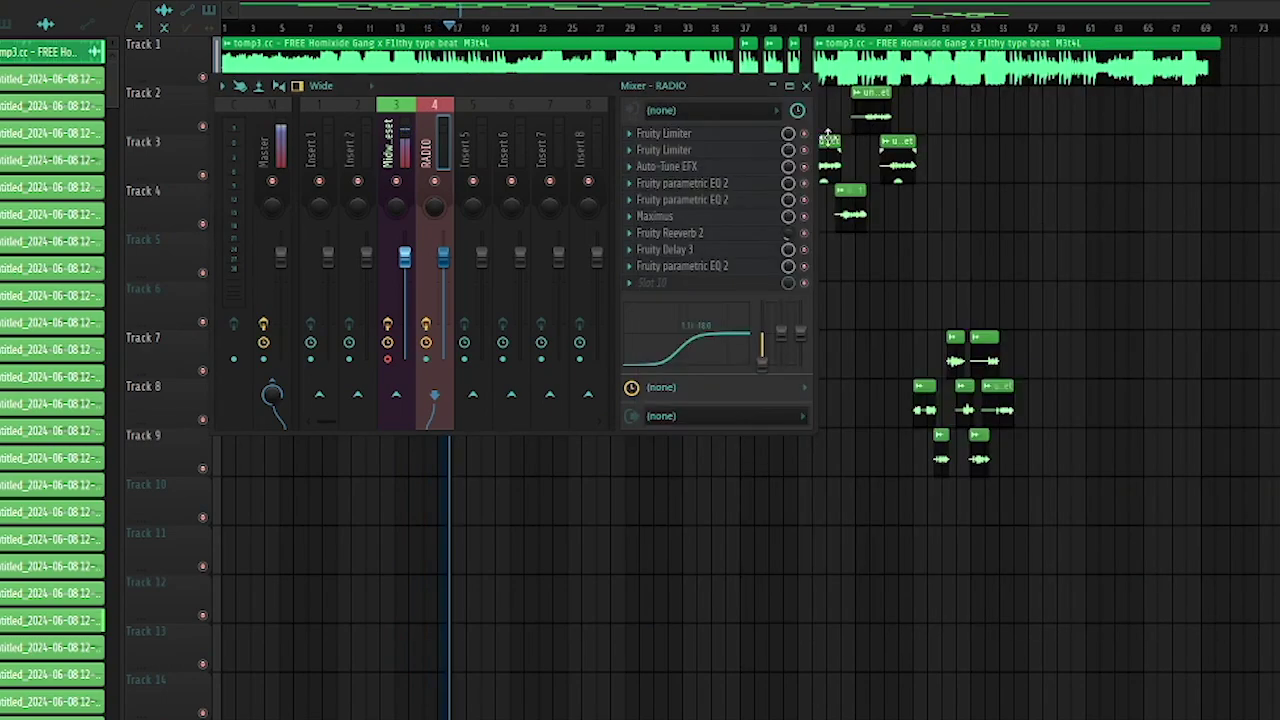
- Set the RADIO mixer track's input to In 1, arm it for recording instead of the Midwxst Preset track, and close the mixer
{"action": "left_click", "coordinate": [733, 110]}
{"action": "left_click", "coordinate": [712, 175]}
{"action": "left_click", "coordinate": [783, 441]}
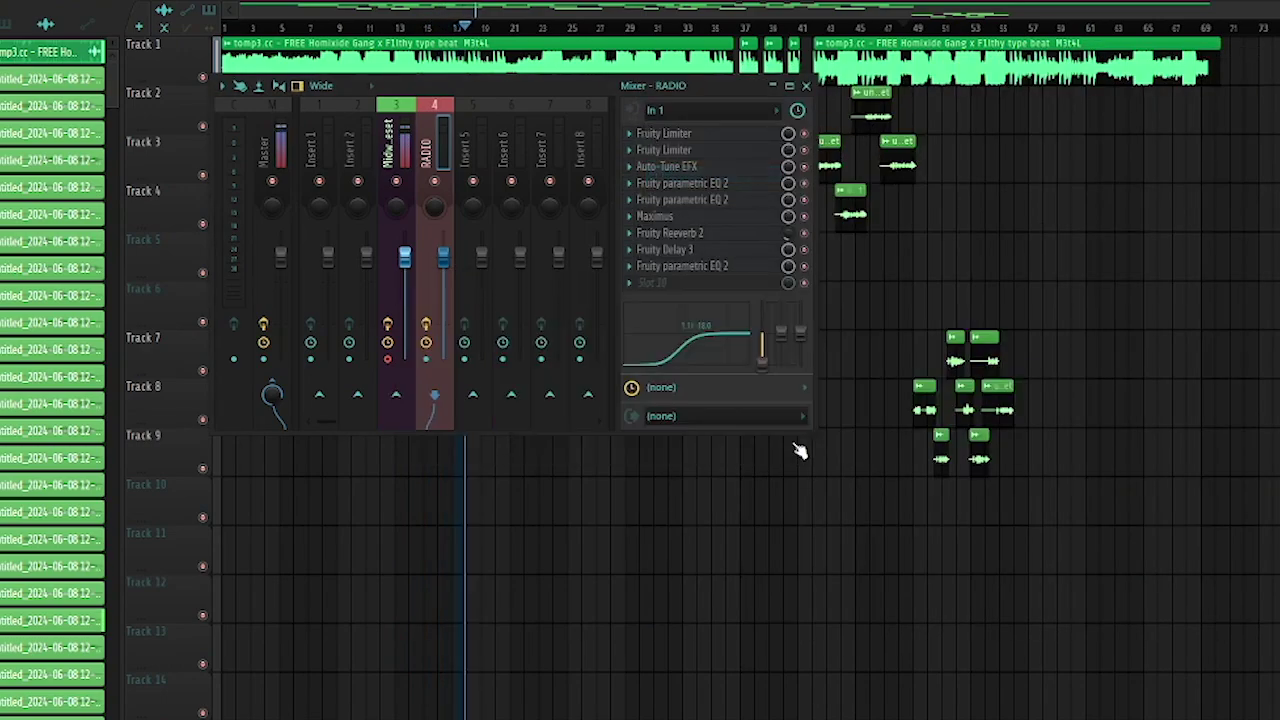
{"action": "left_click", "coordinate": [400, 370]}
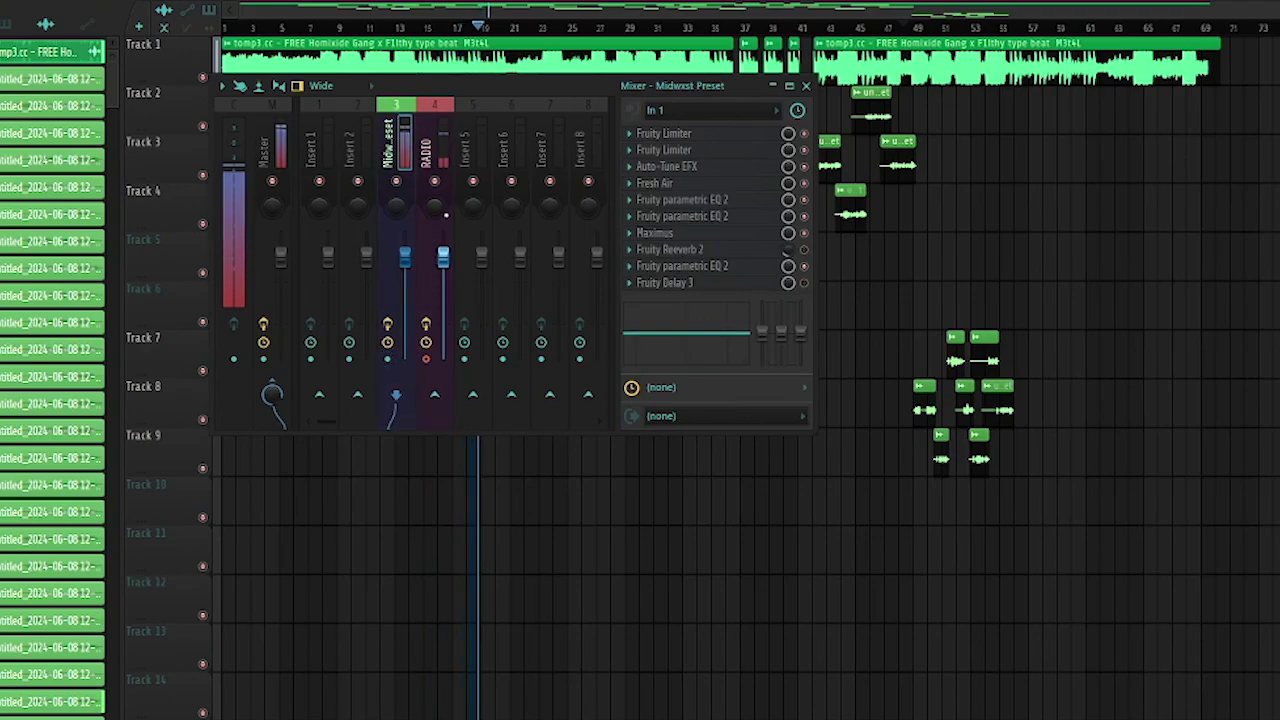
{"action": "left_click", "coordinate": [773, 86]}
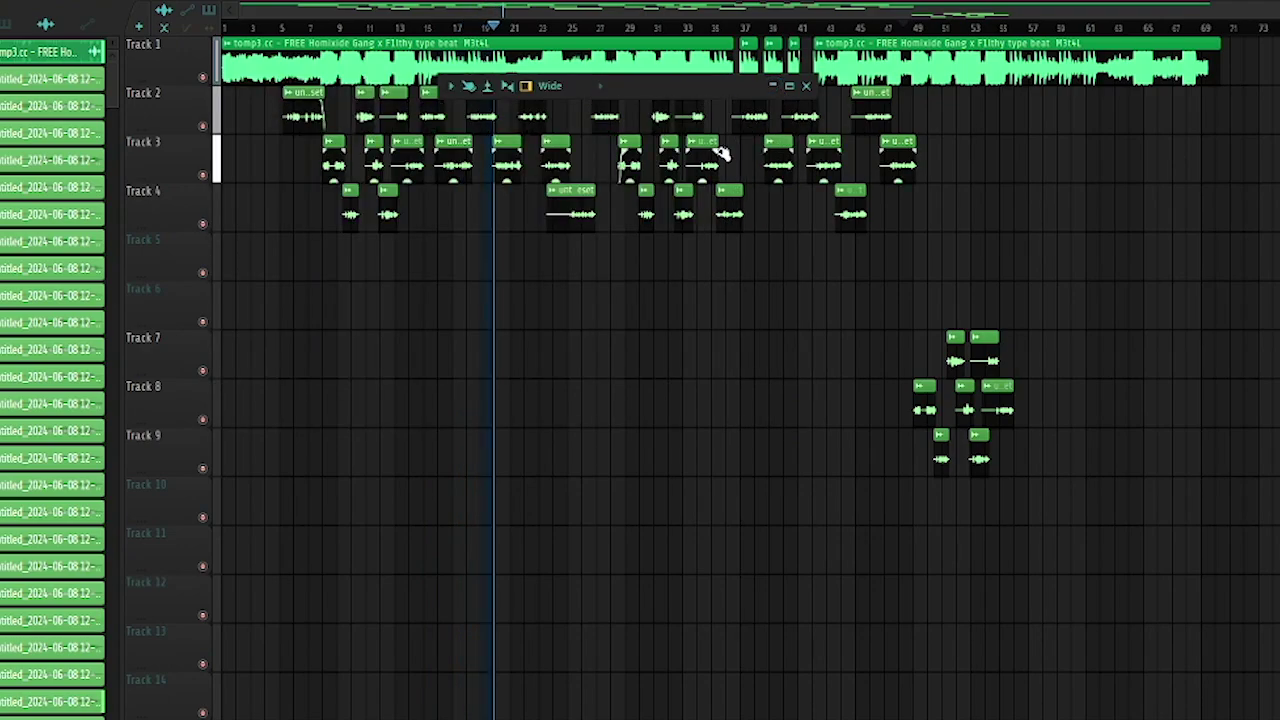
{"action": "left_click", "coordinate": [773, 86]}
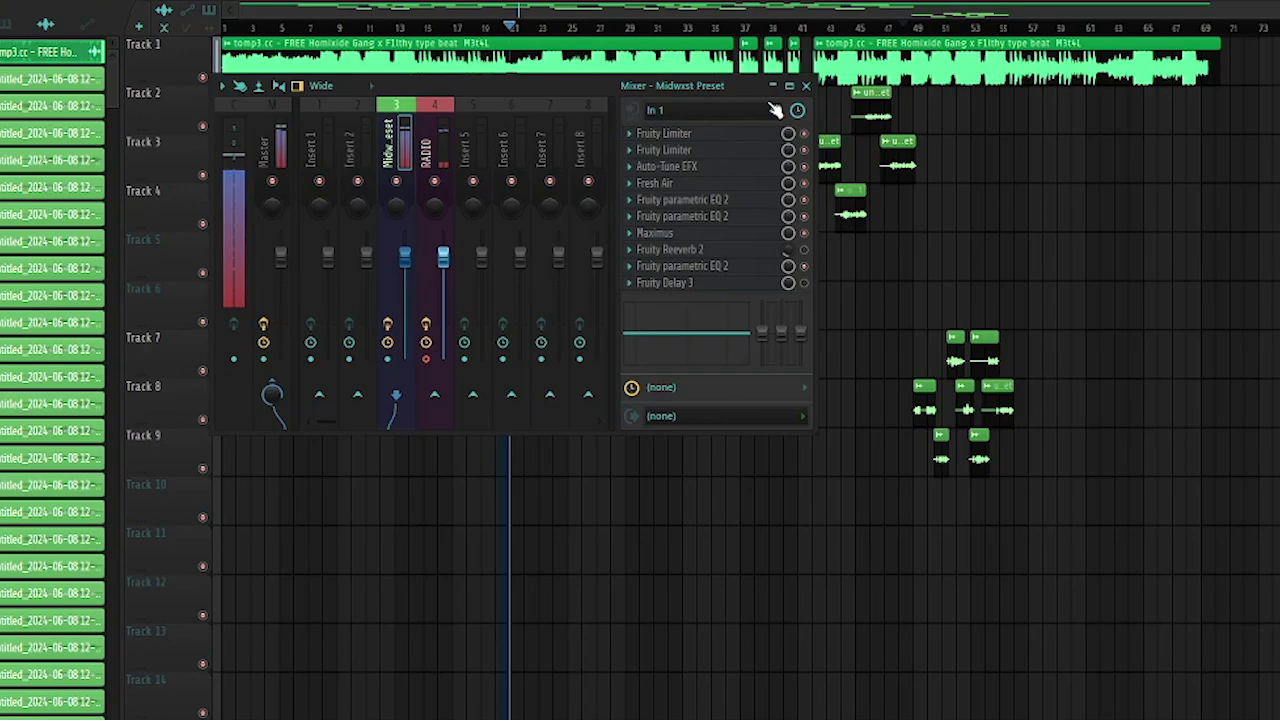
{"action": "left_click", "coordinate": [808, 87]}
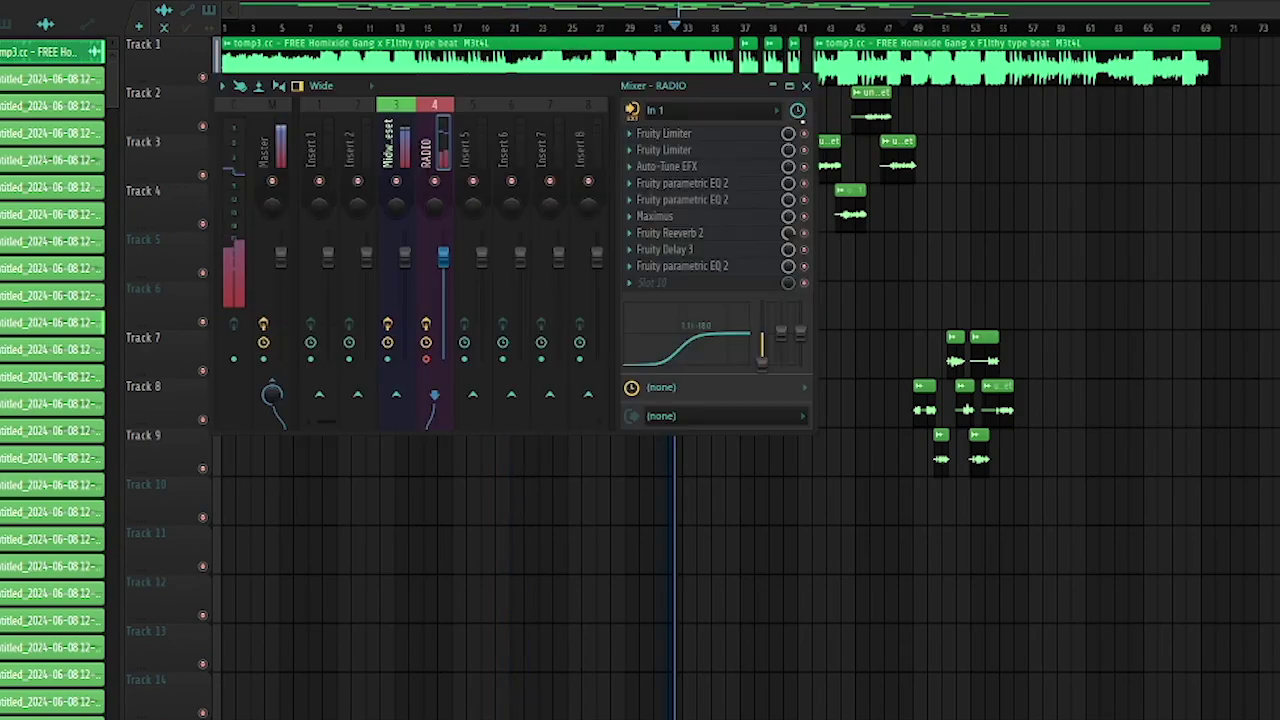
{"action": "left_click", "coordinate": [806, 86]}
- Record ad-lib takes through the RADIO mixer track on Tracks 5 and 6 from about bar 1 and play them back
{"action": "key", "text": "space"}
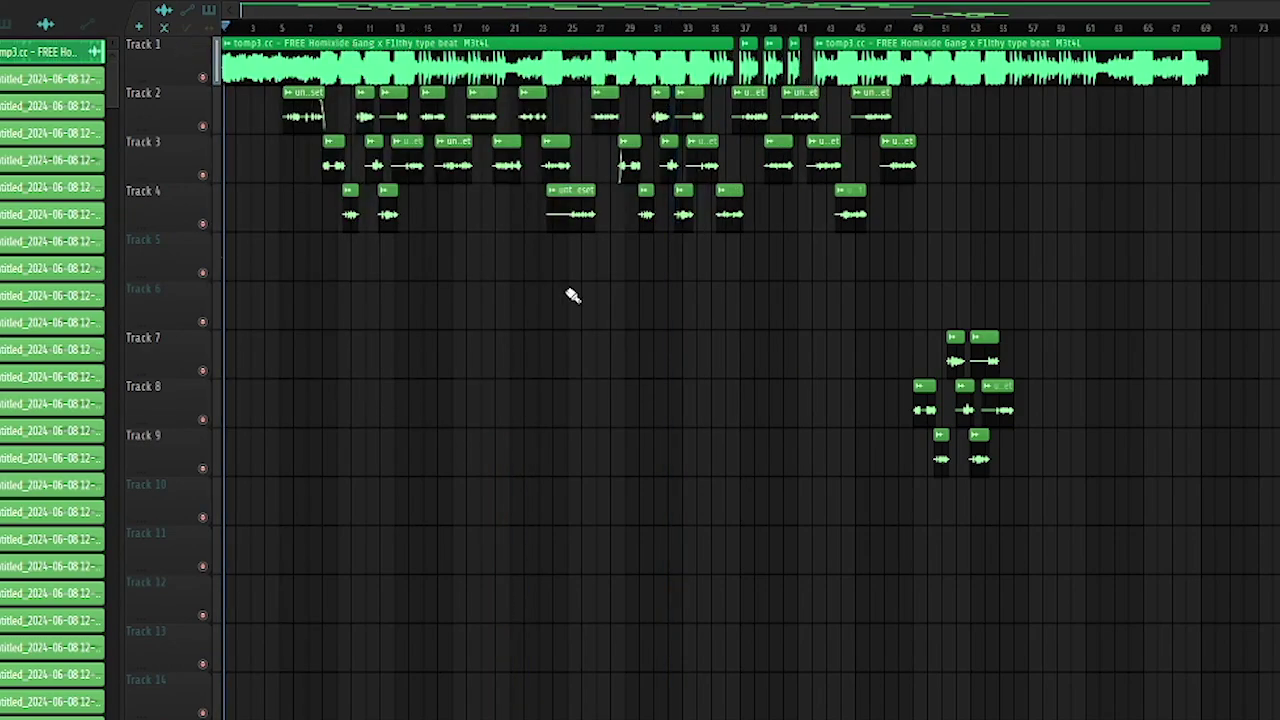
{"action": "key", "text": "space"}
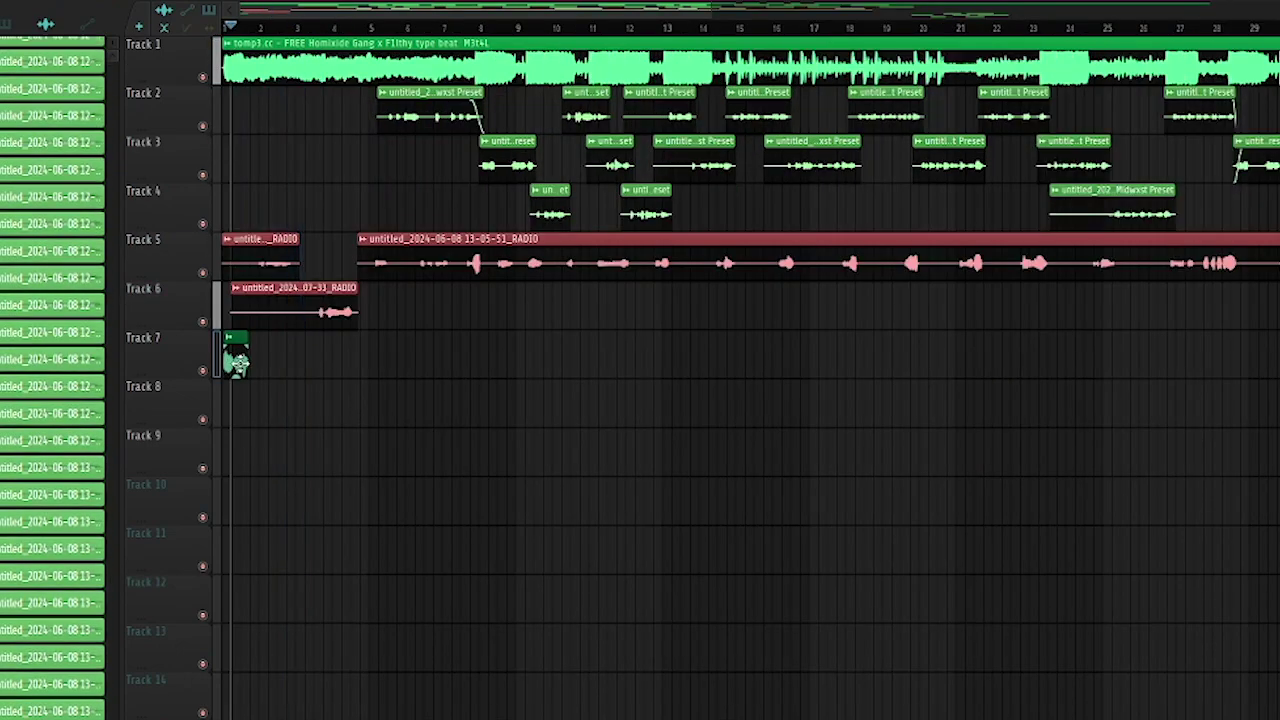
{"action": "left_click", "coordinate": [634, 231]}
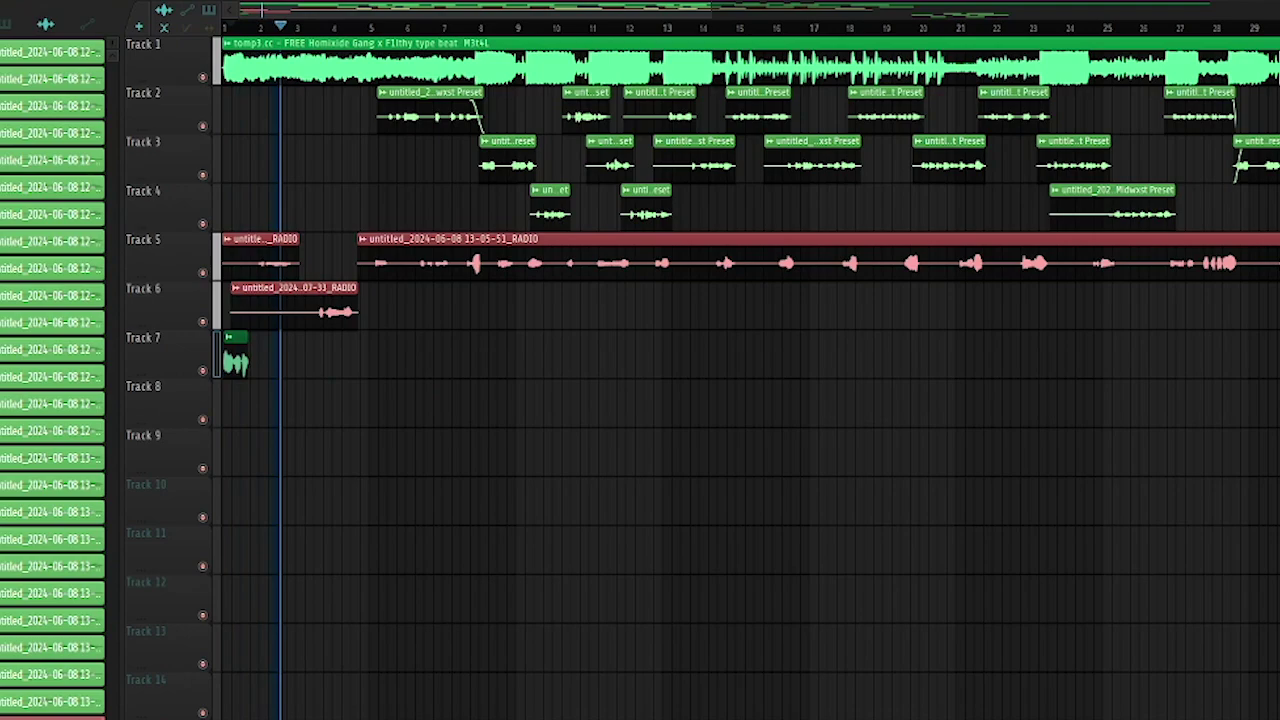
- Place the Freak_radio audio clip on Track 7 at about bar 4 and close its clip settings
{"action": "left_click", "coordinate": [362, 358]}
{"action": "double_click", "coordinate": [397, 361]}
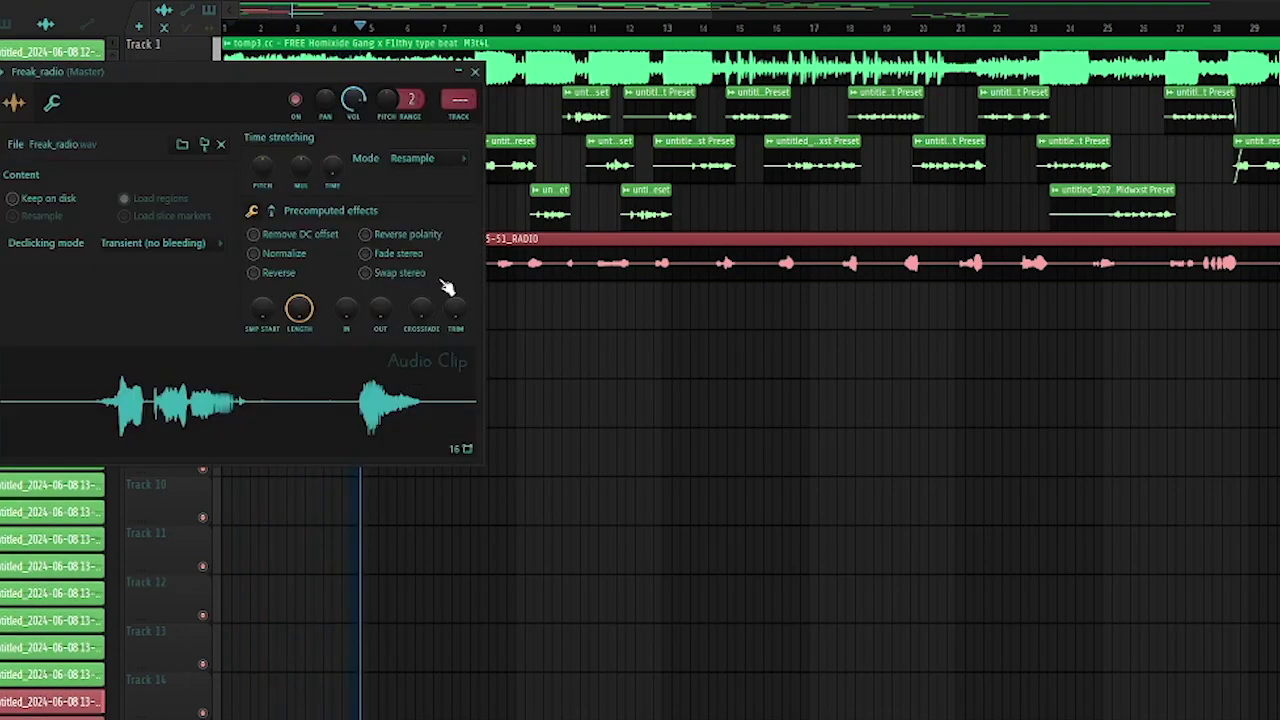
{"action": "left_click", "coordinate": [475, 73]}
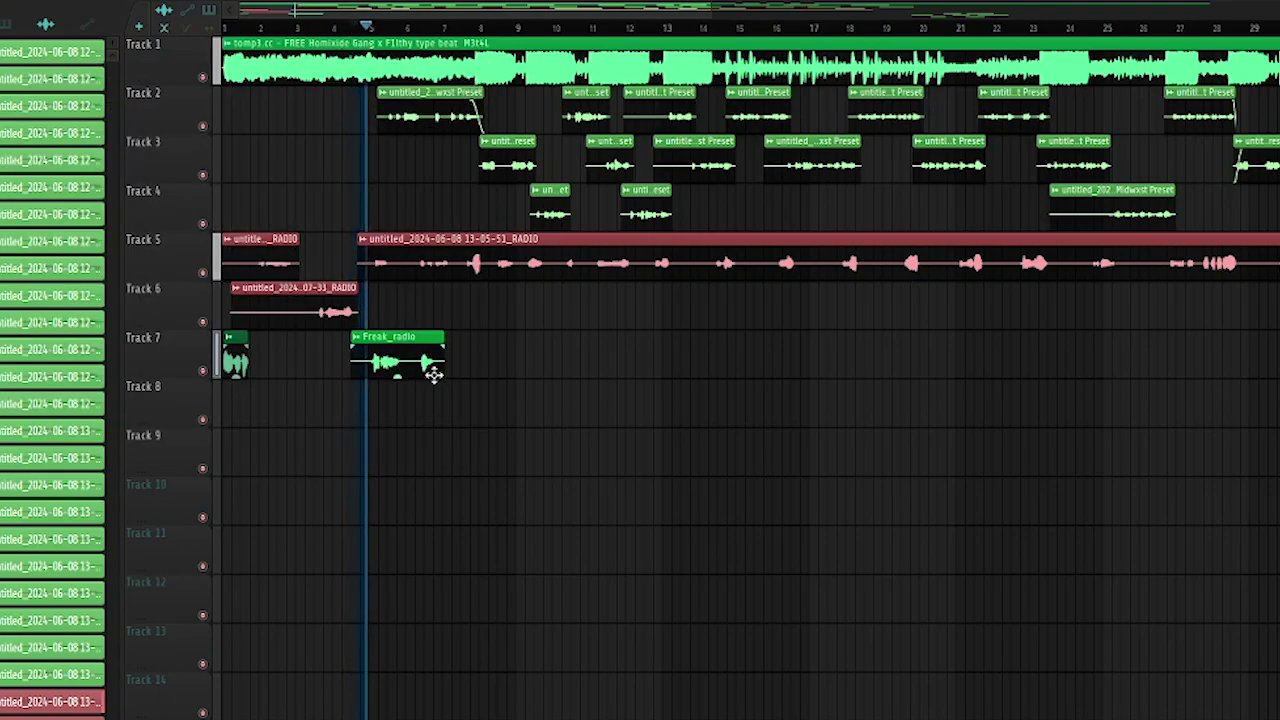
{"action": "scroll", "coordinate": [514, 387], "scroll_direction": "down", "scroll_amount": 3}
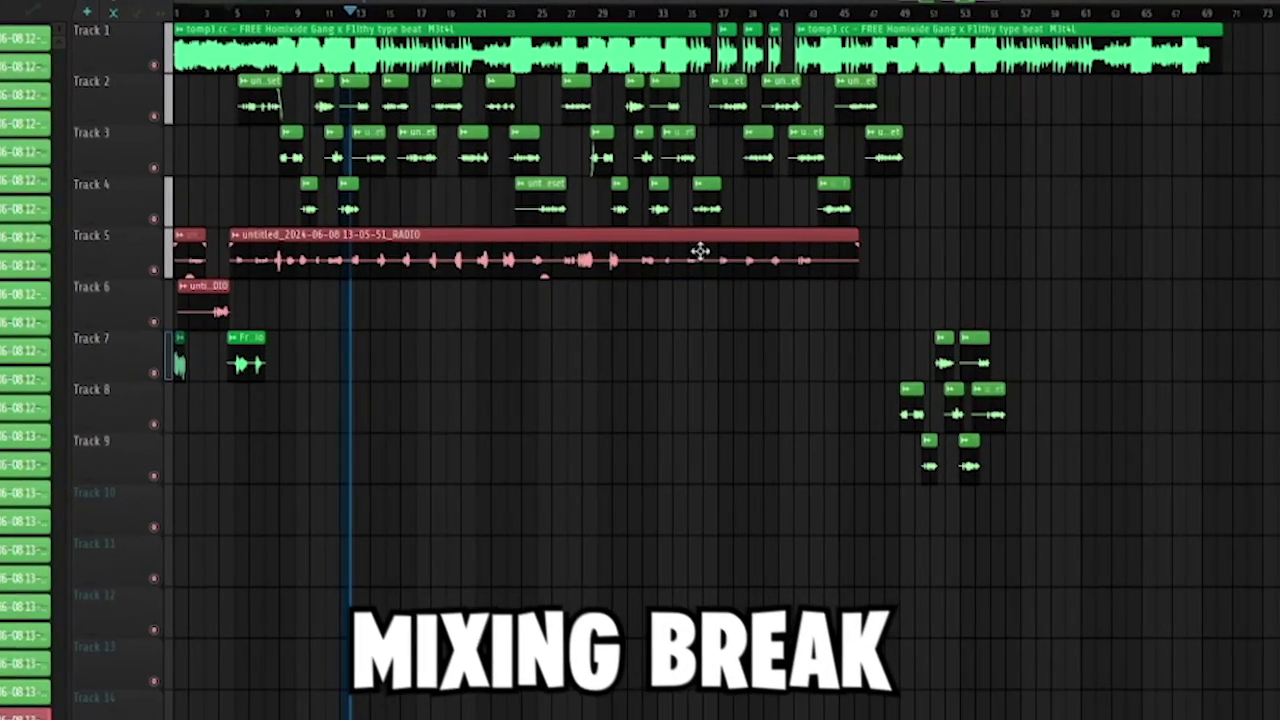
- Adjust the fader and low EQ band of the RADIO mixer track during playback and close the mixer
{"action": "key", "text": "F9"}
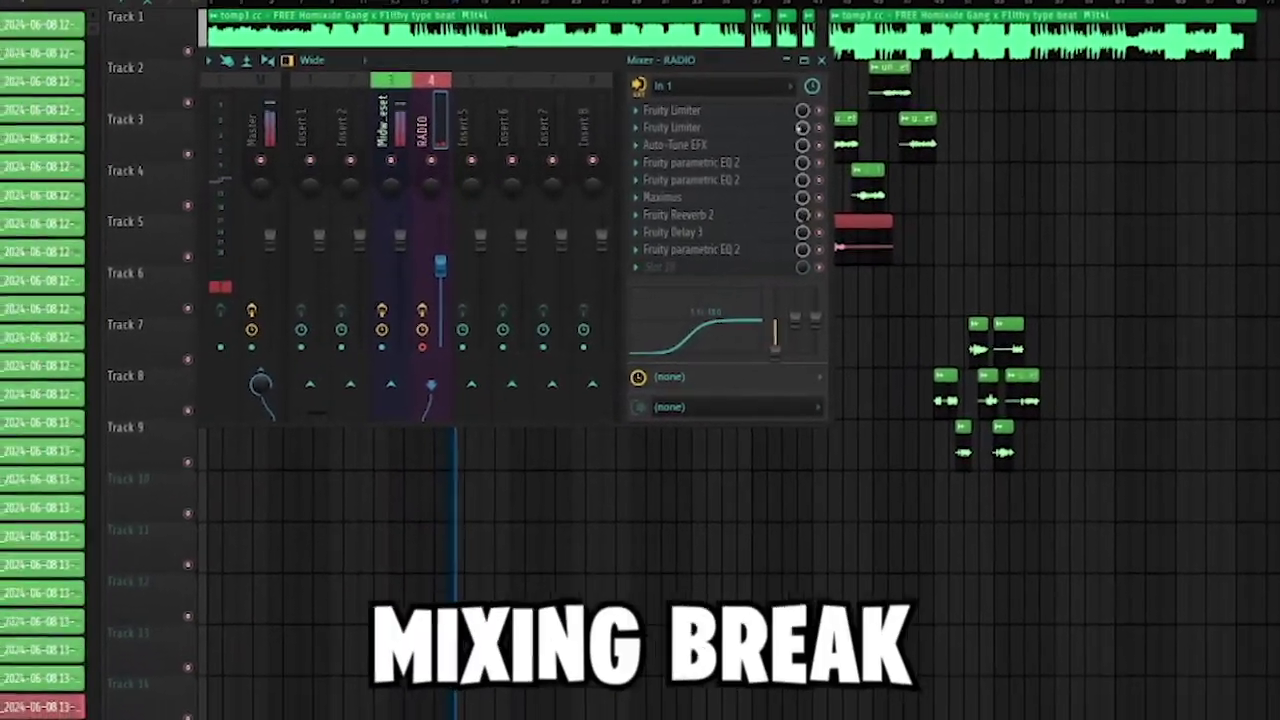
{"action": "left_click", "coordinate": [821, 60]}
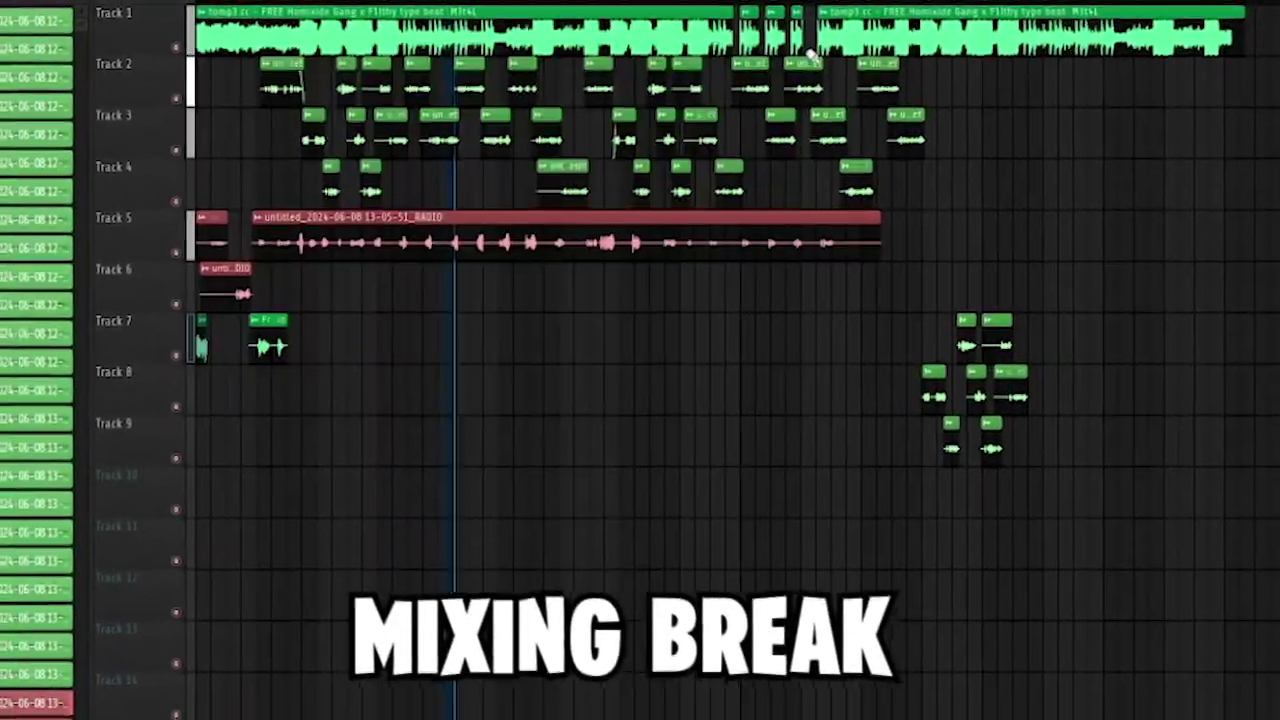
{"action": "key", "text": "F9"}
{"action": "left_click_drag", "start_coordinate": [775, 351], "coordinate": [748, 314]}
{"action": "left_click_drag", "start_coordinate": [413, 282], "coordinate": [413, 305]}
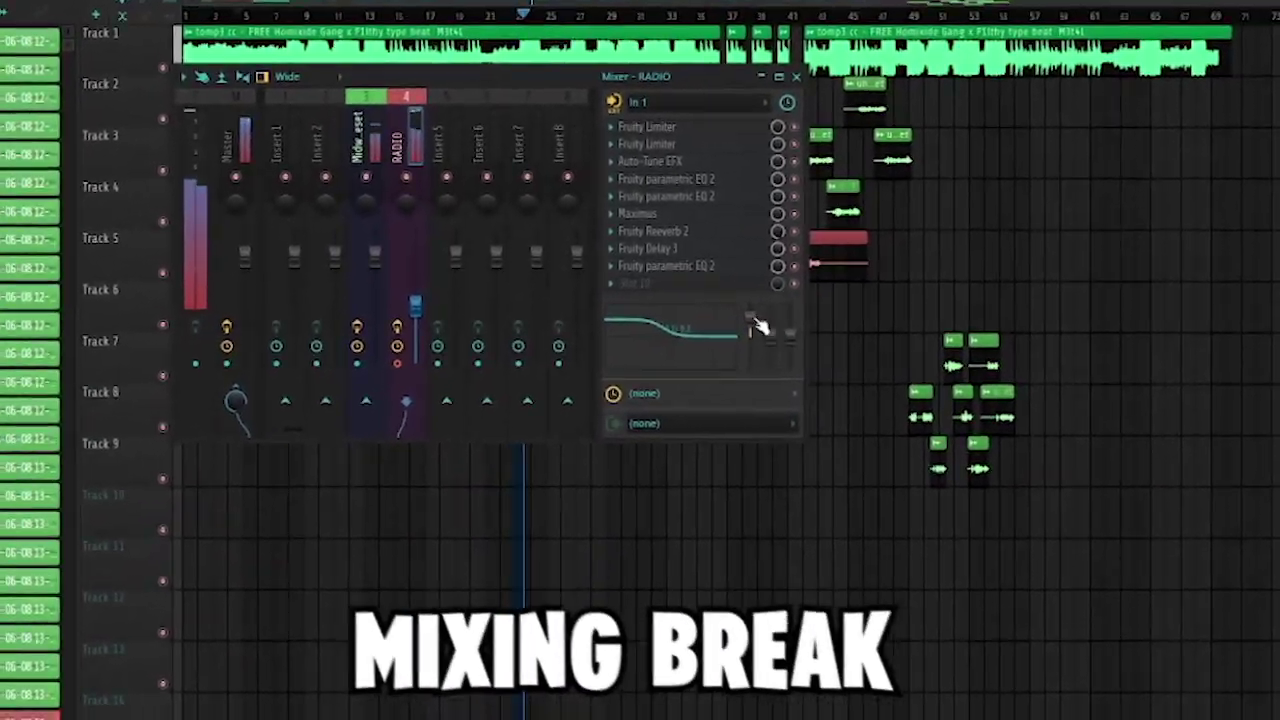
{"action": "left_click_drag", "start_coordinate": [744, 302], "coordinate": [744, 329]}
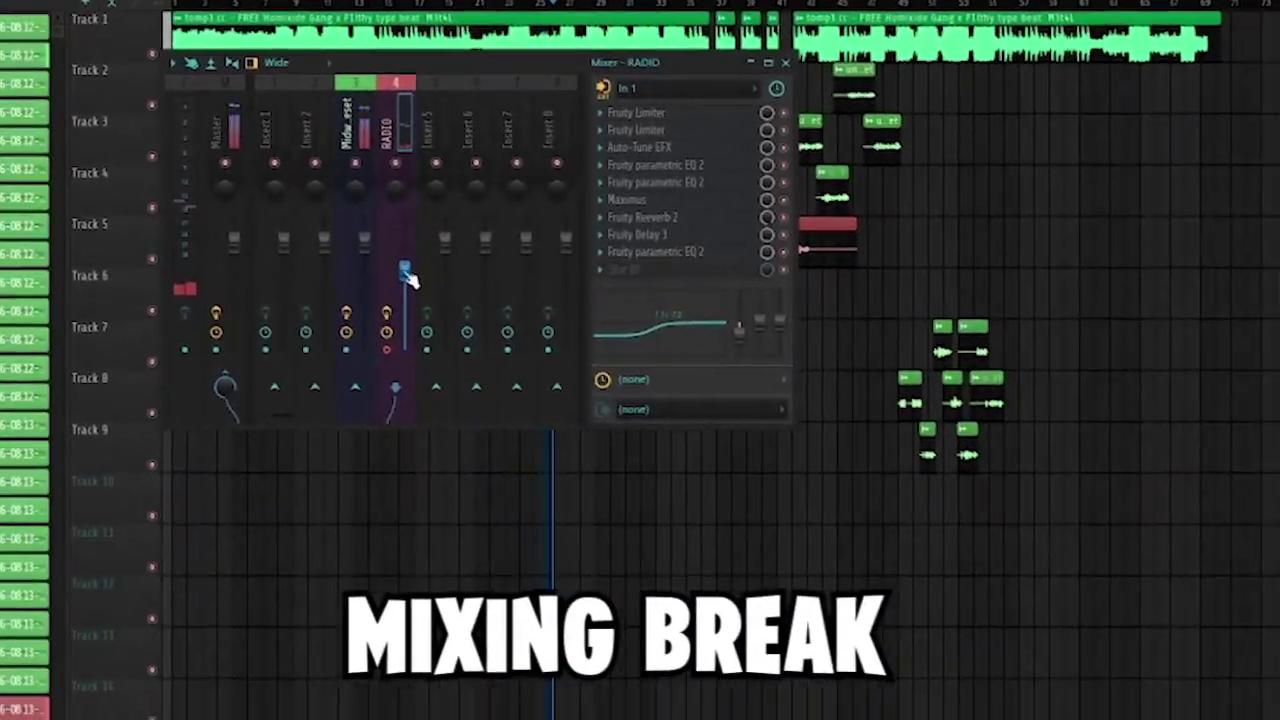
{"action": "key", "text": "F9"}
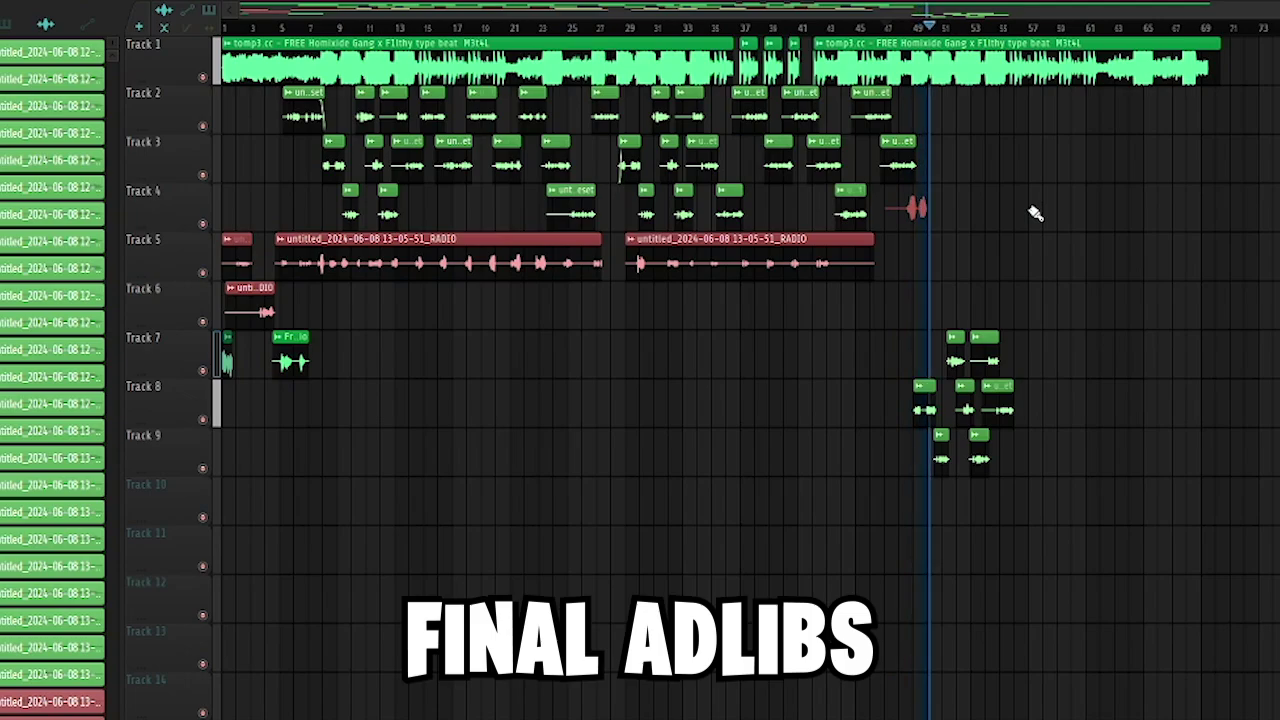
- Record a RADIO ad-lib take on Track 4 from about bar 47 to bar 56 and play it back
{"action": "left_click_drag", "start_coordinate": [912, 20], "coordinate": [1022, 30]}
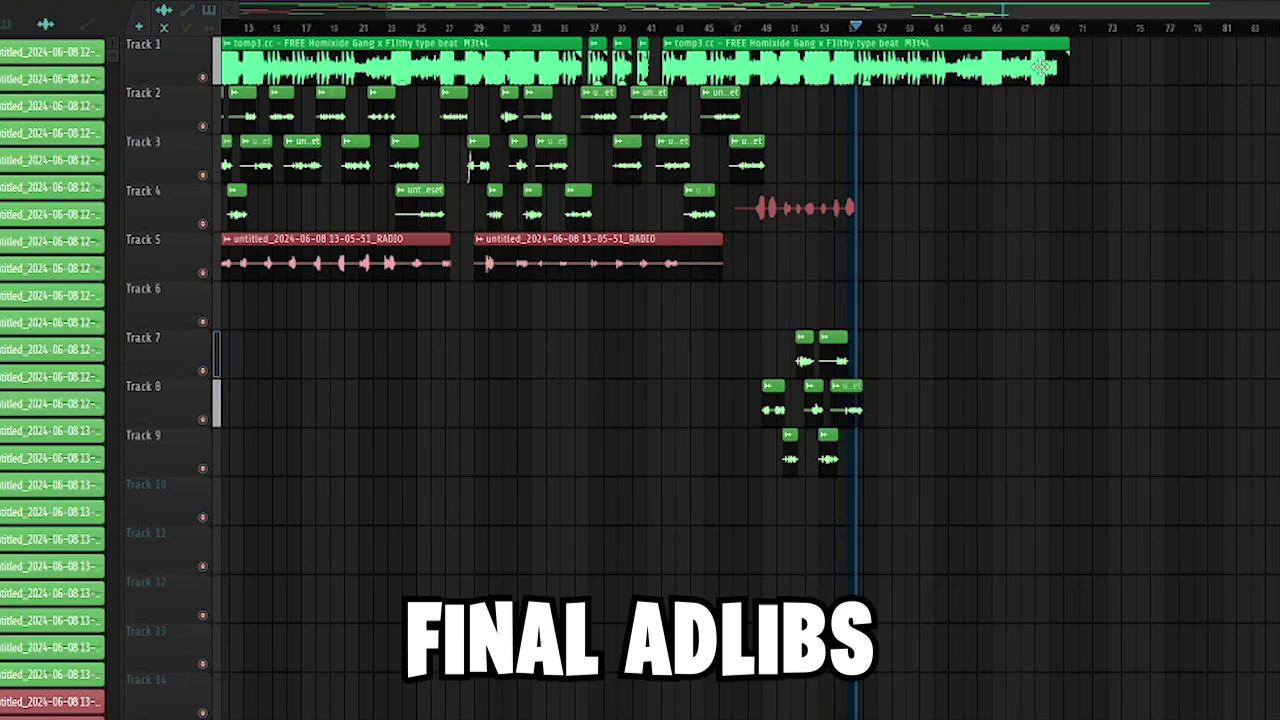
{"action": "key", "text": "space"}
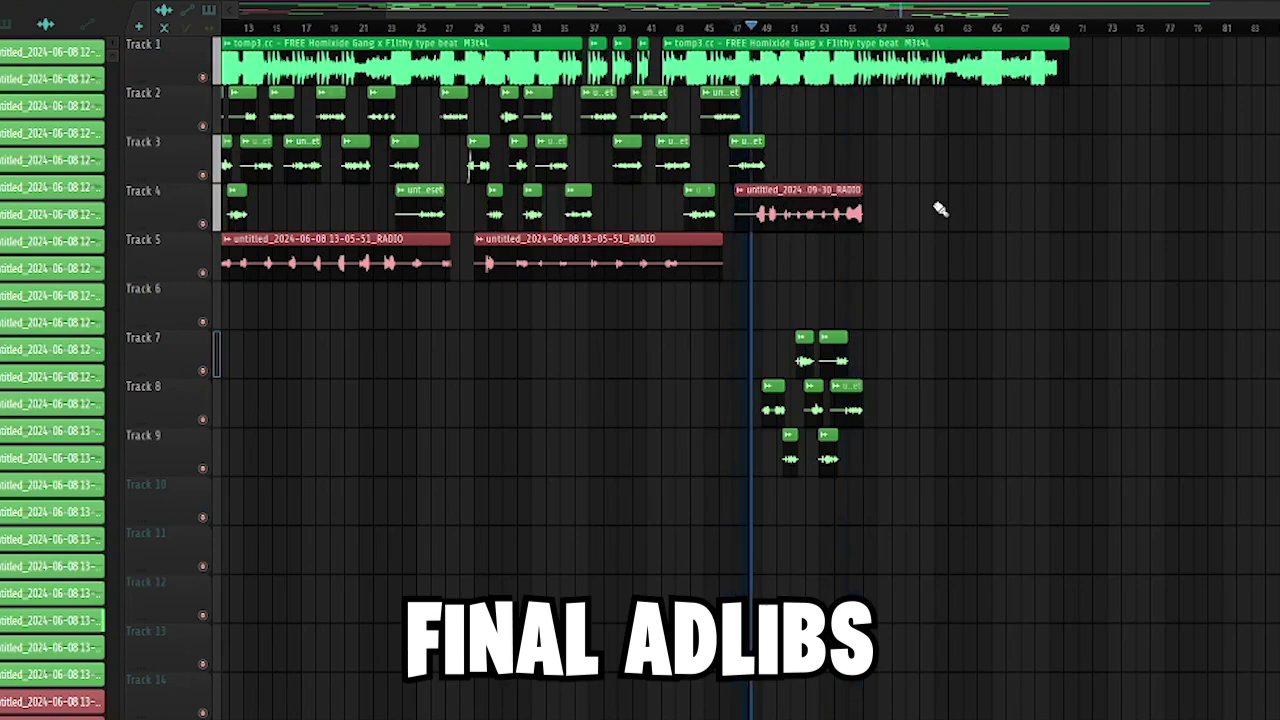
{"action": "scroll", "coordinate": [952, 207], "scroll_direction": "up", "scroll_amount": 3}
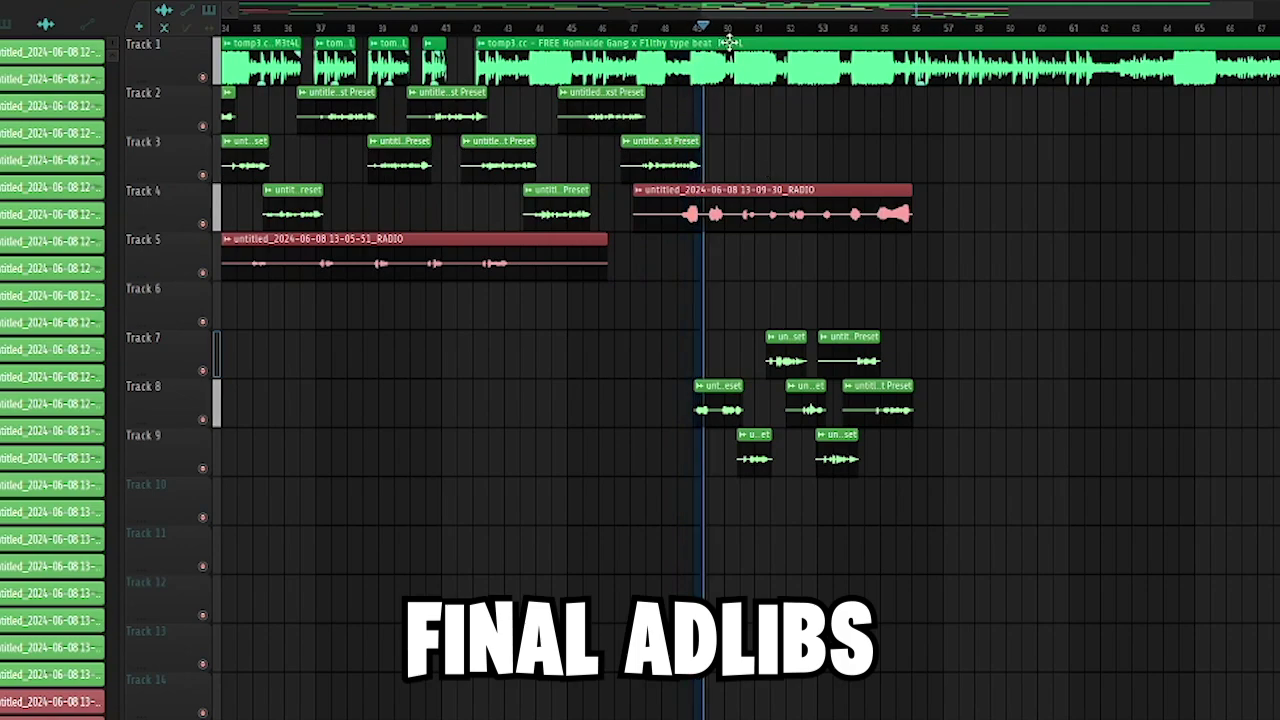
- Record RADIO ad-lib takes on Tracks 2 and 3 towards the beat's end, trimming the Track 2 take's start to about bar 56
{"action": "scroll", "coordinate": [750, 330], "scroll_direction": "right", "scroll_amount": 4}
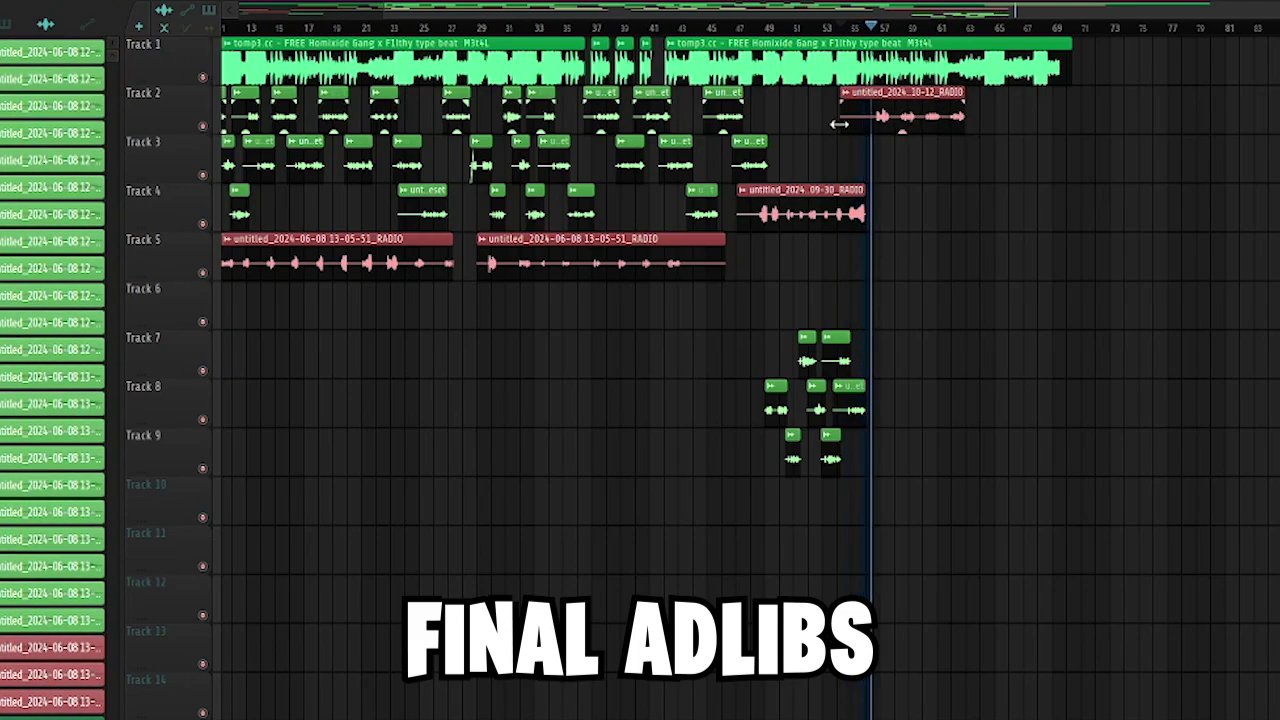
{"action": "left_click_drag", "start_coordinate": [842, 122], "coordinate": [872, 126]}
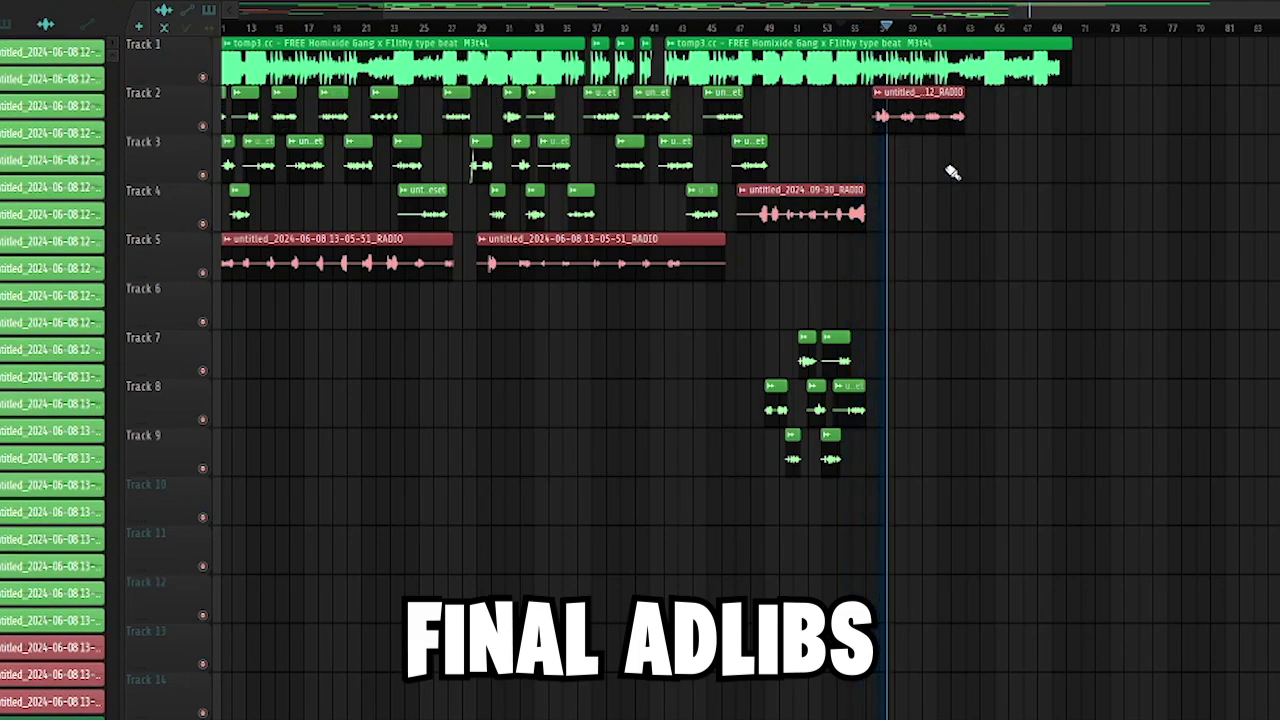
{"action": "left_click_drag", "start_coordinate": [893, 10], "coordinate": [1058, 11]}
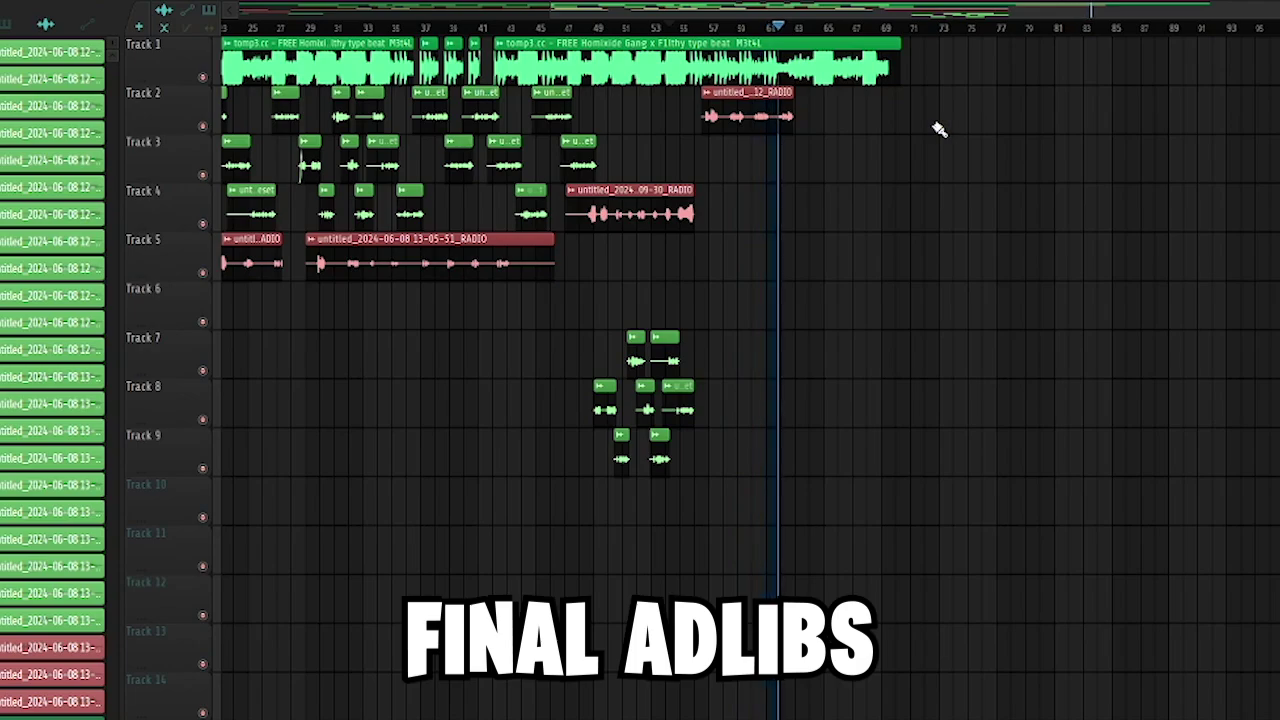
{"action": "scroll", "coordinate": [925, 136], "scroll_direction": "left", "scroll_amount": 6}
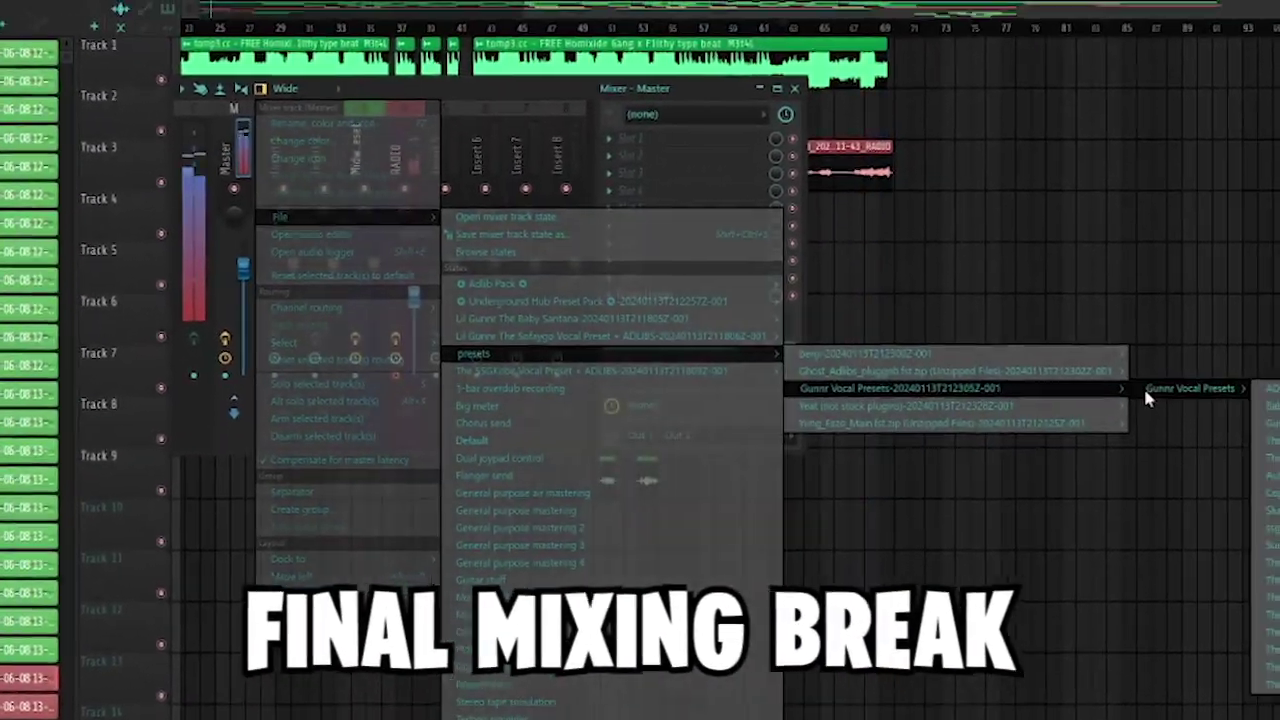
- Compare the Gunnr master presets on the Master mixer track, trying The_High_End_Master_Preset and settling on The_All_Around_Master
{"action": "left_click", "coordinate": [1150, 400]}
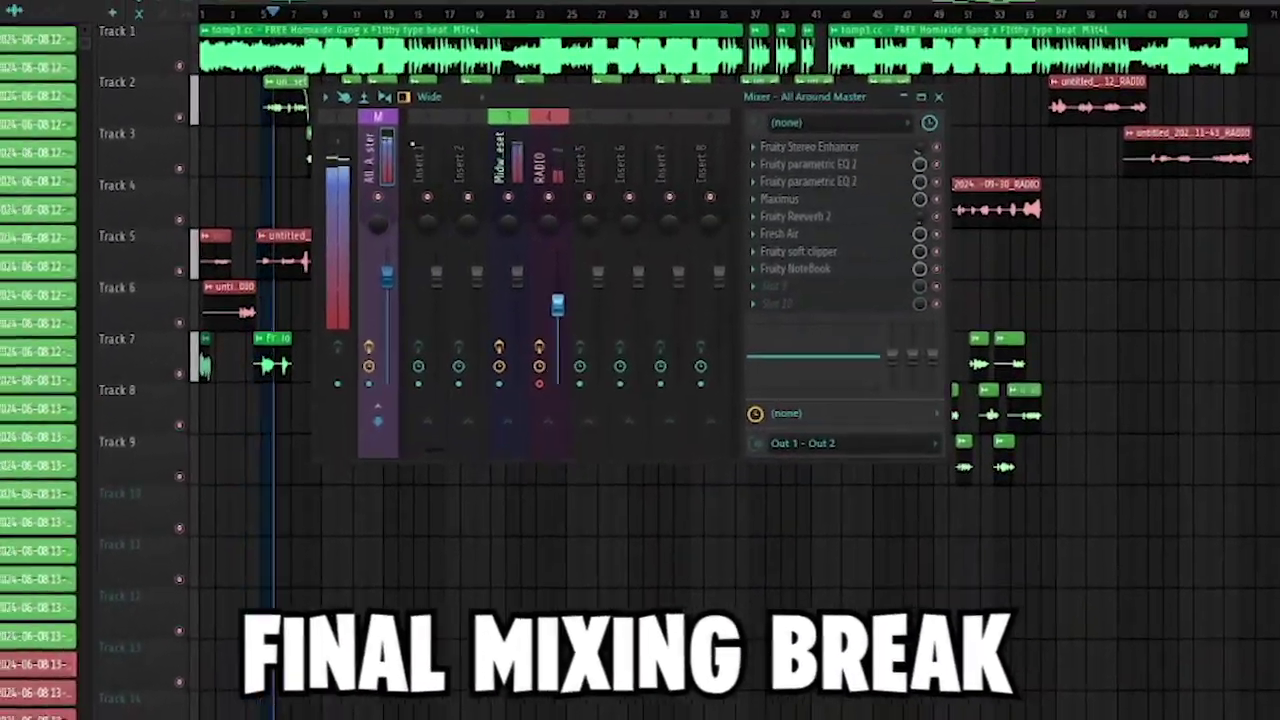
{"action": "right_click", "coordinate": [340, 112]}
{"action": "mouse_move", "coordinate": [1093, 415]}
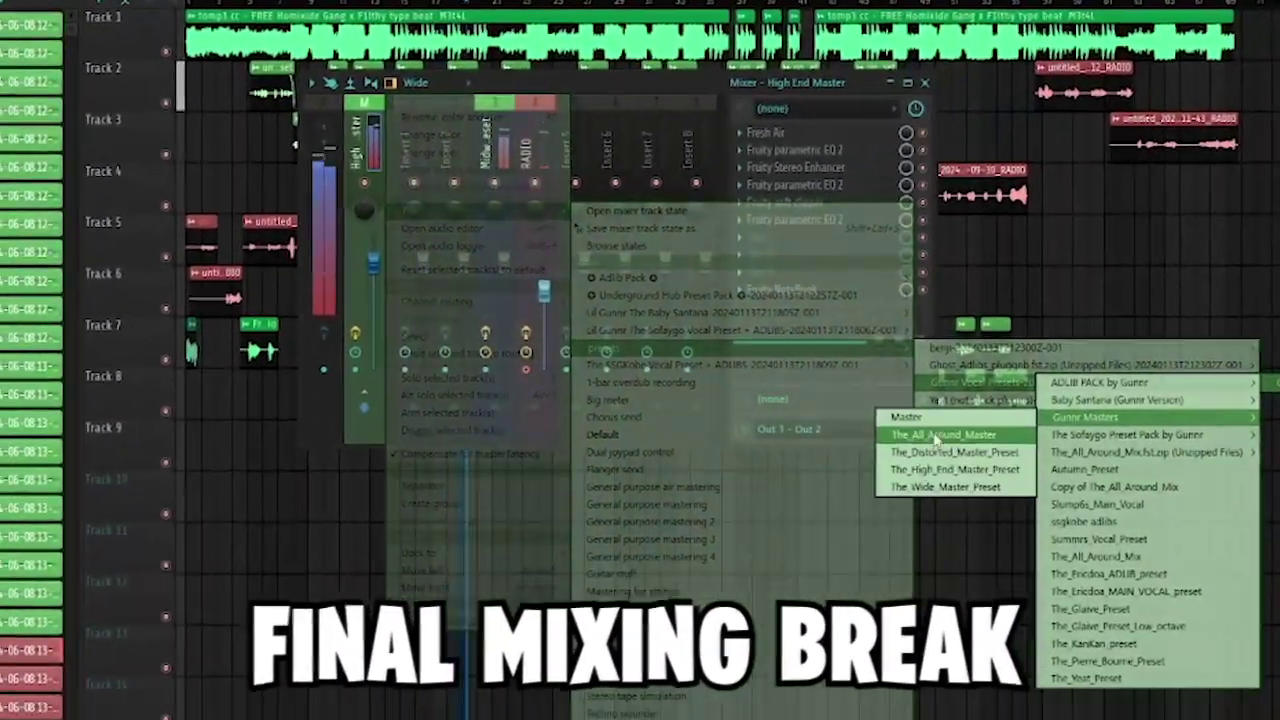
{"action": "left_click", "coordinate": [935, 436]}
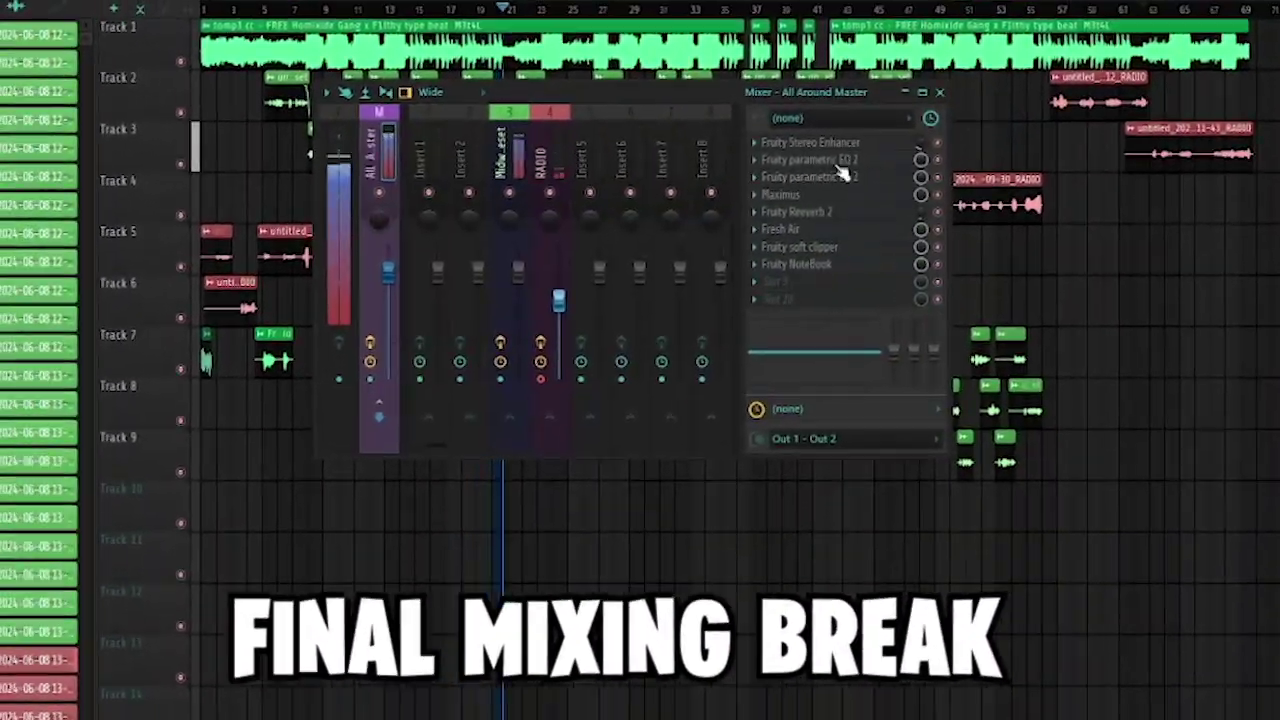